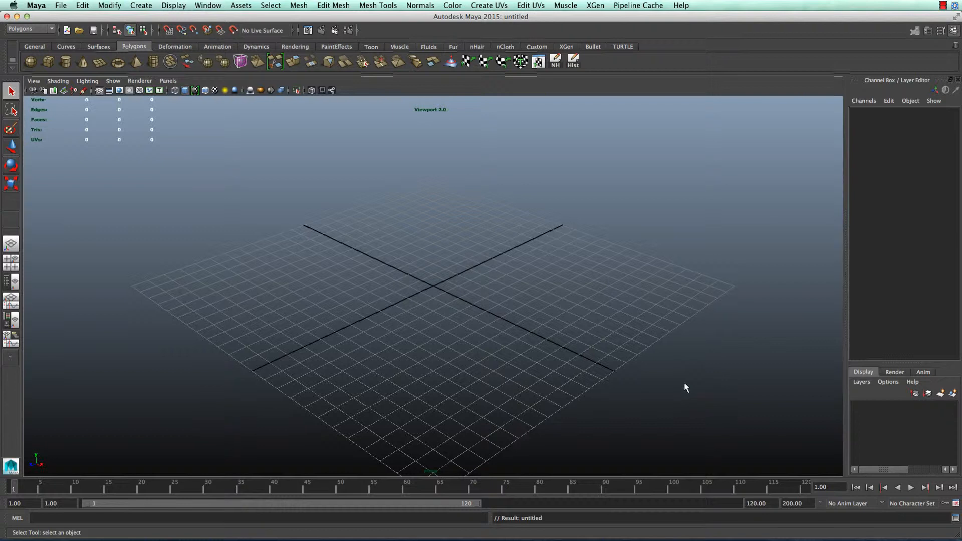
Create a polygon cylinder and scale it to about 1.895 wide and 2.828 tall
{"action": "left_click", "coordinate": [66, 61]}
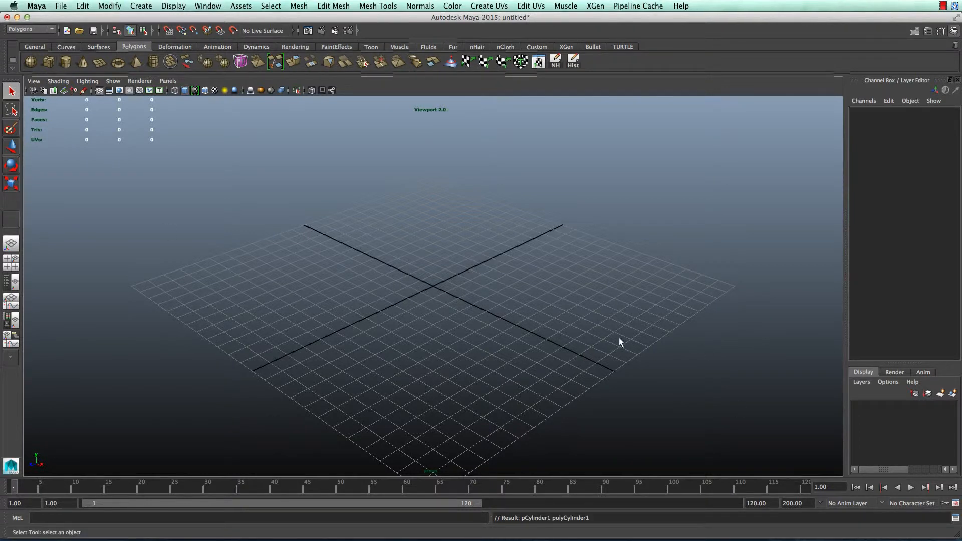
{"action": "key", "text": "e"}
{"action": "key", "text": "r"}
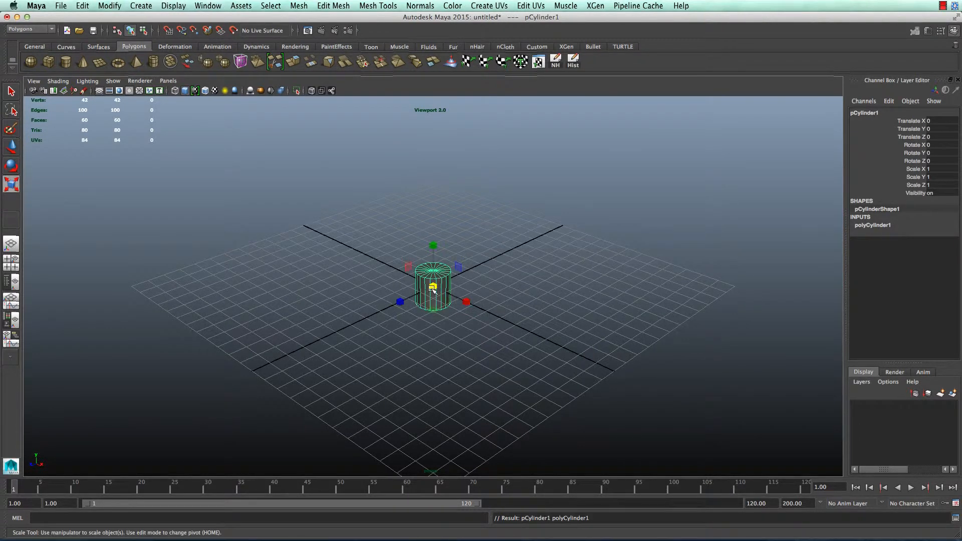
{"action": "middle_click_drag", "start_coordinate": [465, 288], "coordinate": [504, 296]}
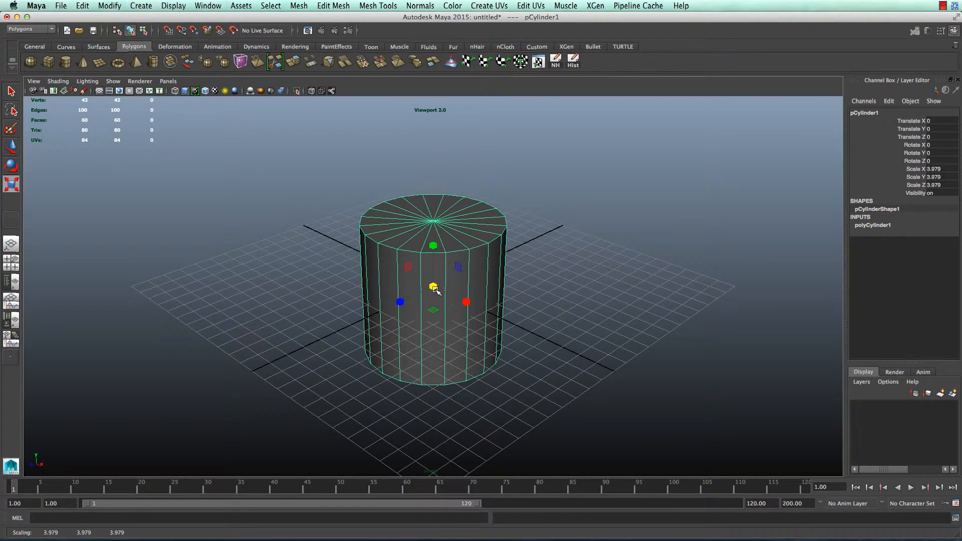
{"action": "middle_click_drag", "start_coordinate": [427, 286], "coordinate": [393, 278]}
{"action": "left_click_drag", "start_coordinate": [393, 278], "coordinate": [367, 277]}
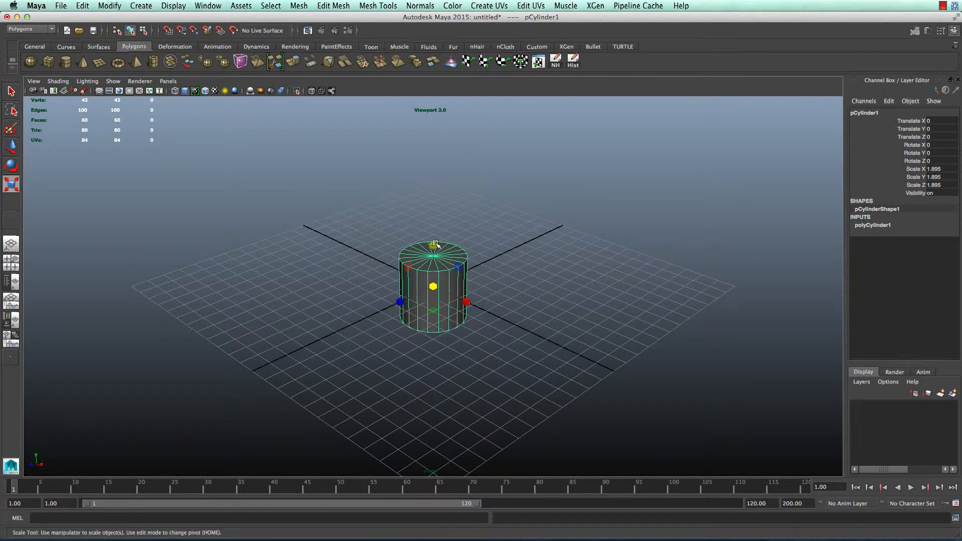
{"action": "left_click_drag", "start_coordinate": [433, 246], "coordinate": [429, 184]}
Raise the cylinder to Translate Y 3.459 and frame it in the view
{"action": "key", "text": "w"}
{"action": "mouse_move", "coordinate": [408, 309]}
{"action": "left_mouse_down", "text": "alt"}
{"action": "mouse_move", "coordinate": [474, 299]}
{"action": "mouse_move", "coordinate": [404, 307]}
{"action": "left_mouse_up", "text": "alt"}
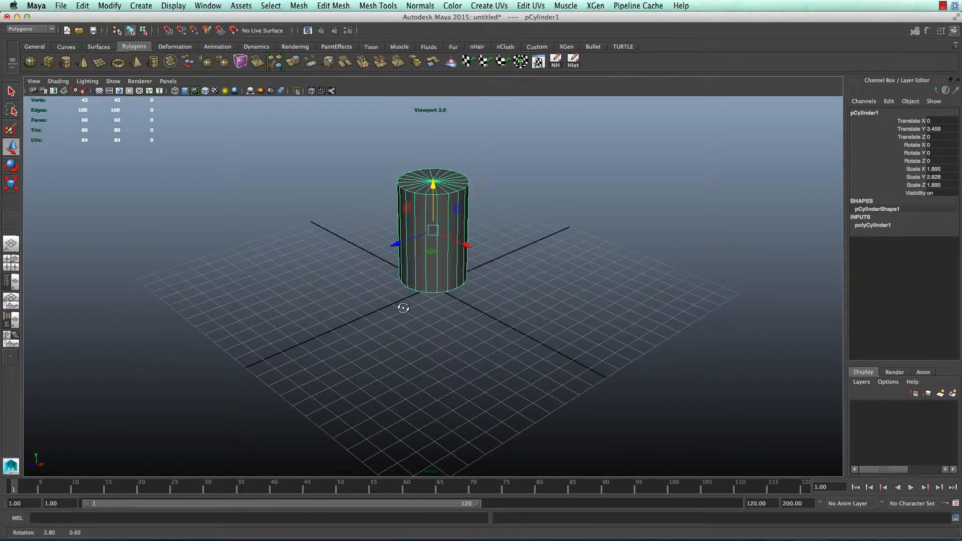
{"action": "key", "text": "f"}
{"action": "left_click_drag", "start_coordinate": [450, 272], "coordinate": [568, 292], "text": "alt"}
Pick the Insert Edge Loop Tool from the Mesh Tools menu
{"action": "left_click", "coordinate": [333, 5]}
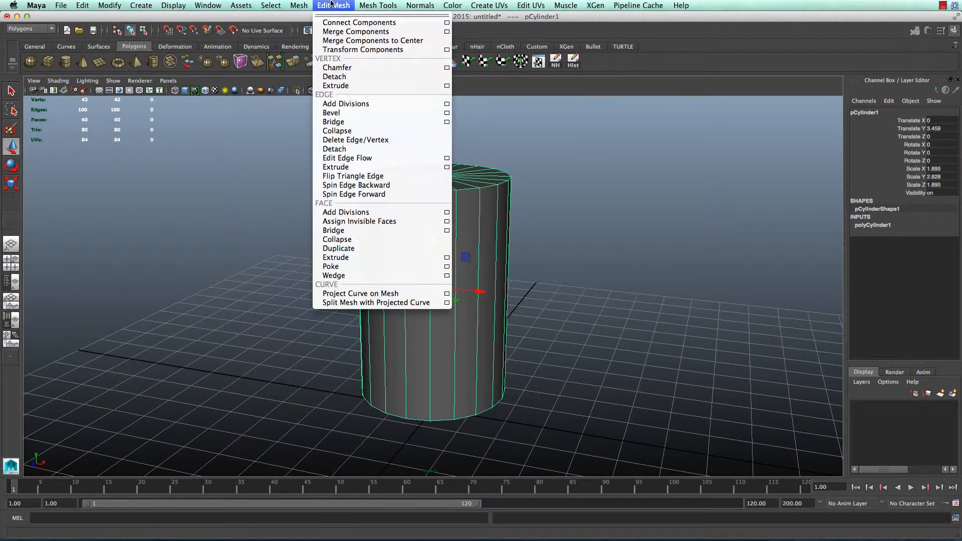
{"action": "mouse_move", "coordinate": [378, 5]}
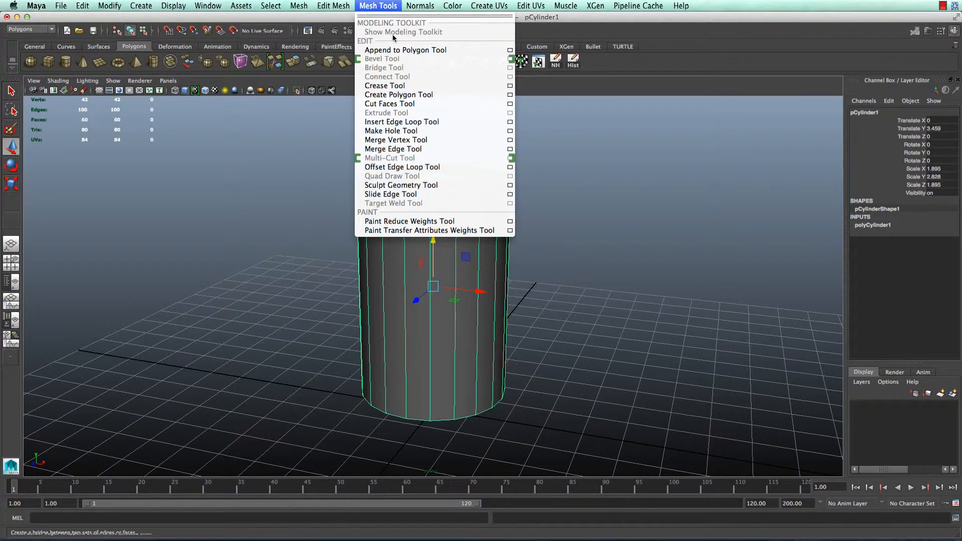
{"action": "left_click", "coordinate": [363, 5]}
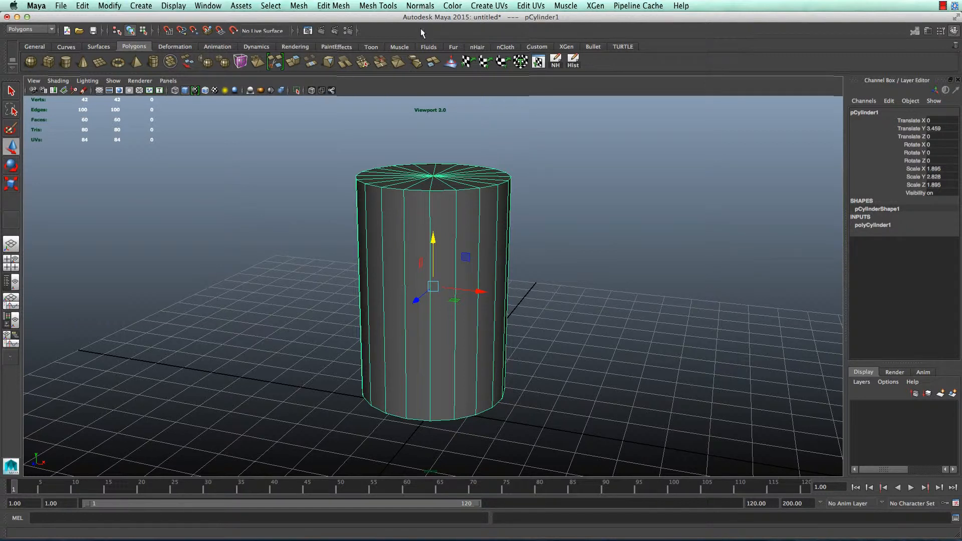
{"action": "left_click", "coordinate": [342, 6]}
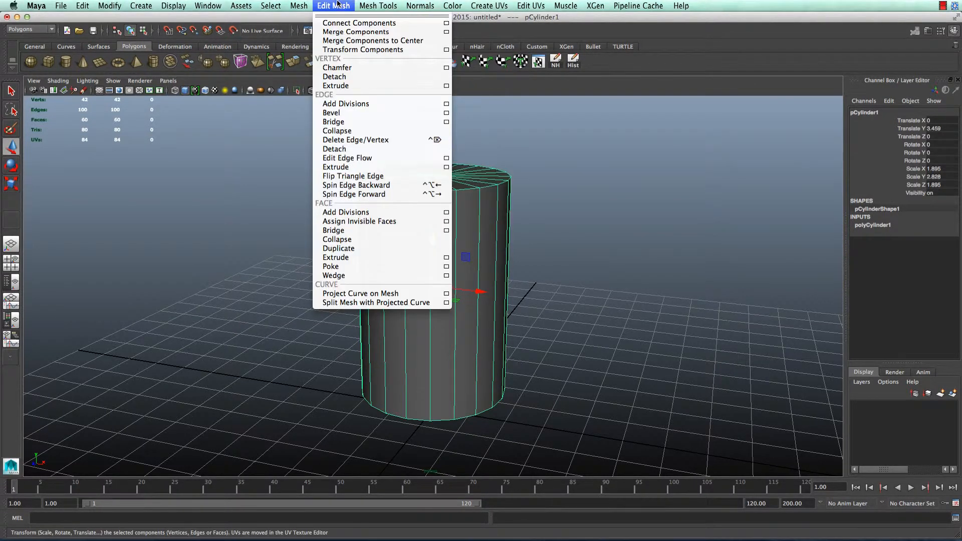
{"action": "mouse_move", "coordinate": [360, 5]}
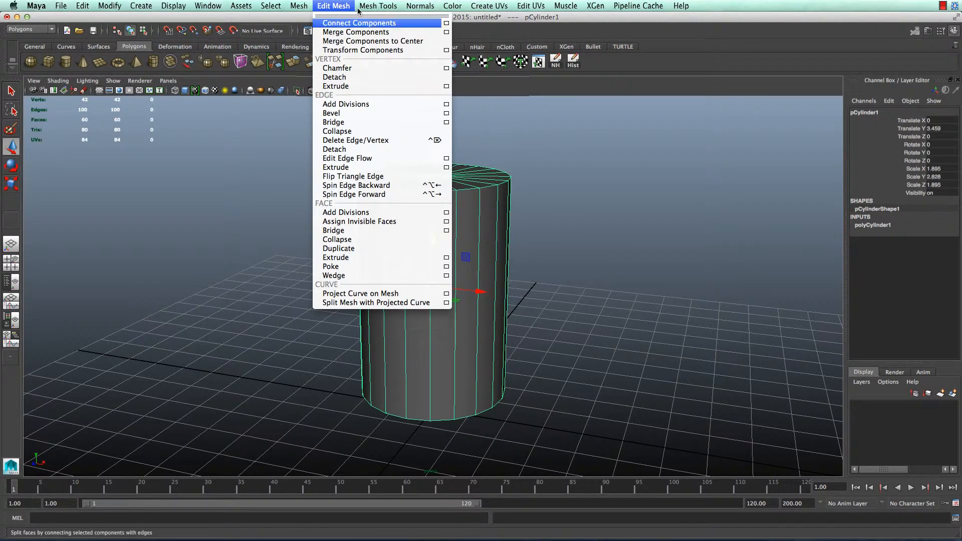
{"action": "left_click", "coordinate": [422, 123]}
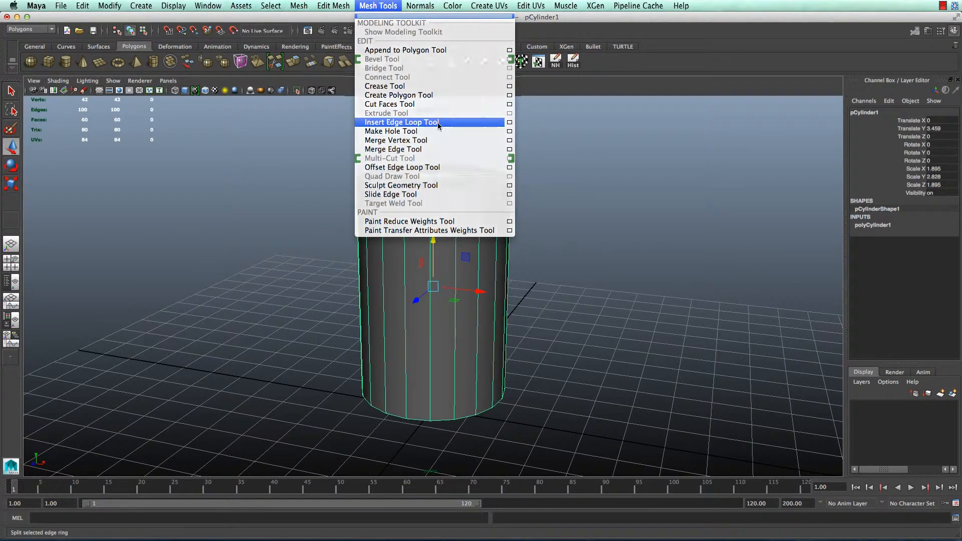
Try a test edge loop, undo it, and open the tool's settings showing 5 loops
{"action": "left_click_drag", "start_coordinate": [460, 202], "coordinate": [506, 239]}
{"action": "key", "text": "z"}
{"action": "double_click", "coordinate": [11, 220]}
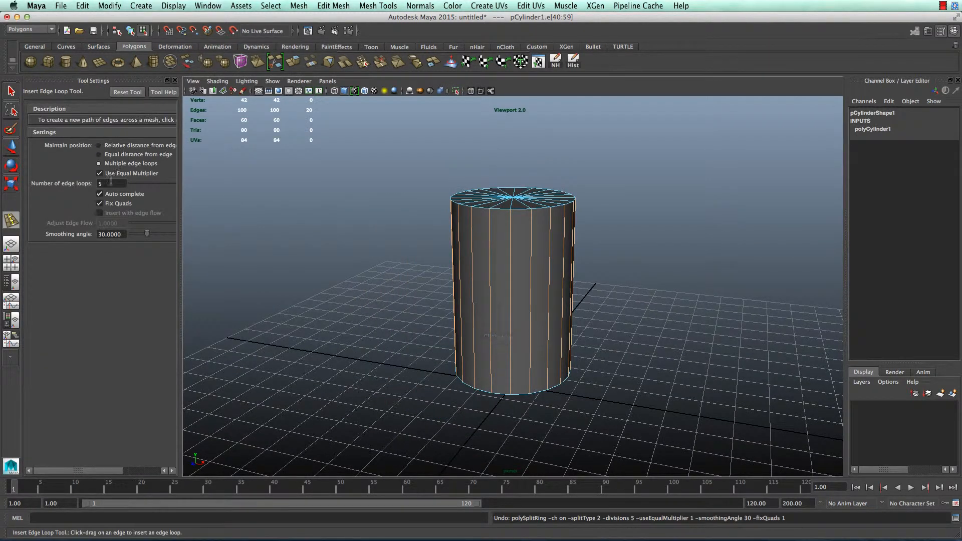
Change the number of edge loops and insert horizontal loops around the cylinder
{"action": "double_click", "coordinate": [112, 183]}
{"action": "type", "text": "1"}
{"action": "key", "text": "Tab"}
{"action": "left_click", "coordinate": [174, 80]}
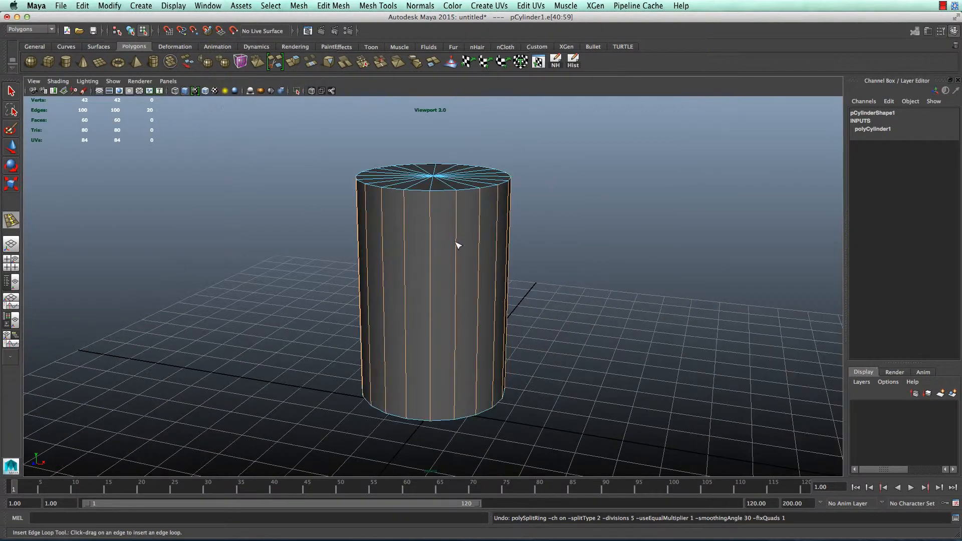
{"action": "left_click_drag", "start_coordinate": [463, 243], "coordinate": [458, 221]}
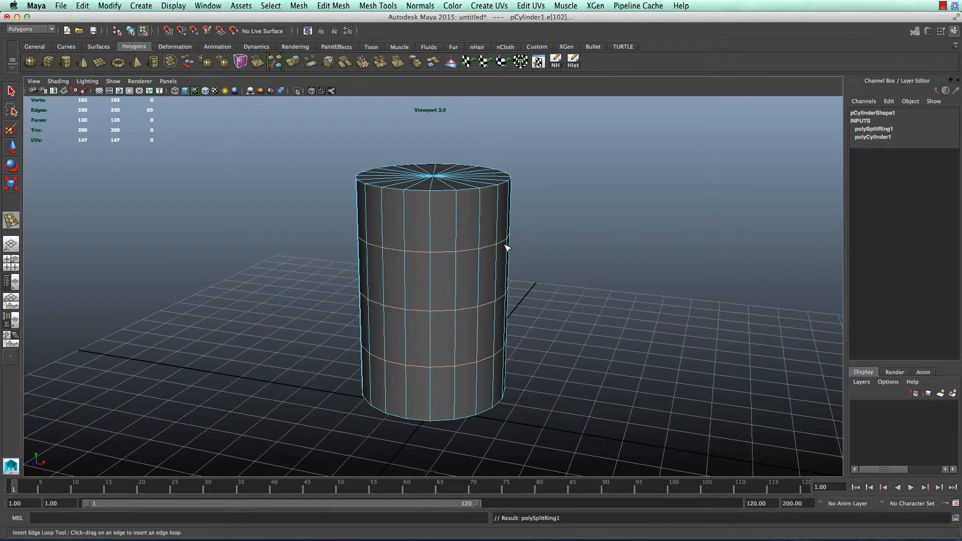
{"action": "key", "text": "w"}
Select the top and bottom loops and scale them apart in Y toward the rims
{"action": "double_click", "coordinate": [484, 248]}
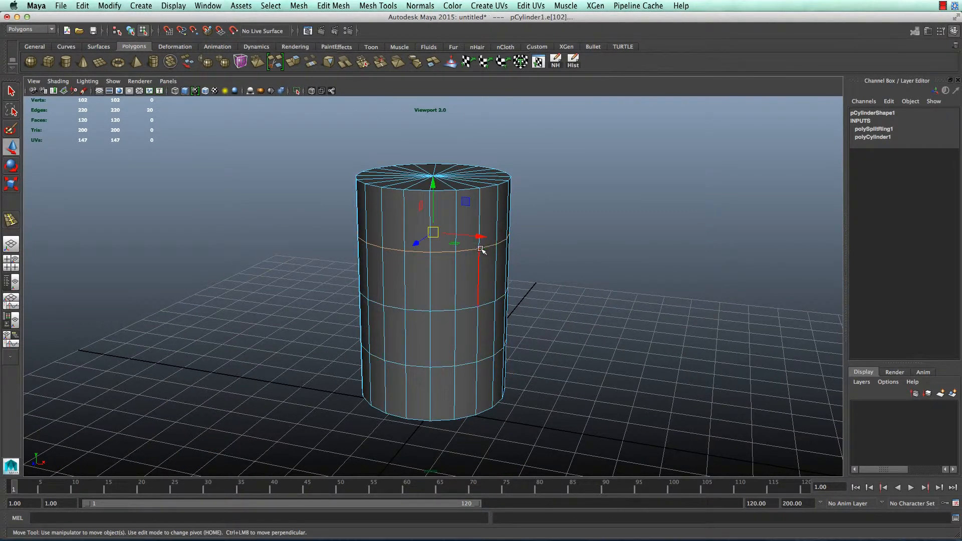
{"action": "double_click", "coordinate": [467, 362], "text": "shift"}
{"action": "key", "text": "e"}
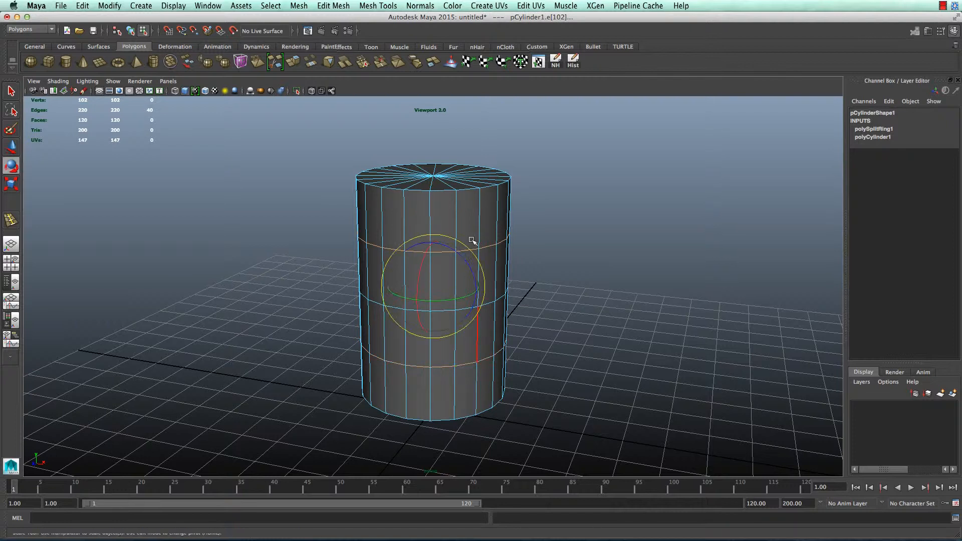
{"action": "key", "text": "r"}
{"action": "left_click_drag", "start_coordinate": [434, 244], "coordinate": [430, 200]}
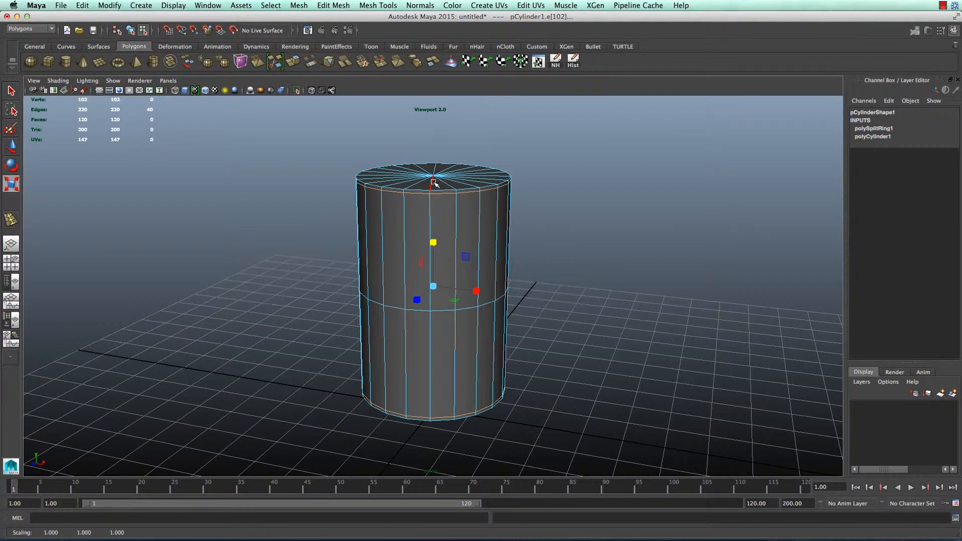
Select all the faces of the cylinder's top cap
{"action": "right_click_drag", "start_coordinate": [434, 182], "coordinate": [438, 202]}
{"action": "left_click", "coordinate": [450, 183]}
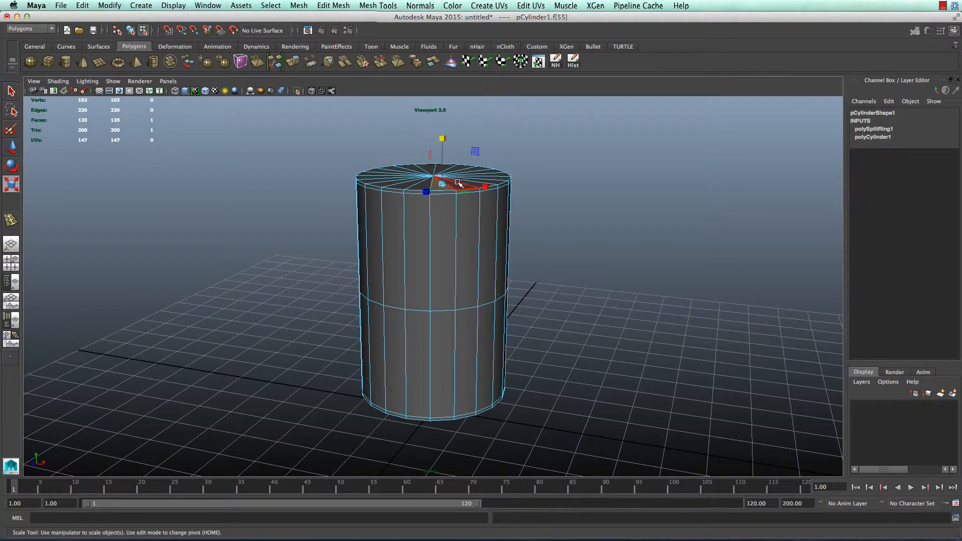
{"action": "left_click_drag", "start_coordinate": [596, 196], "coordinate": [554, 242], "text": "alt"}
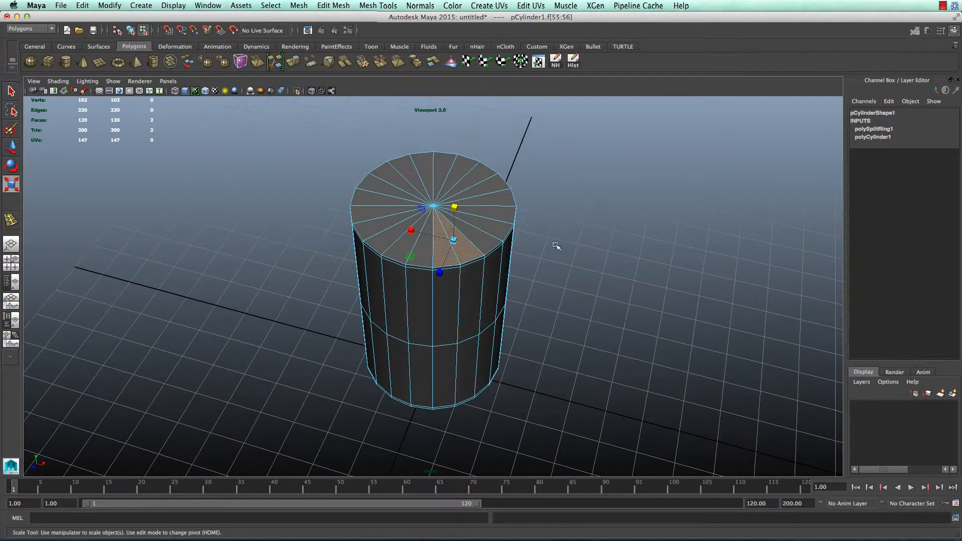
{"action": "left_click", "coordinate": [495, 230], "text": "shift"}
{"action": "left_click", "coordinate": [497, 214], "text": "shift"}
{"action": "left_click", "coordinate": [496, 199], "text": "shift"}
{"action": "left_click", "coordinate": [490, 185], "text": "shift"}
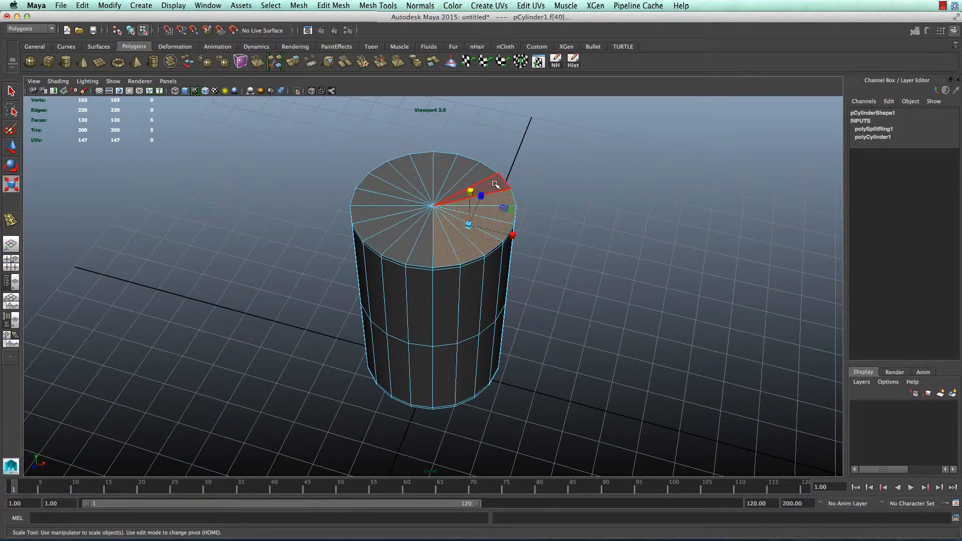
{"action": "left_click", "coordinate": [483, 172], "text": "shift"}
{"action": "left_click", "coordinate": [426, 251], "text": "shift"}
{"action": "left_click", "coordinate": [408, 241], "text": "shift"}
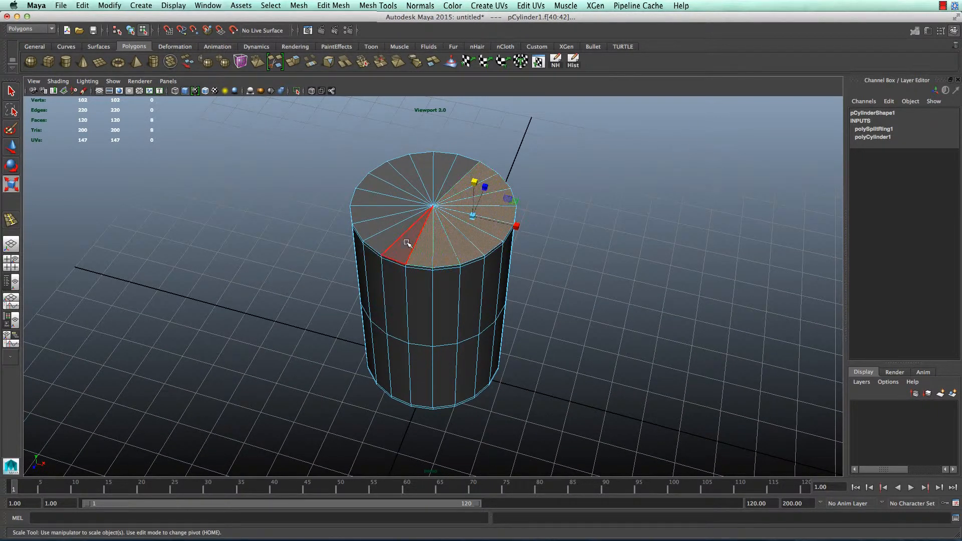
{"action": "left_click", "coordinate": [390, 239], "text": "shift"}
{"action": "left_click", "coordinate": [380, 229], "text": "shift"}
{"action": "left_click", "coordinate": [374, 215], "text": "shift"}
{"action": "left_click", "coordinate": [371, 199], "text": "shift"}
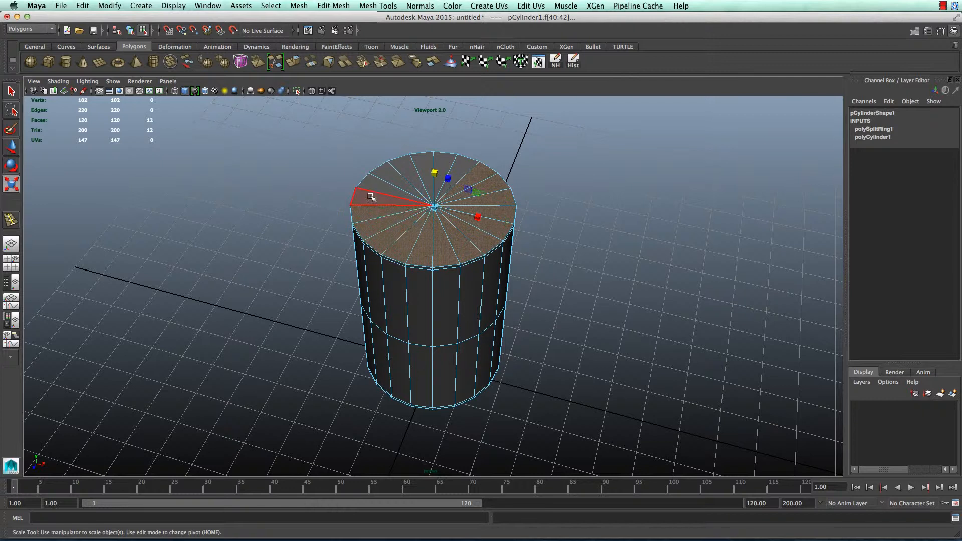
{"action": "left_click", "coordinate": [375, 186], "text": "shift"}
{"action": "left_click", "coordinate": [386, 175], "text": "shift"}
{"action": "left_click", "coordinate": [397, 166], "text": "shift"}
{"action": "left_click", "coordinate": [422, 162], "text": "shift"}
{"action": "left_click", "coordinate": [443, 161], "text": "shift"}
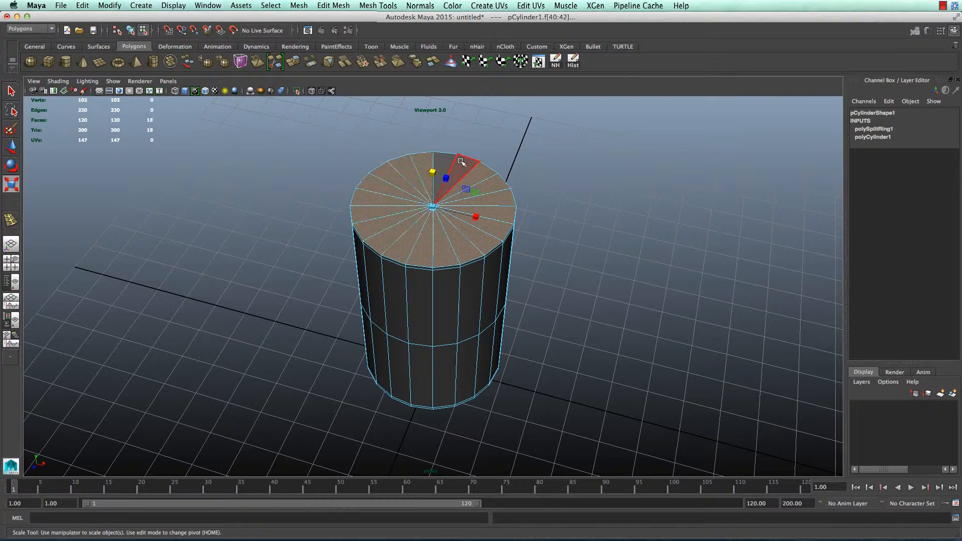
{"action": "left_click", "coordinate": [451, 160], "text": "shift"}
{"action": "left_click", "coordinate": [481, 168], "text": "shift"}
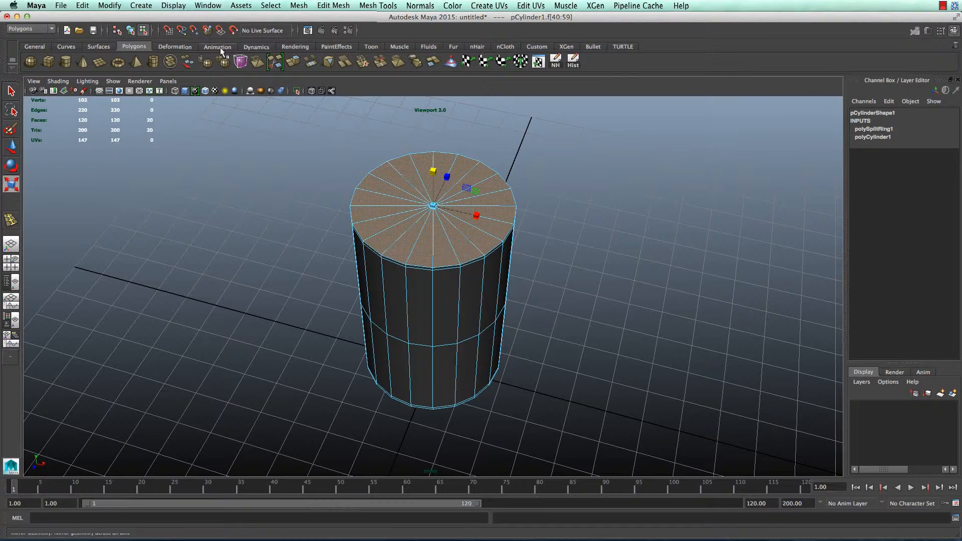
Extrude the top faces, inset them to 0.933 scale, and extrude them a second time
{"action": "left_click", "coordinate": [293, 62]}
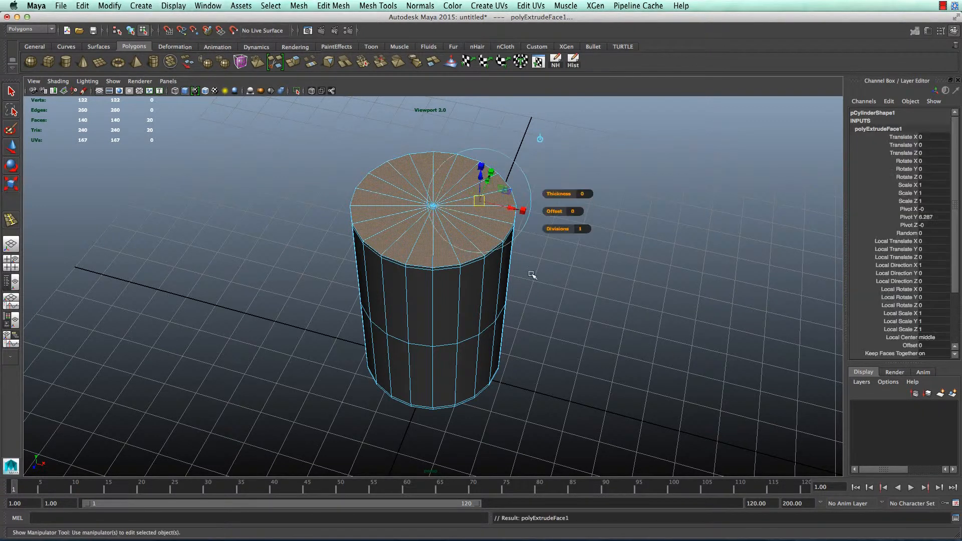
{"action": "left_click_drag", "start_coordinate": [533, 274], "coordinate": [509, 273], "text": "alt"}
{"action": "left_click_drag", "start_coordinate": [502, 183], "coordinate": [595, 333]}
{"action": "key", "text": "ctrl+e"}
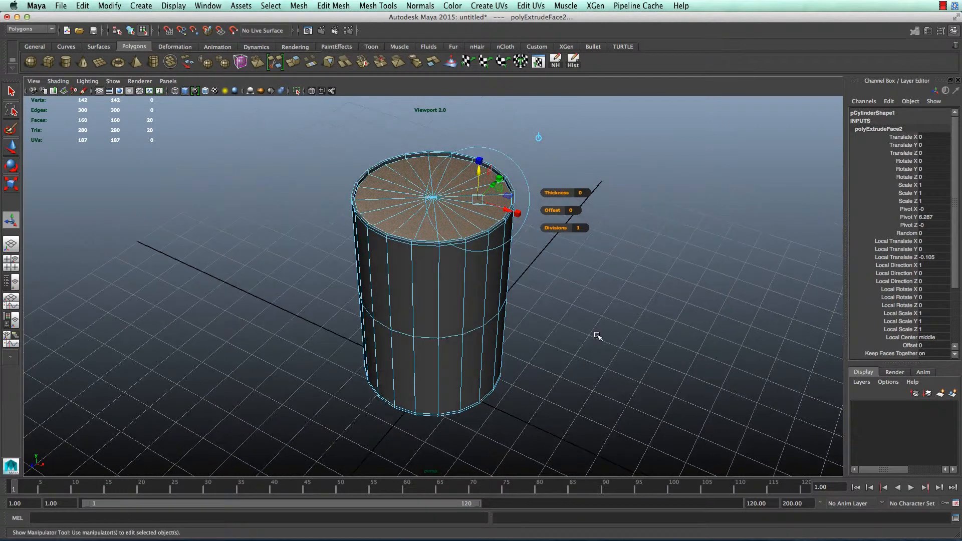
Select all the faces of the cylinder's bottom cap
{"action": "left_click", "coordinate": [591, 381]}
{"action": "left_click_drag", "start_coordinate": [567, 378], "coordinate": [545, 324], "text": "alt"}
{"action": "left_click", "coordinate": [451, 360]}
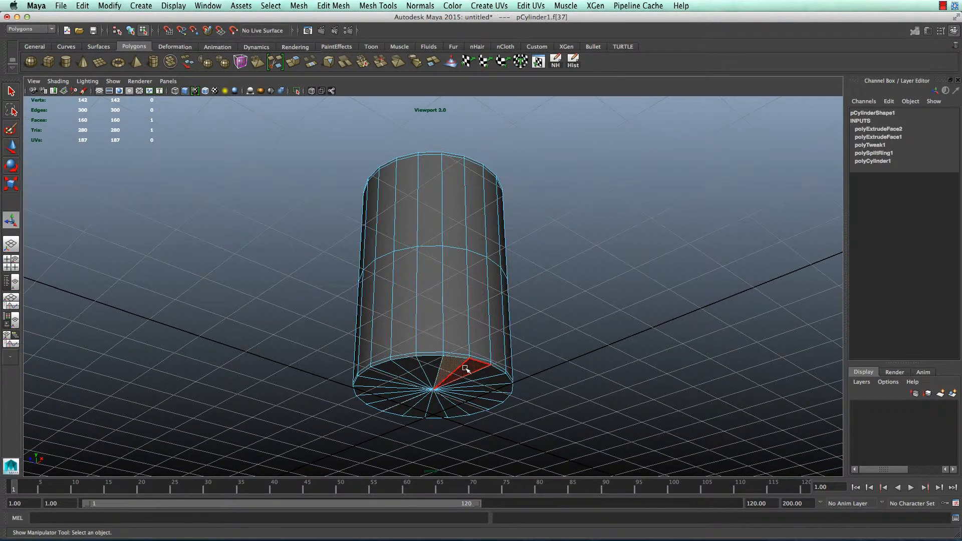
{"action": "left_click_drag", "start_coordinate": [453, 363], "coordinate": [520, 382], "text": "alt"}
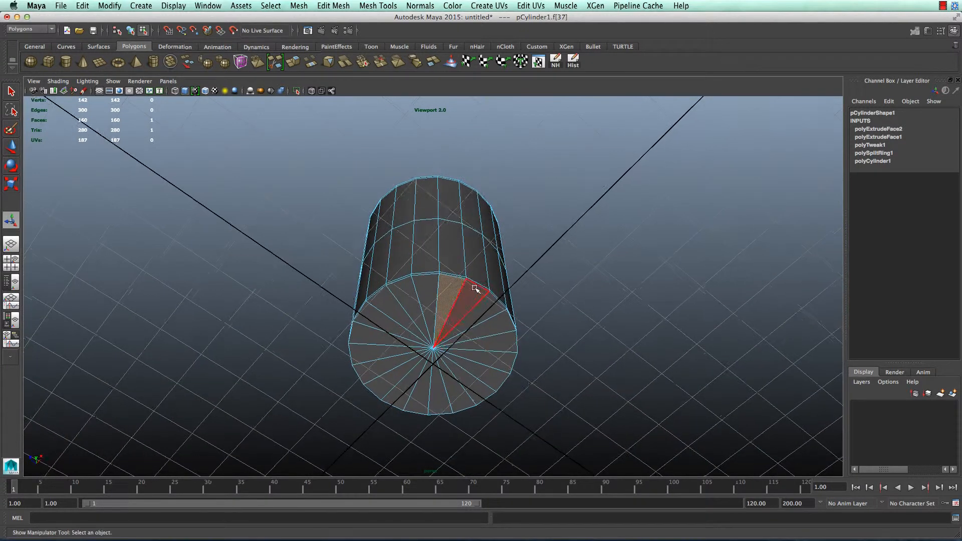
{"action": "left_click", "coordinate": [470, 301], "text": "shift"}
{"action": "left_click", "coordinate": [494, 320], "text": "shift"}
{"action": "left_click", "coordinate": [506, 345], "text": "shift"}
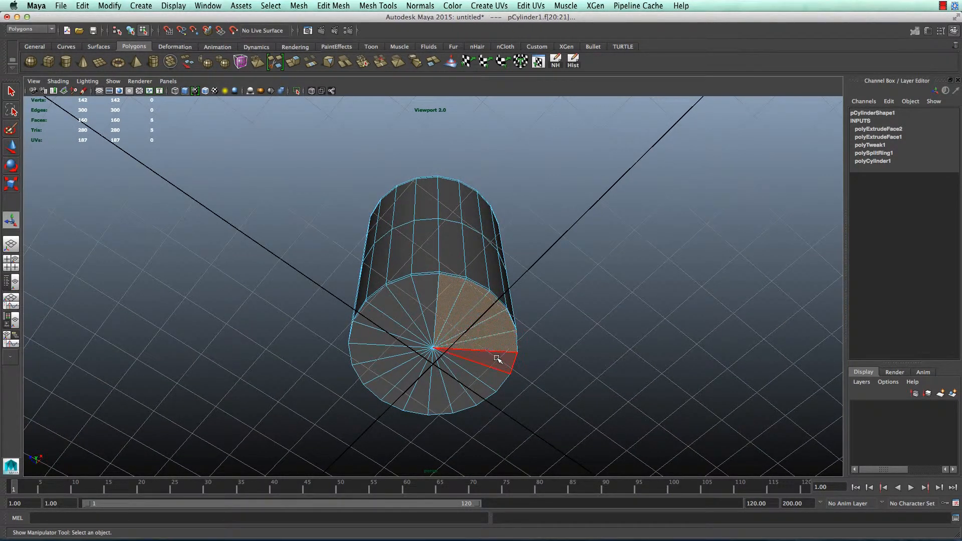
{"action": "left_click", "coordinate": [496, 368], "text": "shift"}
{"action": "left_click", "coordinate": [486, 379], "text": "shift"}
{"action": "left_click", "coordinate": [473, 395], "text": "shift"}
{"action": "left_click", "coordinate": [454, 403], "text": "shift"}
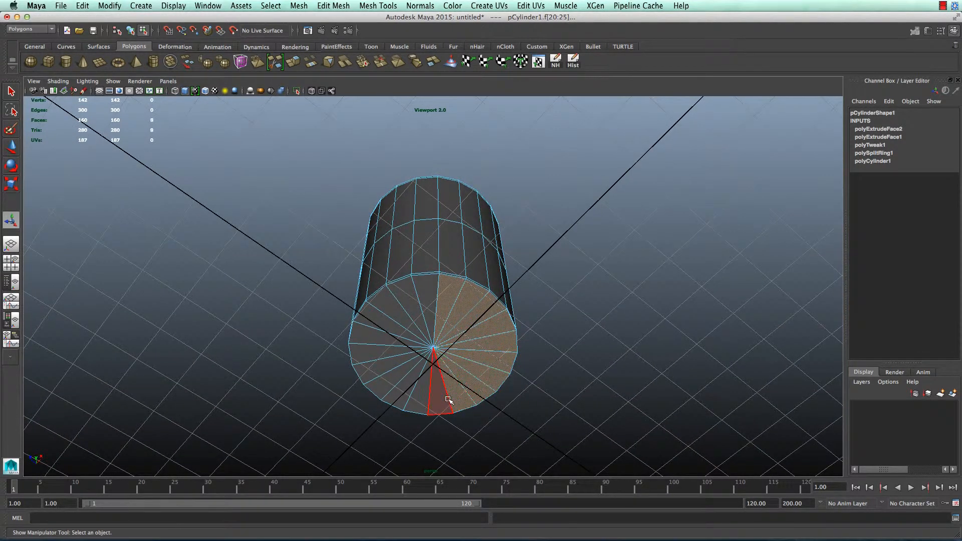
{"action": "left_click", "coordinate": [439, 401], "text": "shift"}
{"action": "left_click", "coordinate": [419, 392], "text": "shift"}
{"action": "left_click", "coordinate": [398, 393], "text": "shift"}
{"action": "left_click", "coordinate": [381, 381], "text": "shift"}
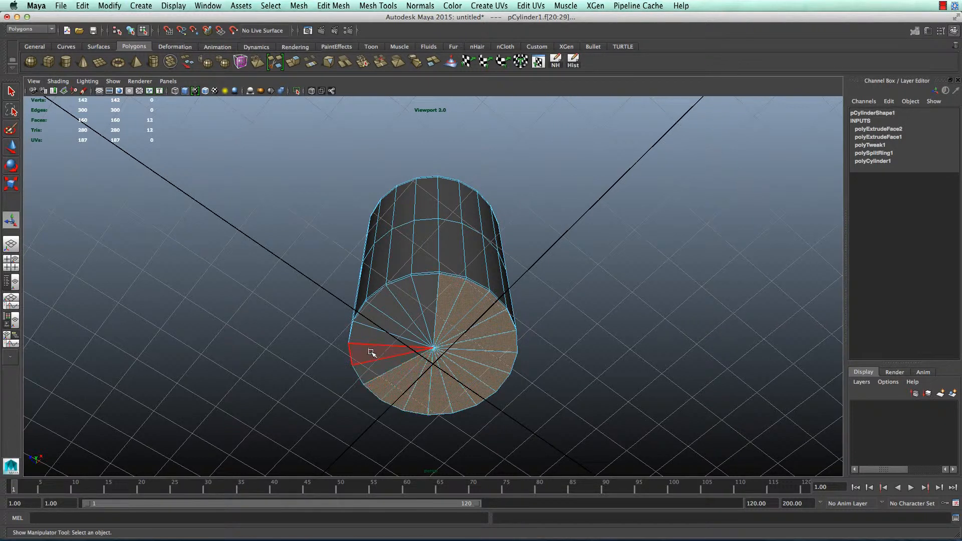
{"action": "left_click", "coordinate": [378, 364], "text": "shift"}
{"action": "left_click", "coordinate": [368, 333], "text": "shift"}
{"action": "left_click", "coordinate": [384, 319], "text": "shift"}
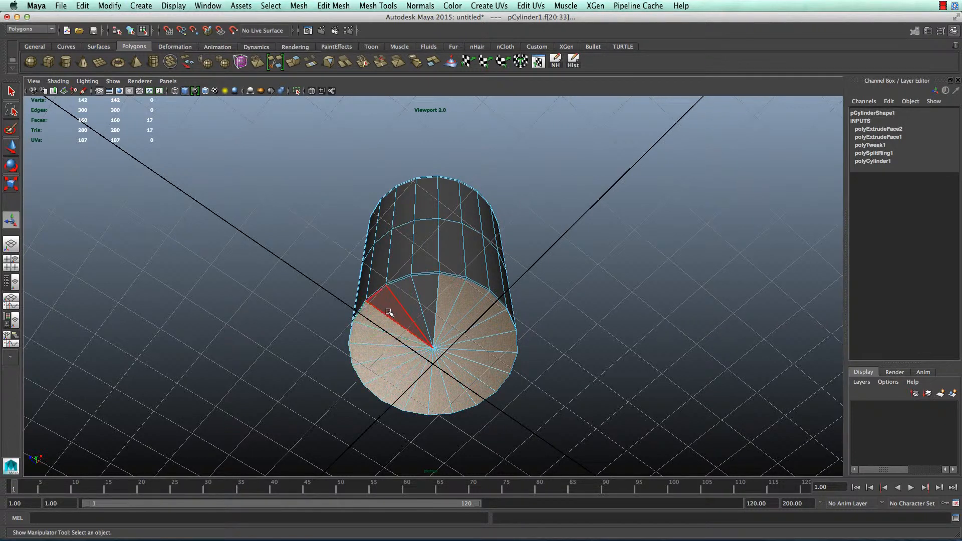
{"action": "left_click", "coordinate": [396, 301], "text": "shift"}
{"action": "left_click", "coordinate": [409, 301], "text": "shift"}
{"action": "left_click", "coordinate": [425, 296], "text": "shift"}
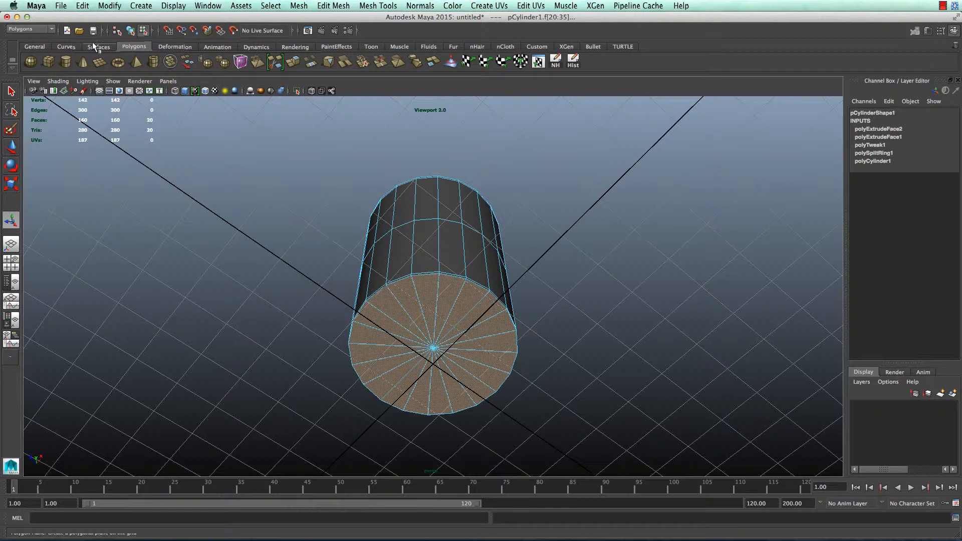
Extrude the bottom cap, inset it to 0.917, then extrude again and sink it -0.13
{"action": "left_click", "coordinate": [100, 91]}
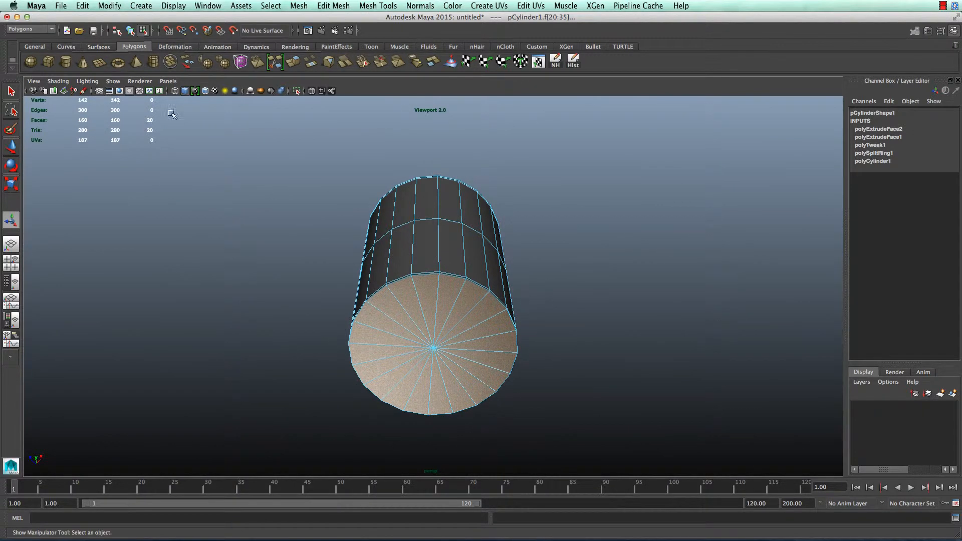
{"action": "left_click", "coordinate": [293, 62]}
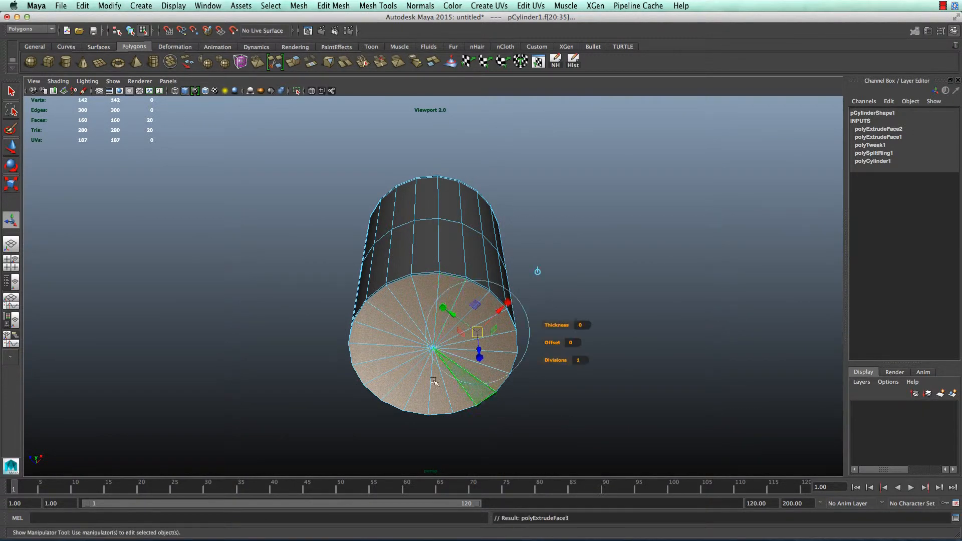
{"action": "left_click", "coordinate": [510, 302]}
{"action": "left_click_drag", "start_coordinate": [478, 332], "coordinate": [476, 333]}
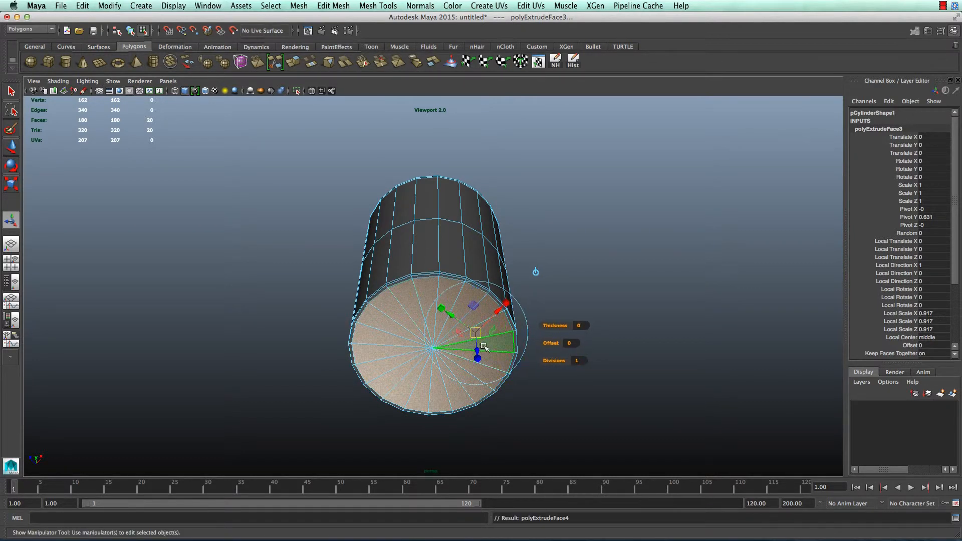
{"action": "key", "text": "ctrl+e"}
{"action": "left_click_drag", "start_coordinate": [477, 349], "coordinate": [478, 346]}
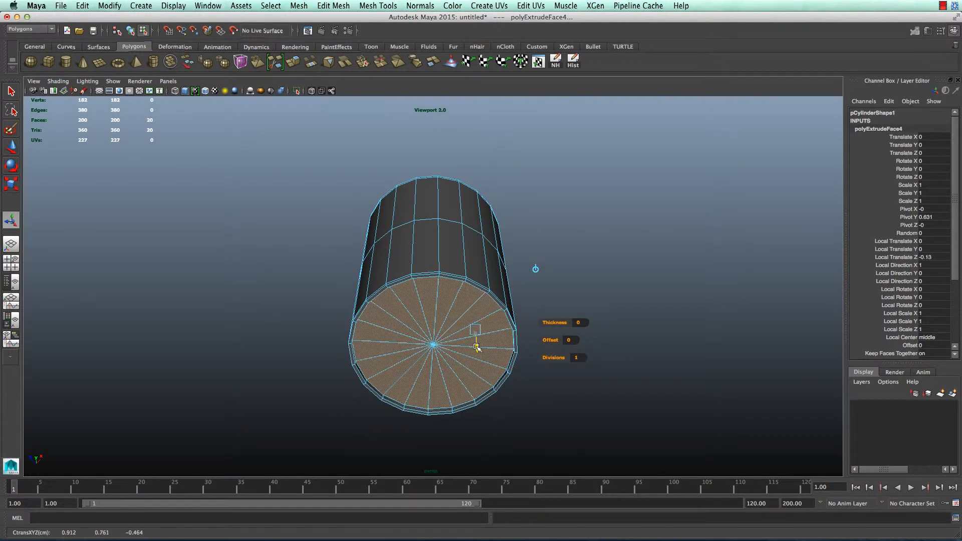
{"action": "left_click", "coordinate": [547, 333]}
{"action": "left_click_drag", "start_coordinate": [547, 333], "coordinate": [545, 361], "text": "alt"}
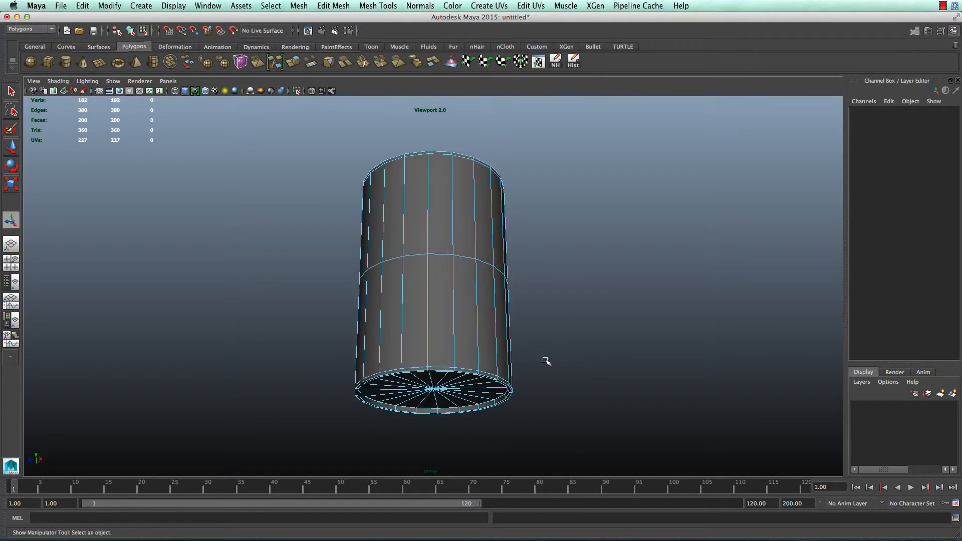
{"action": "right_click_drag", "start_coordinate": [452, 269], "coordinate": [442, 232]}
Delete the middle horizontal edge loop from the cylinder's side
{"action": "double_click", "coordinate": [445, 256]}
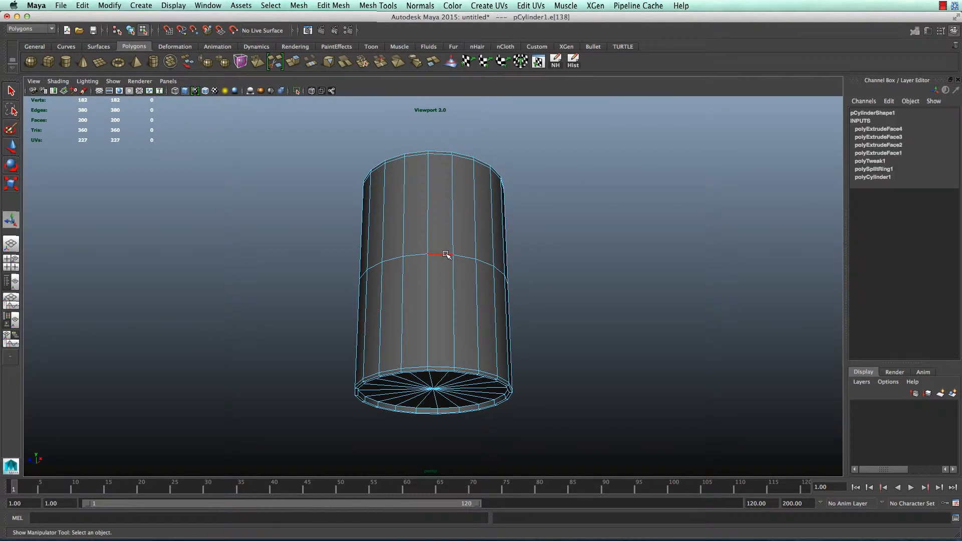
{"action": "left_click_drag", "start_coordinate": [649, 281], "coordinate": [644, 305], "text": "alt"}
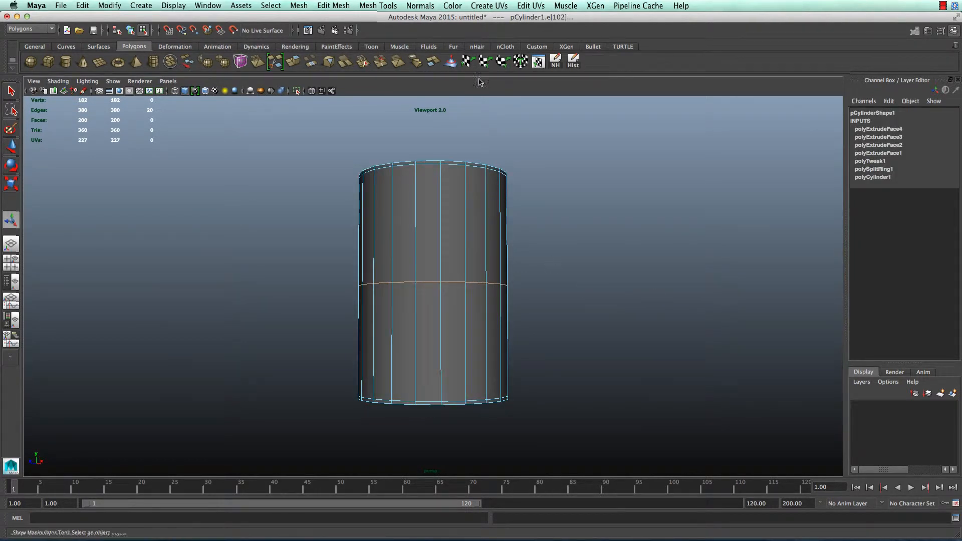
{"action": "left_click", "coordinate": [335, 5]}
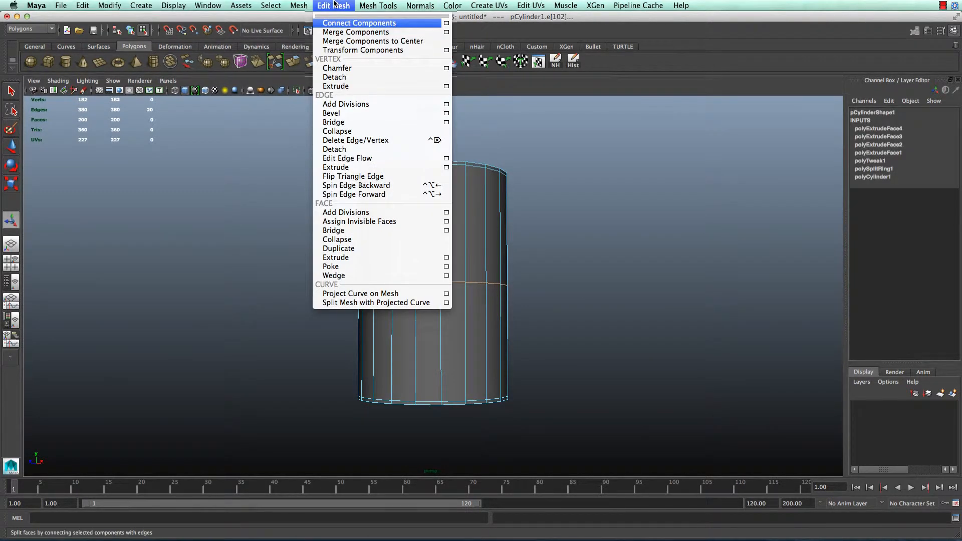
{"action": "mouse_move", "coordinate": [379, 6]}
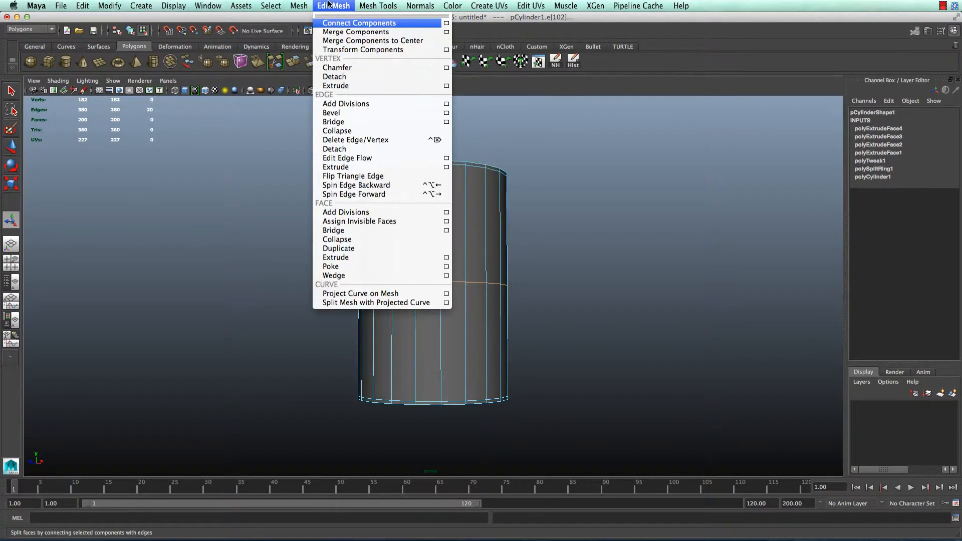
{"action": "mouse_move", "coordinate": [297, 5]}
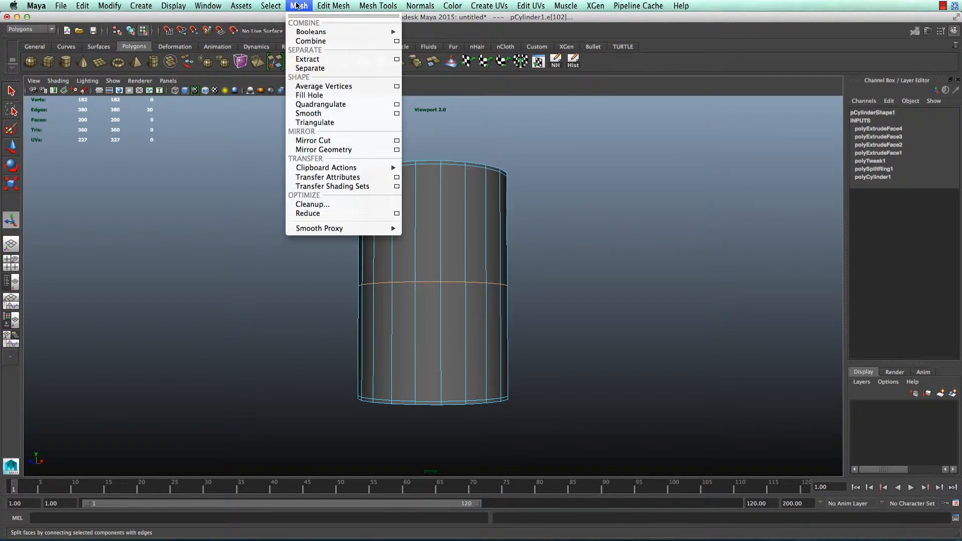
{"action": "mouse_move", "coordinate": [335, 10]}
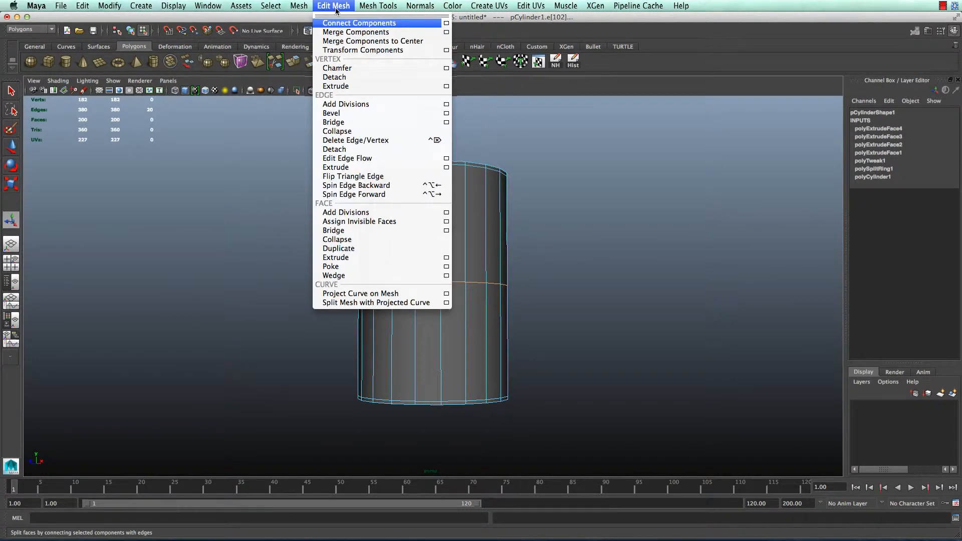
{"action": "left_click", "coordinate": [336, 7]}
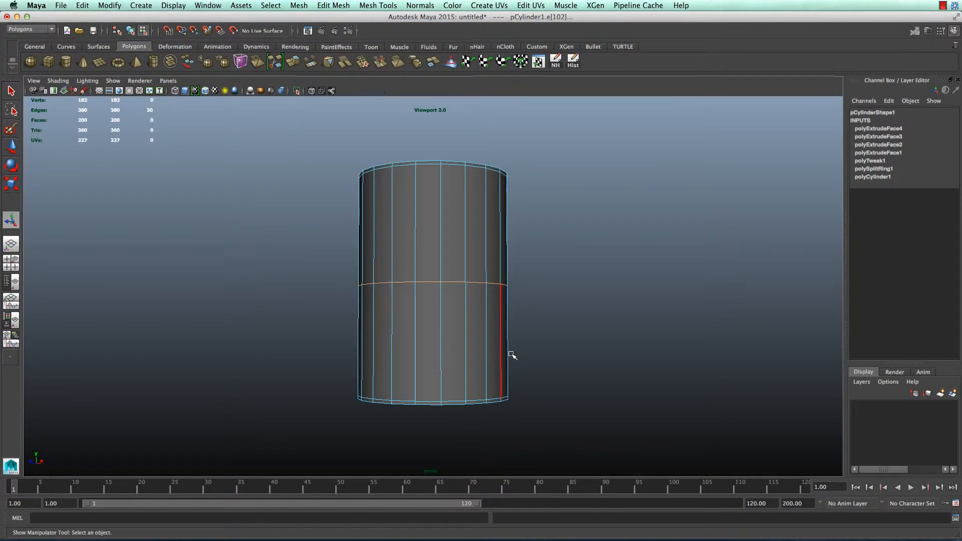
{"action": "key", "text": "Delete"}
Marquee-select and delete the leftover middle vertices, leaving 162 vertices
{"action": "right_click_drag", "start_coordinate": [440, 277], "coordinate": [390, 273]}
{"action": "left_click_drag", "start_coordinate": [250, 241], "coordinate": [711, 339]}
{"action": "key", "text": "Delete"}
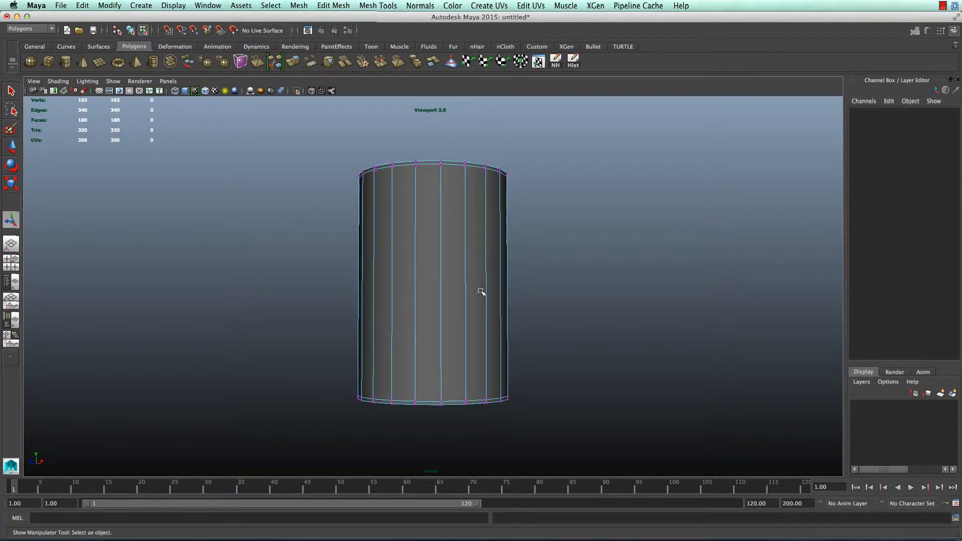
{"action": "left_click_drag", "start_coordinate": [603, 299], "coordinate": [541, 320], "text": "alt"}
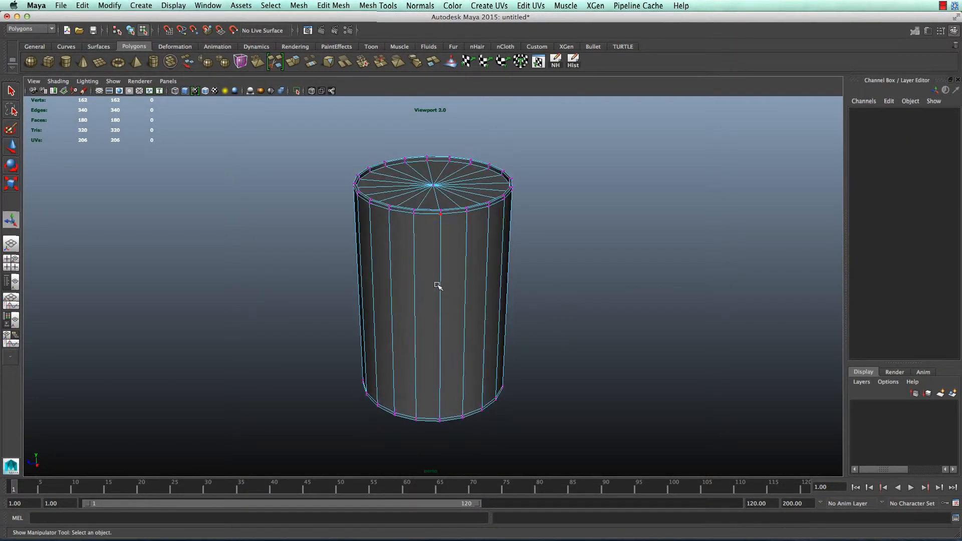
{"action": "right_click_drag", "start_coordinate": [437, 284], "coordinate": [472, 267]}
Assign a new Lambert material (lambert2) to the cylinder and open Create Render Node for its Color
{"action": "left_click", "coordinate": [434, 330]}
{"action": "left_click_drag", "start_coordinate": [672, 292], "coordinate": [629, 299], "text": "alt"}
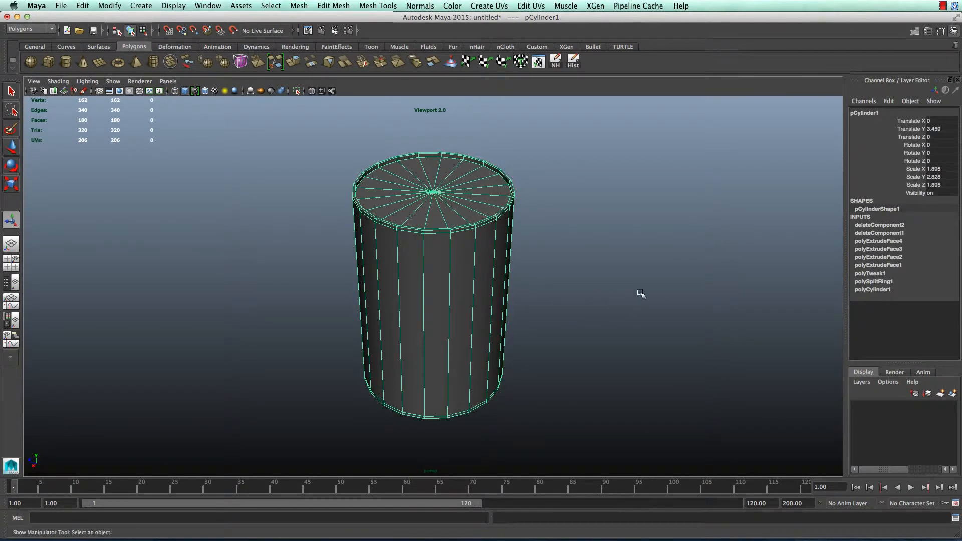
{"action": "right_click_drag", "start_coordinate": [447, 261], "coordinate": [460, 455]}
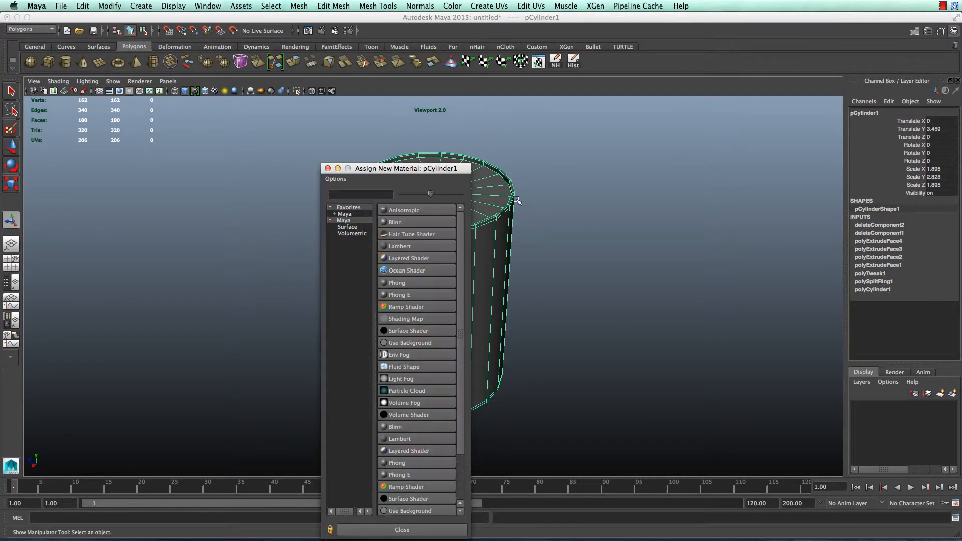
{"action": "left_click", "coordinate": [399, 246]}
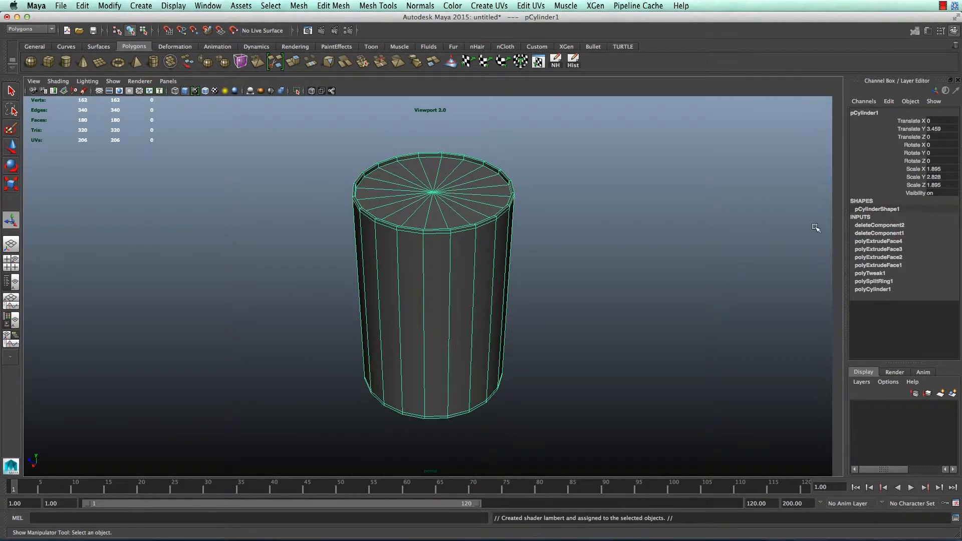
{"action": "left_click", "coordinate": [934, 226]}
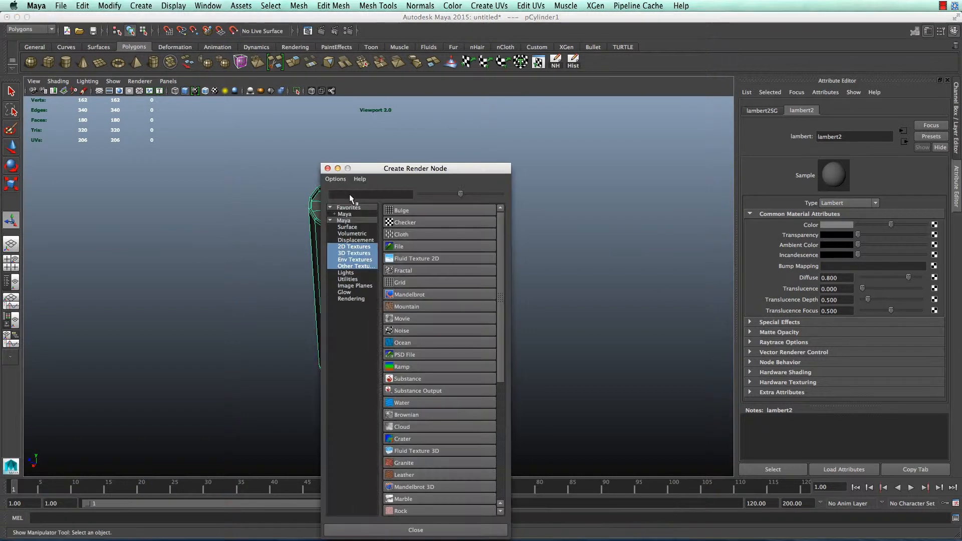
Create a File texture loading UVdemoBarrel1.tga as lambert2's colour and turn on textured display
{"action": "left_click", "coordinate": [402, 251]}
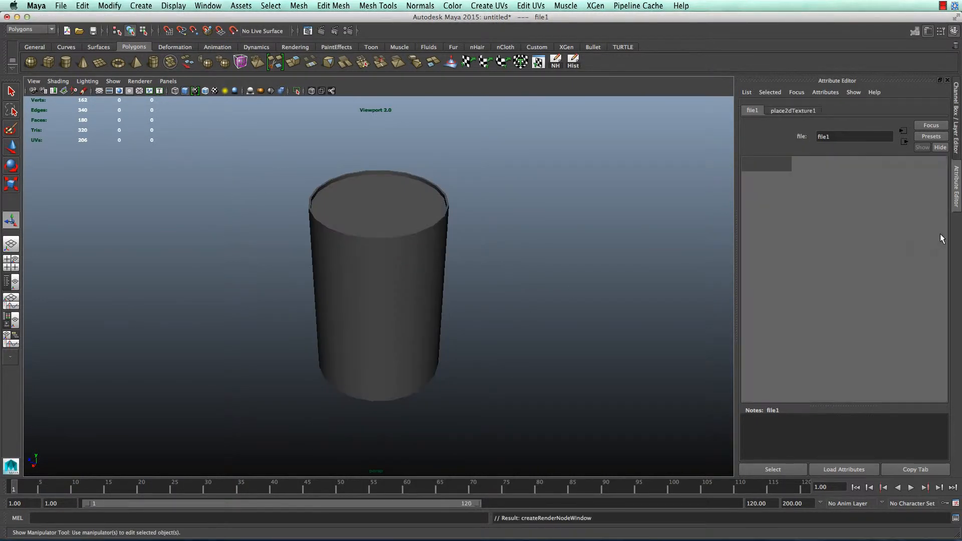
{"action": "left_click", "coordinate": [931, 253]}
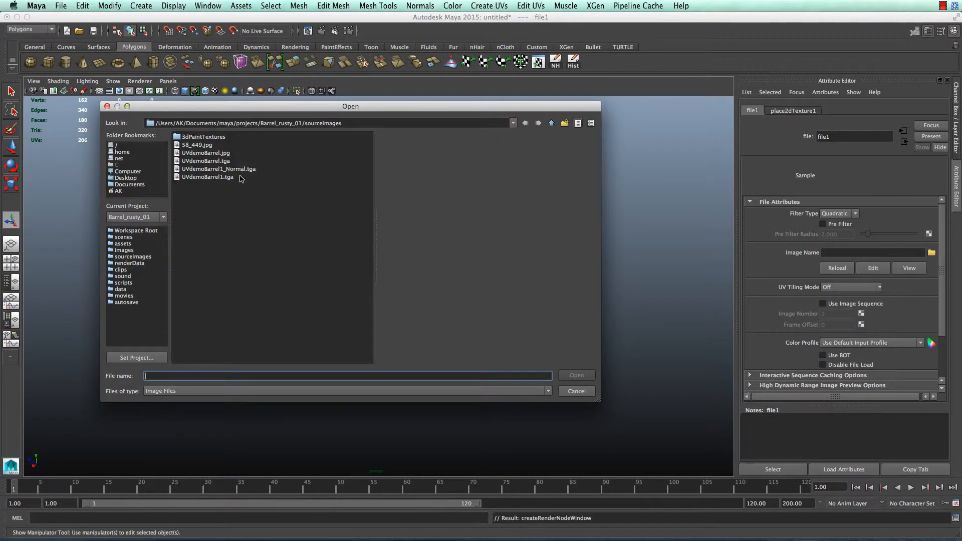
{"action": "left_click", "coordinate": [207, 154]}
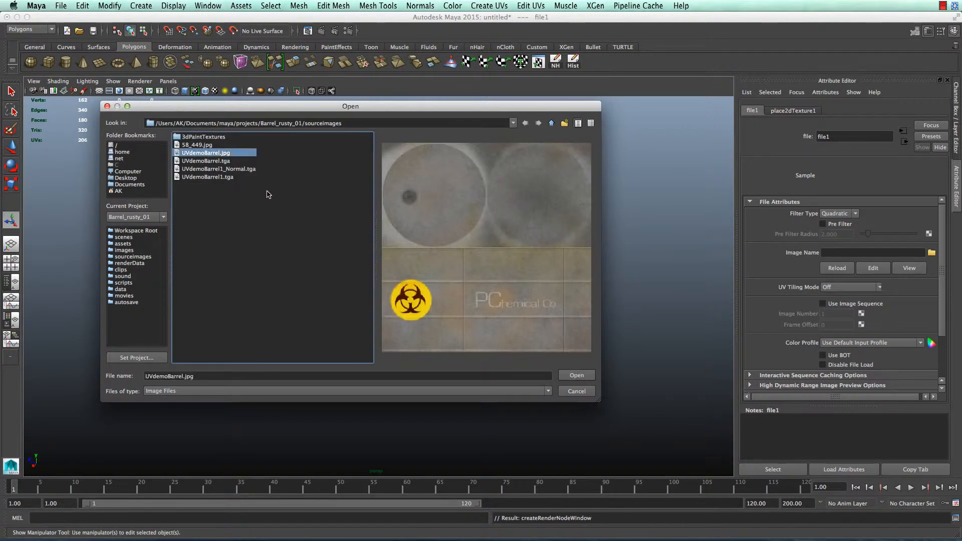
{"action": "key", "text": "Down"}
{"action": "key", "text": "Down"}
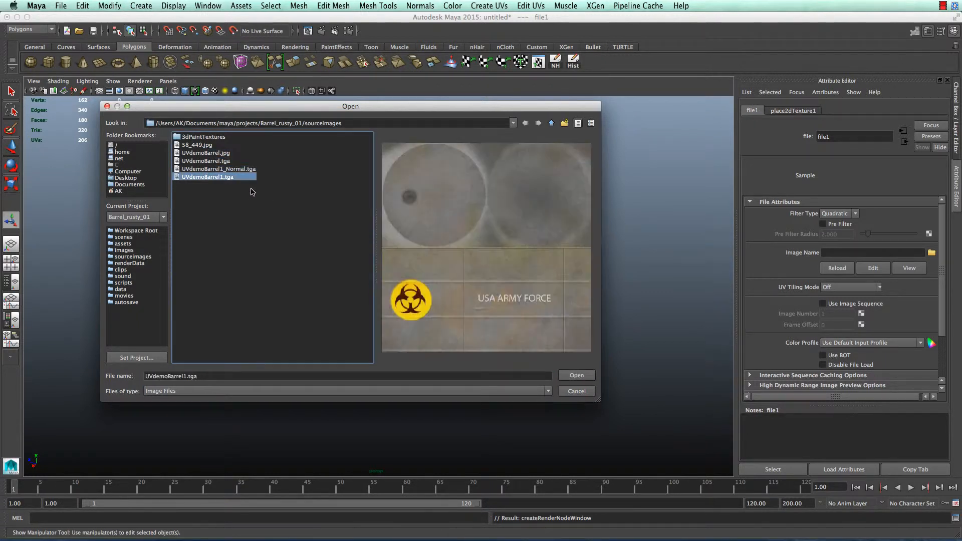
{"action": "key", "text": "Up"}
{"action": "key", "text": "Up"}
{"action": "key", "text": "Down"}
{"action": "key", "text": "Down"}
{"action": "key", "text": "Return"}
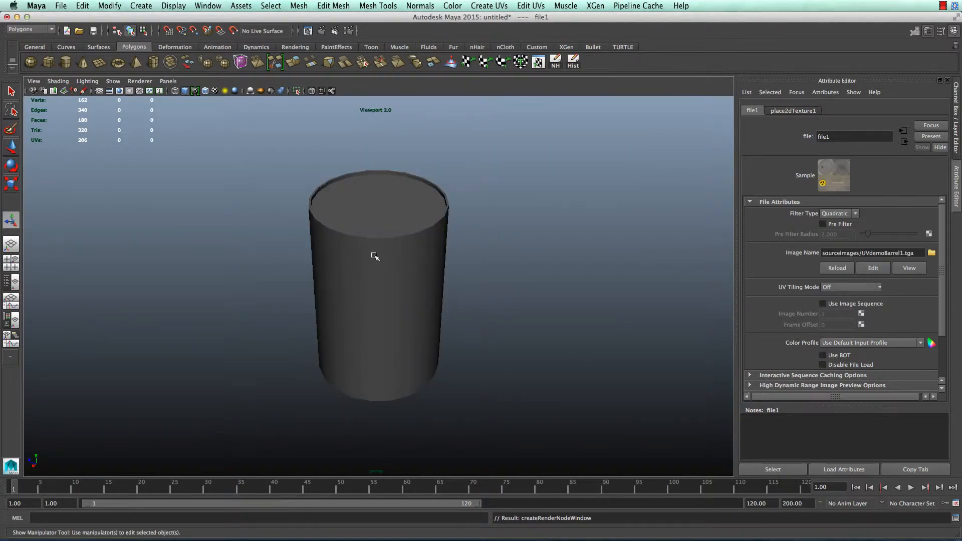
{"action": "left_click", "coordinate": [215, 90]}
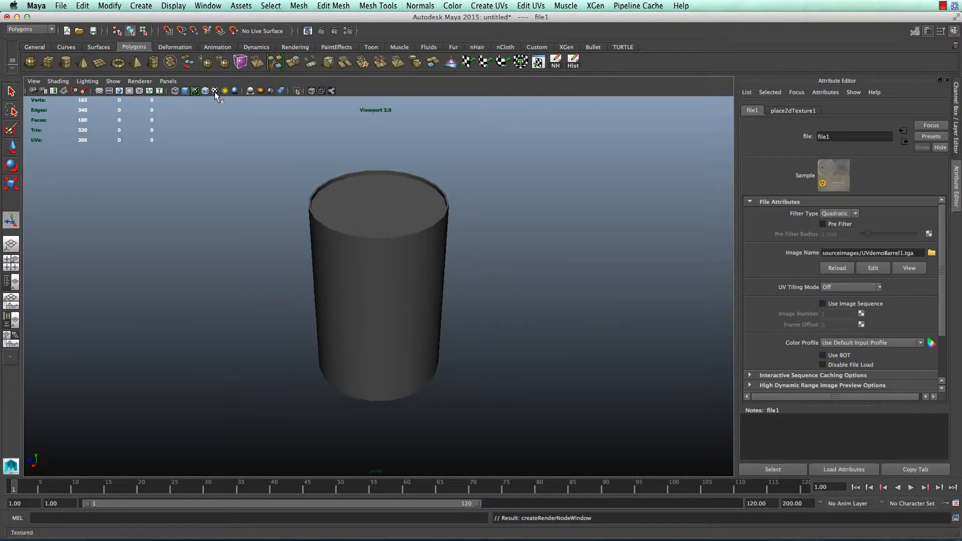
Enlarge the UV Texture Editor and select the barrel to show its UVs over the texture
{"action": "left_click_drag", "start_coordinate": [466, 268], "coordinate": [605, 202], "text": "alt"}
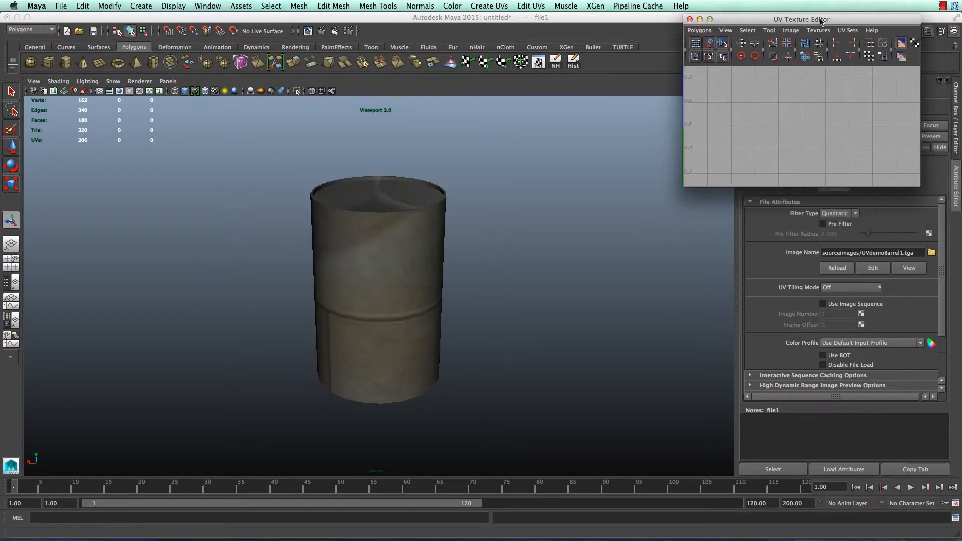
{"action": "left_click_drag", "start_coordinate": [687, 186], "coordinate": [629, 385]}
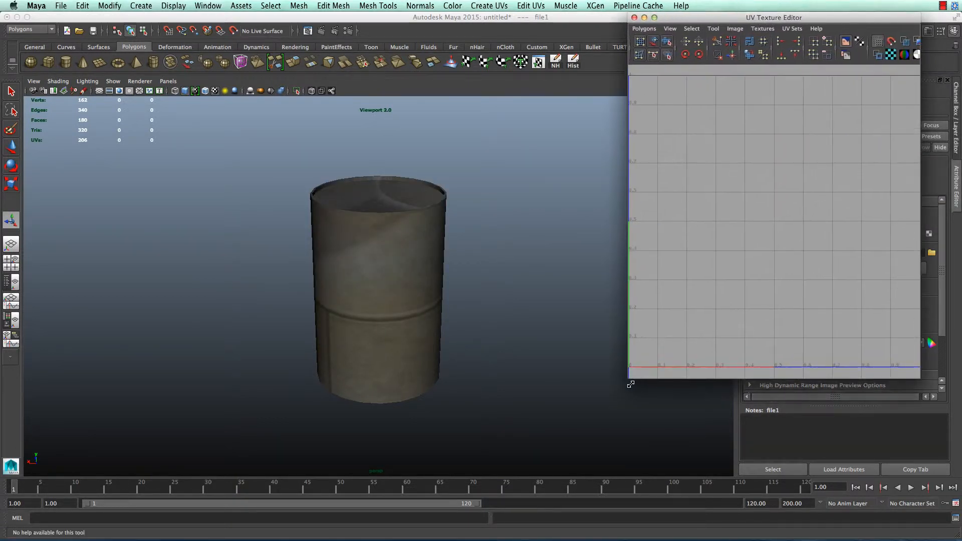
{"action": "left_click", "coordinate": [421, 300]}
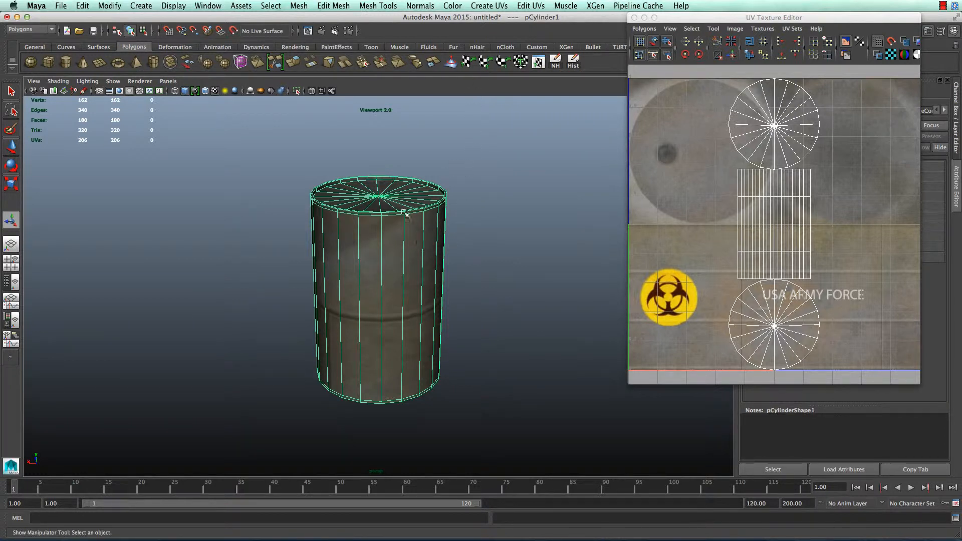
Apply a cylindrical UV projection to the barrel
{"action": "left_click", "coordinate": [482, 5]}
{"action": "left_click", "coordinate": [506, 31]}
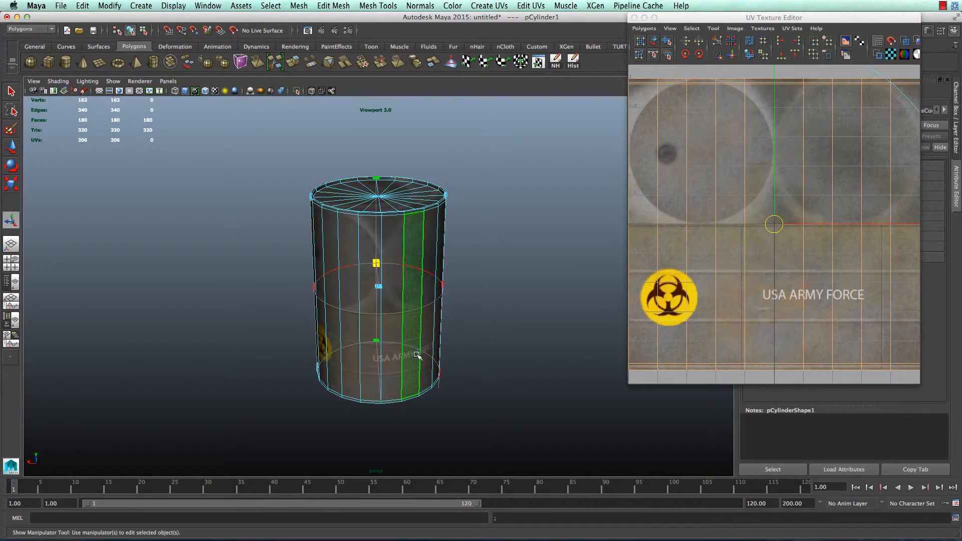
{"action": "scroll", "coordinate": [824, 162], "scroll_direction": "down", "scroll_amount": 8}
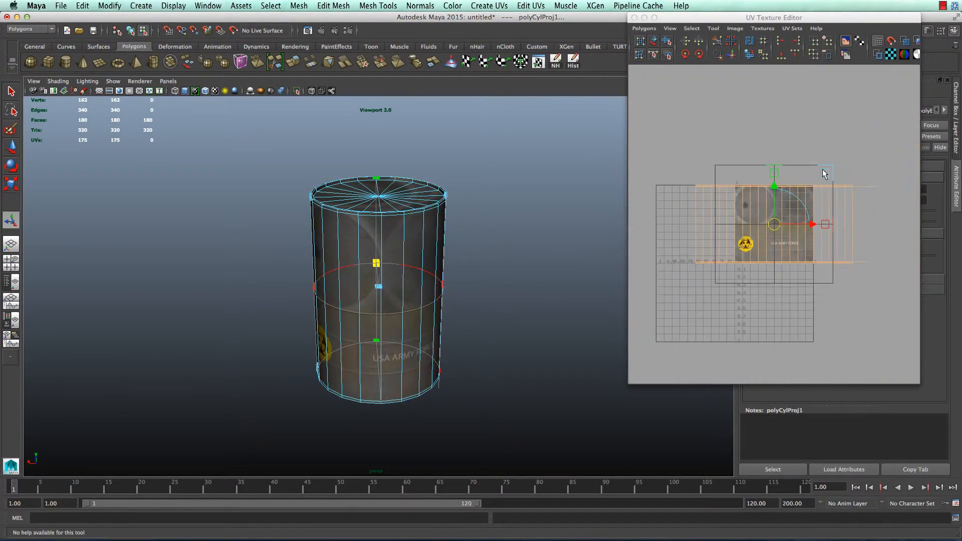
Scale and move the side UVs onto the label strip so the biohazard logo wraps around
{"action": "left_click_drag", "start_coordinate": [822, 173], "coordinate": [791, 187]}
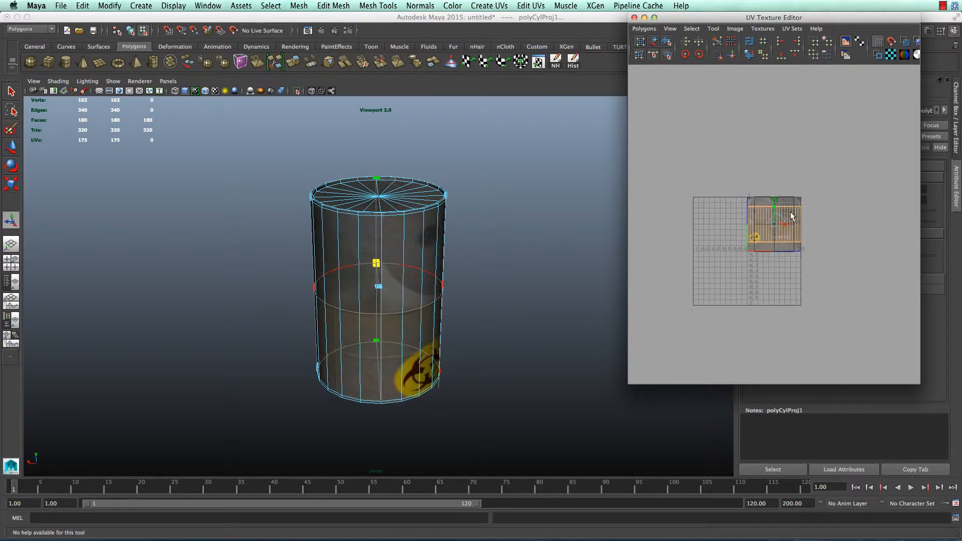
{"action": "scroll", "coordinate": [790, 211], "scroll_direction": "up", "scroll_amount": 6}
{"action": "left_click_drag", "start_coordinate": [770, 133], "coordinate": [775, 187]}
{"action": "left_click_drag", "start_coordinate": [849, 165], "coordinate": [835, 208]}
{"action": "left_click_drag", "start_coordinate": [774, 224], "coordinate": [774, 238]}
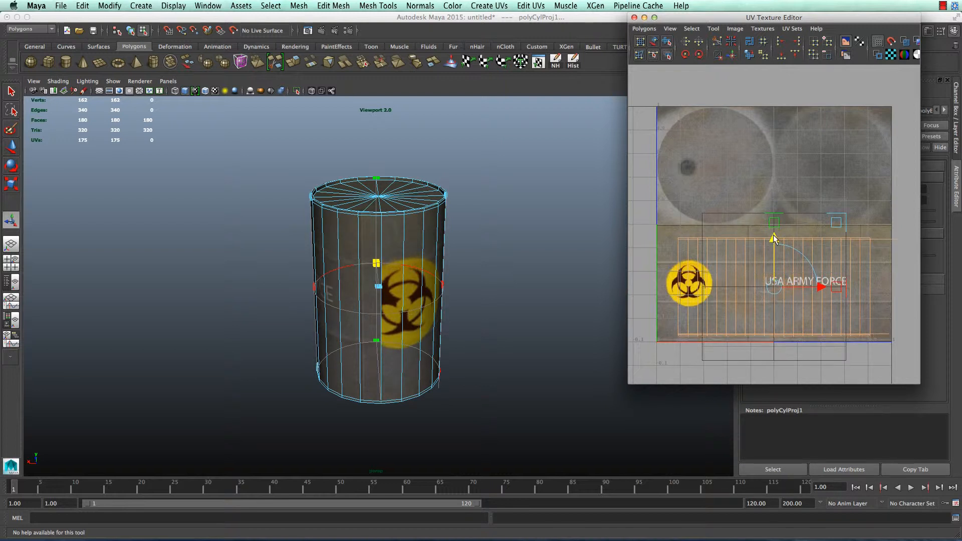
{"action": "left_click_drag", "start_coordinate": [834, 220], "coordinate": [849, 215]}
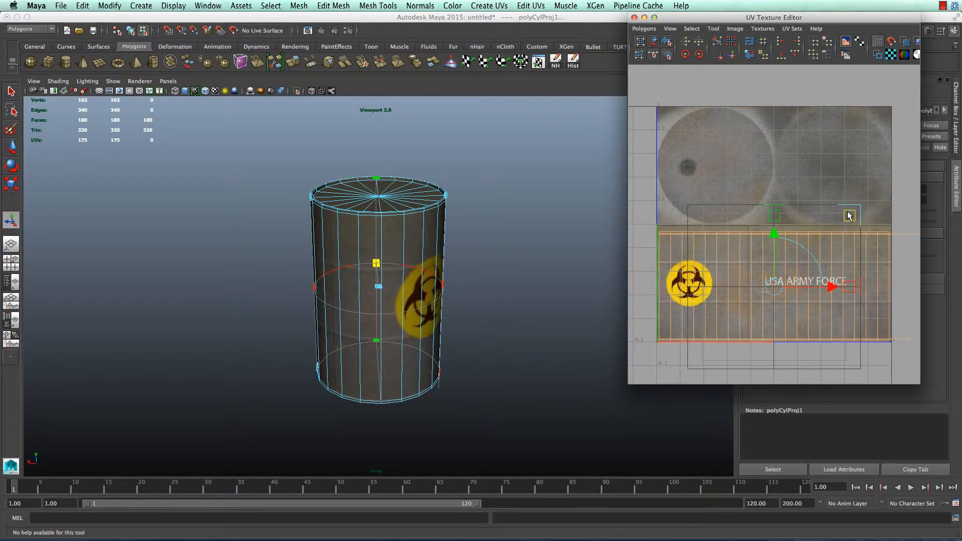
{"action": "left_click_drag", "start_coordinate": [774, 232], "coordinate": [774, 228]}
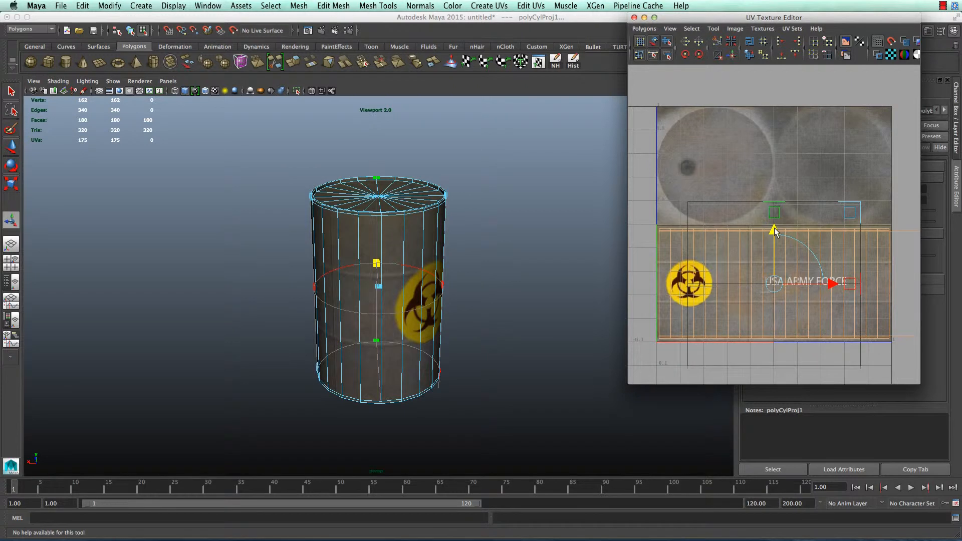
{"action": "left_click", "coordinate": [495, 271]}
{"action": "left_click_drag", "start_coordinate": [494, 269], "coordinate": [504, 288], "text": "alt"}
Select all the wedge faces of the barrel's bottom cap
{"action": "left_click_drag", "start_coordinate": [456, 325], "coordinate": [441, 301], "text": "alt"}
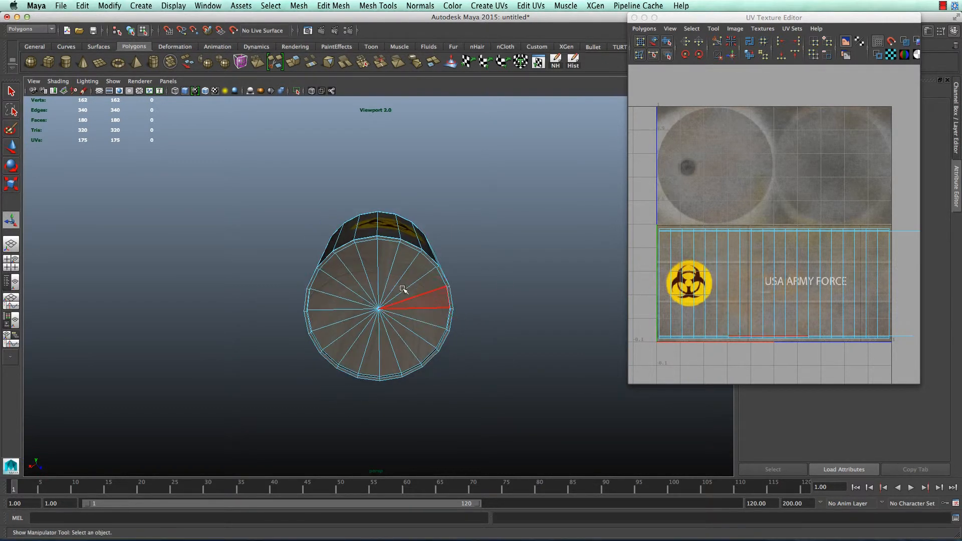
{"action": "left_click", "coordinate": [413, 277]}
{"action": "left_click", "coordinate": [416, 277], "text": "shift"}
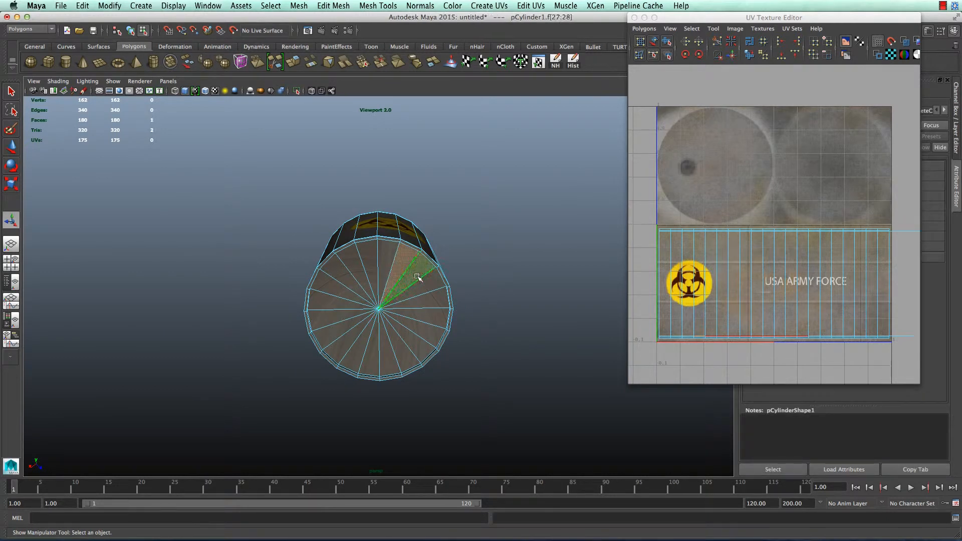
{"action": "left_click", "coordinate": [428, 321], "text": "shift"}
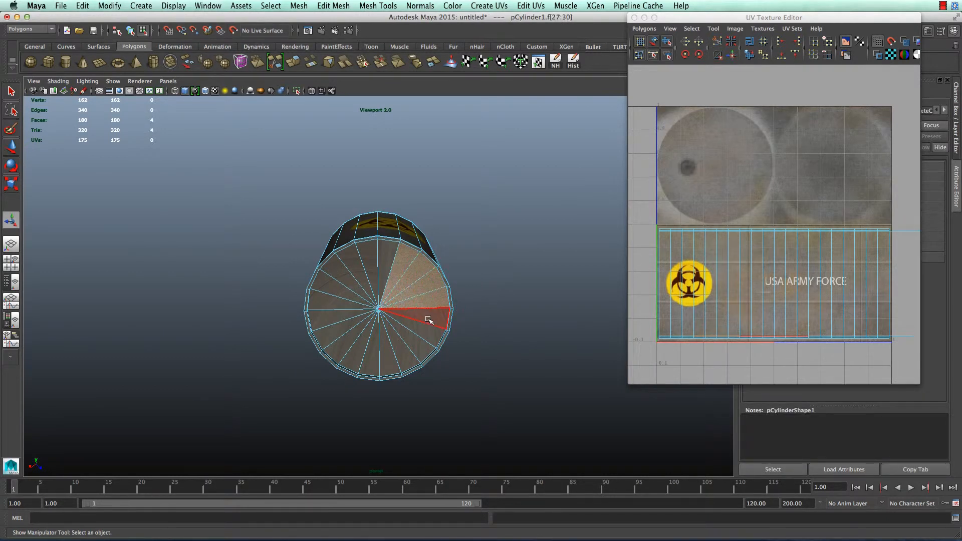
{"action": "left_click", "coordinate": [421, 336], "text": "shift"}
{"action": "left_click", "coordinate": [405, 349], "text": "shift"}
{"action": "left_click", "coordinate": [385, 356], "text": "shift"}
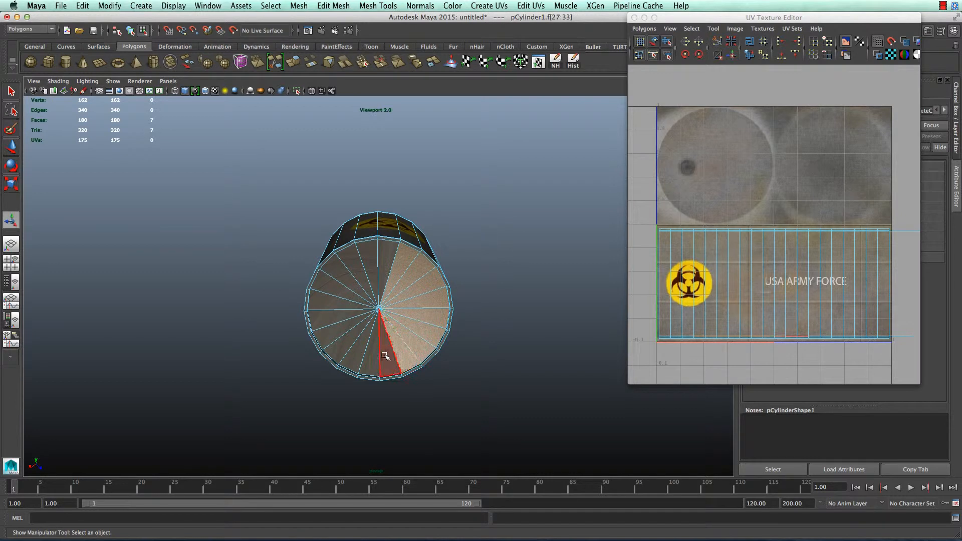
{"action": "left_click", "coordinate": [373, 360], "text": "shift"}
{"action": "left_click", "coordinate": [357, 354], "text": "shift"}
{"action": "left_click", "coordinate": [344, 343], "text": "shift"}
{"action": "left_click", "coordinate": [330, 324], "text": "shift"}
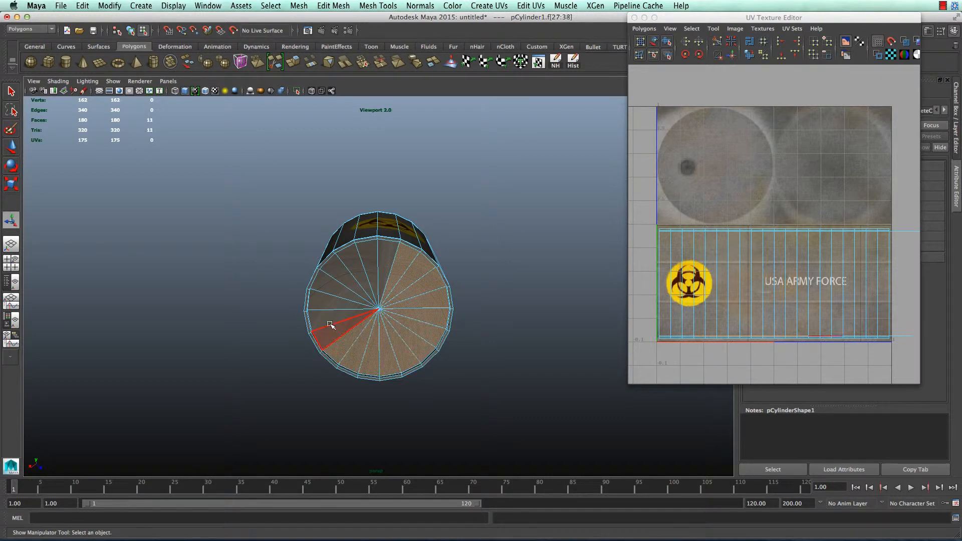
{"action": "left_click", "coordinate": [325, 317], "text": "shift"}
{"action": "left_click", "coordinate": [325, 300], "text": "shift"}
{"action": "left_click", "coordinate": [330, 284], "text": "shift"}
{"action": "left_click", "coordinate": [340, 270], "text": "shift"}
{"action": "left_click", "coordinate": [350, 259], "text": "shift"}
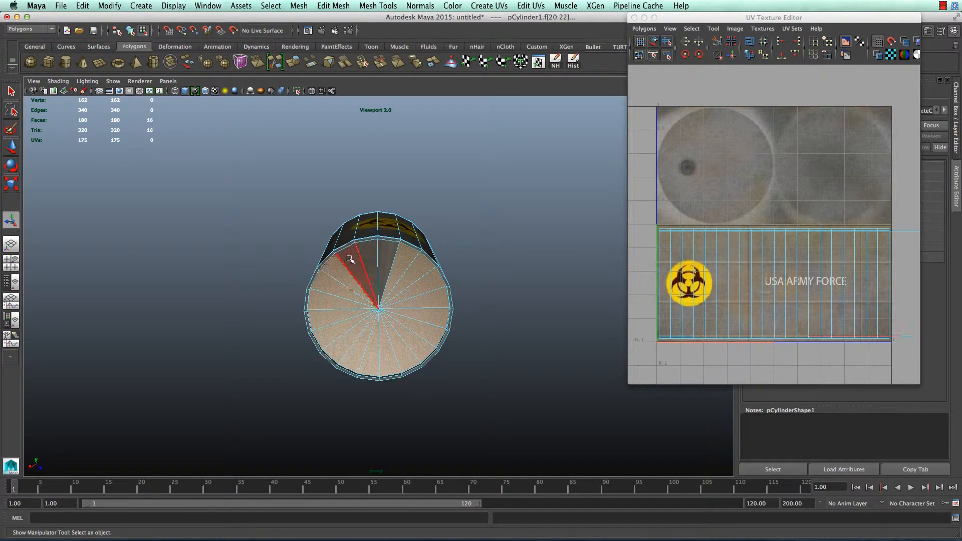
{"action": "left_click", "coordinate": [353, 255], "text": "shift"}
{"action": "left_click", "coordinate": [368, 251], "text": "shift"}
{"action": "left_click", "coordinate": [383, 250], "text": "shift"}
{"action": "left_click", "coordinate": [396, 253], "text": "shift"}
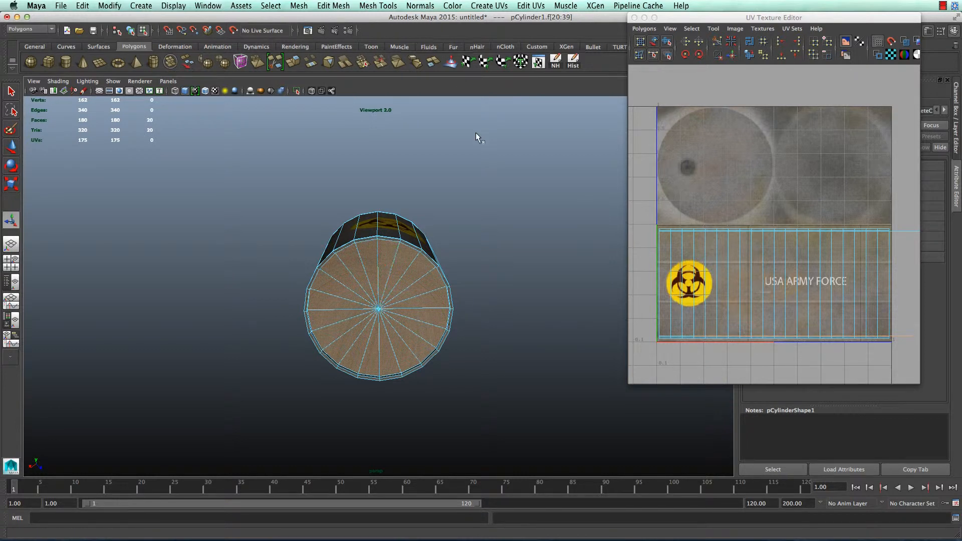
Apply a Y-axis planar UV projection to the bottom cap faces
{"action": "key", "text": "t"}
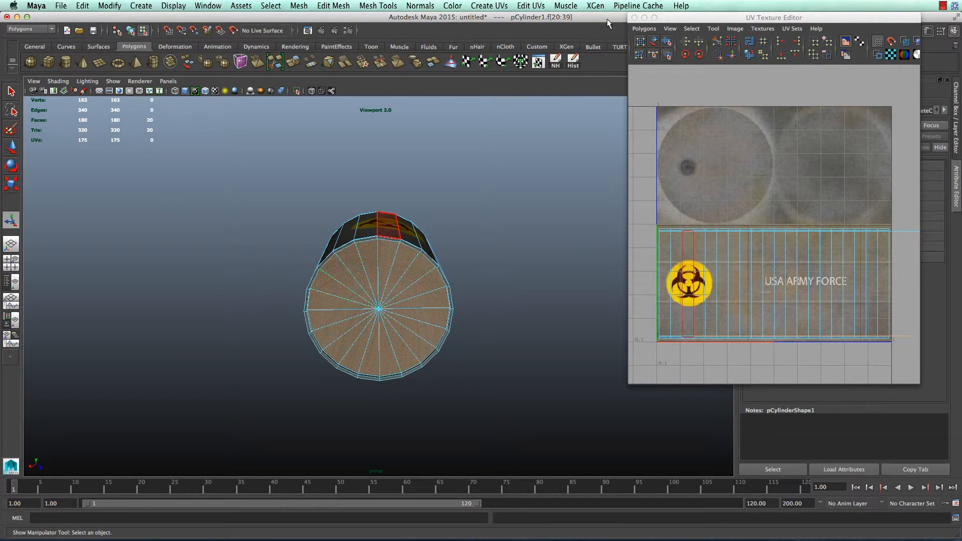
{"action": "left_click", "coordinate": [496, 5]}
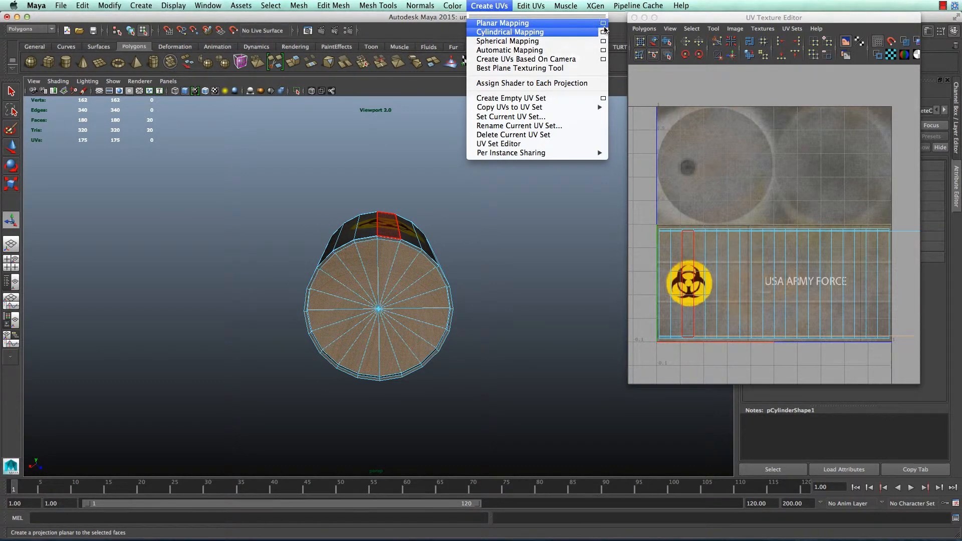
{"action": "left_click", "coordinate": [604, 25]}
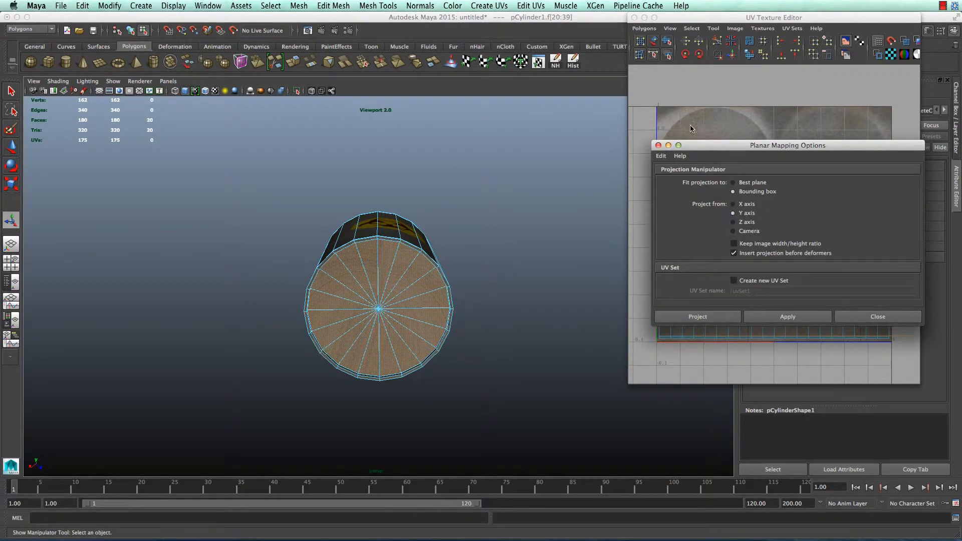
{"action": "left_click", "coordinate": [718, 313]}
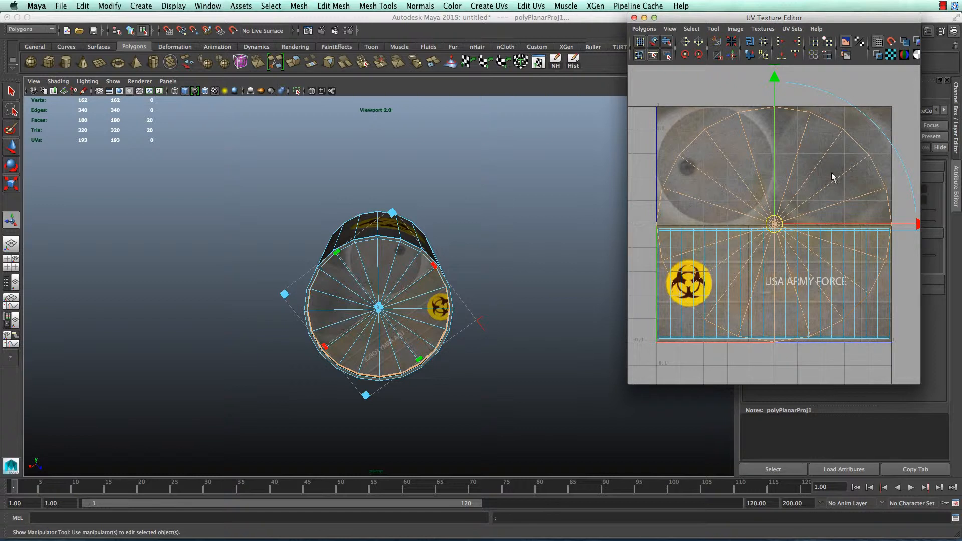
{"action": "scroll", "coordinate": [832, 177], "scroll_direction": "down", "scroll_amount": 4}
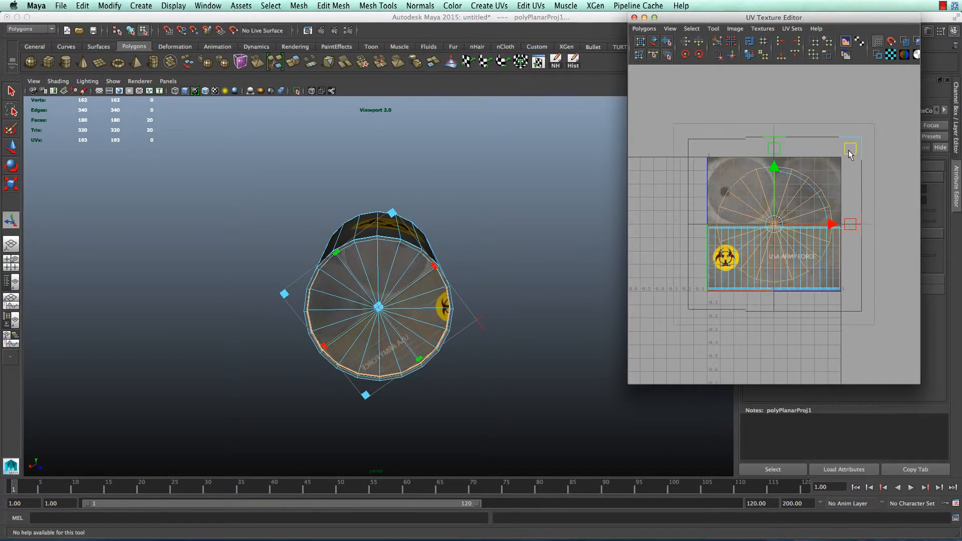
Scale and move the cap's projected UVs to fit the texture's right-hand circle
{"action": "left_click_drag", "start_coordinate": [850, 154], "coordinate": [737, 255]}
{"action": "left_click_drag", "start_coordinate": [773, 225], "coordinate": [806, 189]}
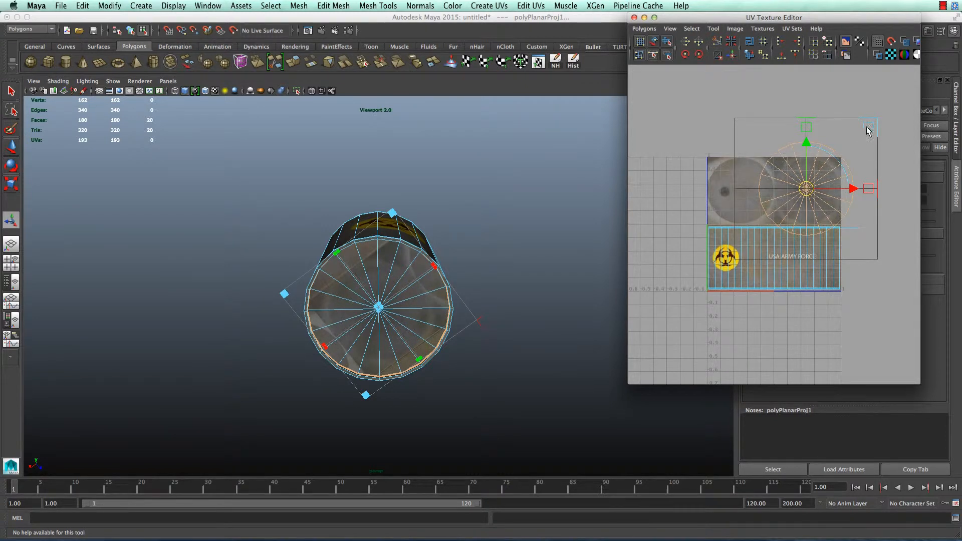
{"action": "left_click_drag", "start_coordinate": [868, 131], "coordinate": [851, 145]}
{"action": "key", "text": "f"}
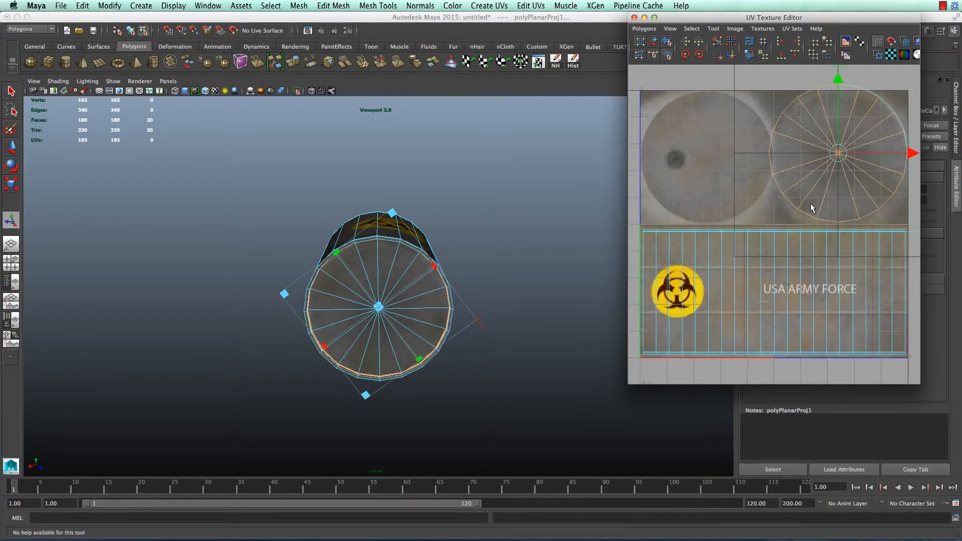
{"action": "scroll", "coordinate": [860, 136], "scroll_direction": "down", "scroll_amount": 2}
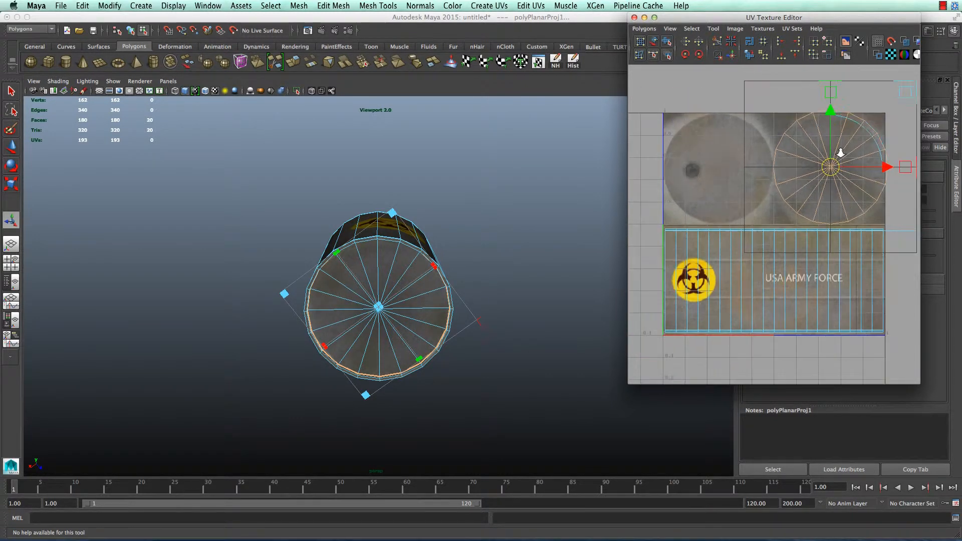
{"action": "left_click_drag", "start_coordinate": [883, 117], "coordinate": [877, 120]}
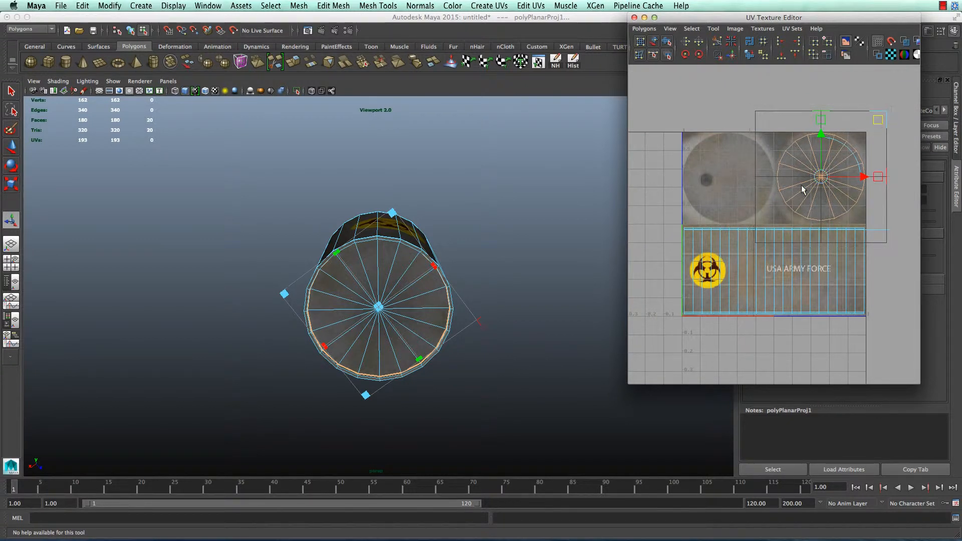
{"action": "left_click_drag", "start_coordinate": [818, 180], "coordinate": [819, 183]}
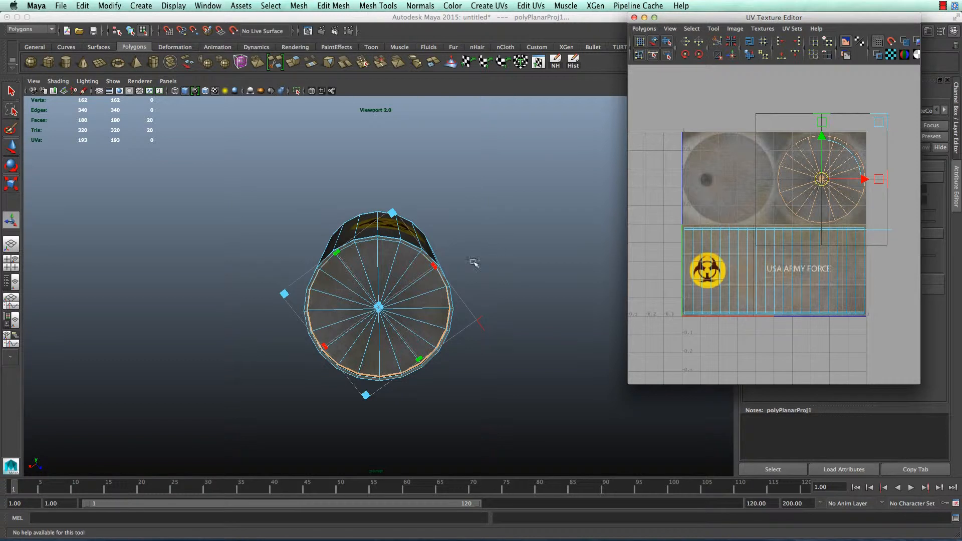
{"action": "left_click", "coordinate": [532, 279]}
{"action": "left_click_drag", "start_coordinate": [489, 250], "coordinate": [484, 369], "text": "alt"}
Select the top cap's wedge faces with a click and drag
{"action": "left_click", "coordinate": [429, 257]}
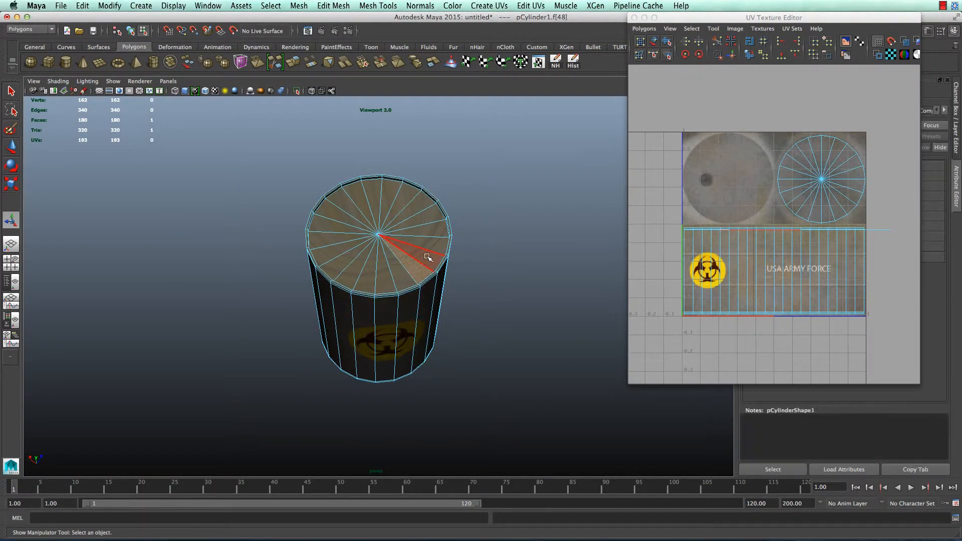
{"action": "mouse_move", "coordinate": [428, 257]}
{"action": "left_mouse_down"}
{"action": "mouse_move", "coordinate": [425, 217]}
{"action": "mouse_move", "coordinate": [373, 189]}
{"action": "mouse_move", "coordinate": [352, 198]}
{"action": "mouse_move", "coordinate": [334, 223]}
{"action": "mouse_move", "coordinate": [333, 248]}
{"action": "mouse_move", "coordinate": [379, 273]}
{"action": "mouse_move", "coordinate": [406, 266]}
{"action": "left_mouse_up"}
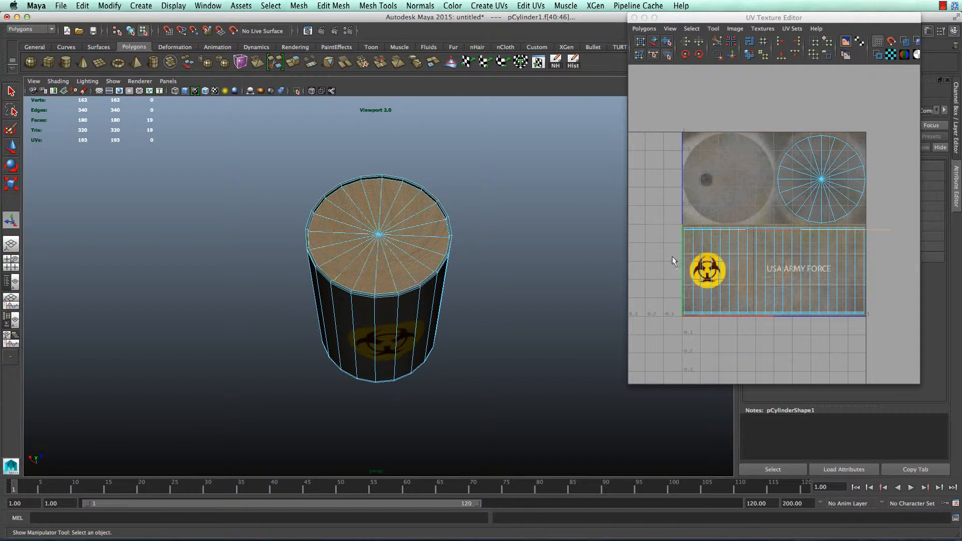
Planar-map the top cap and scale its UVs to fill the texture's left circle
{"action": "left_click", "coordinate": [489, 5]}
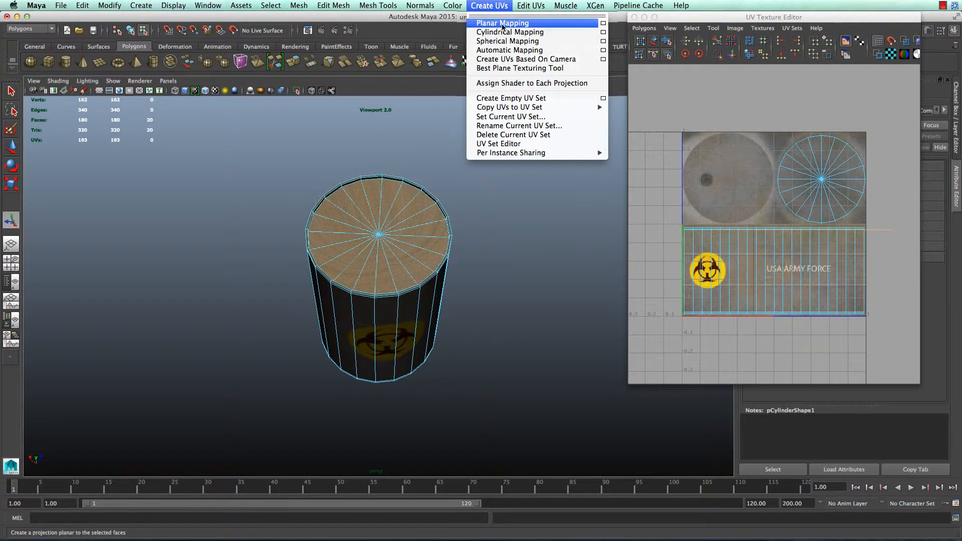
{"action": "left_click", "coordinate": [499, 21]}
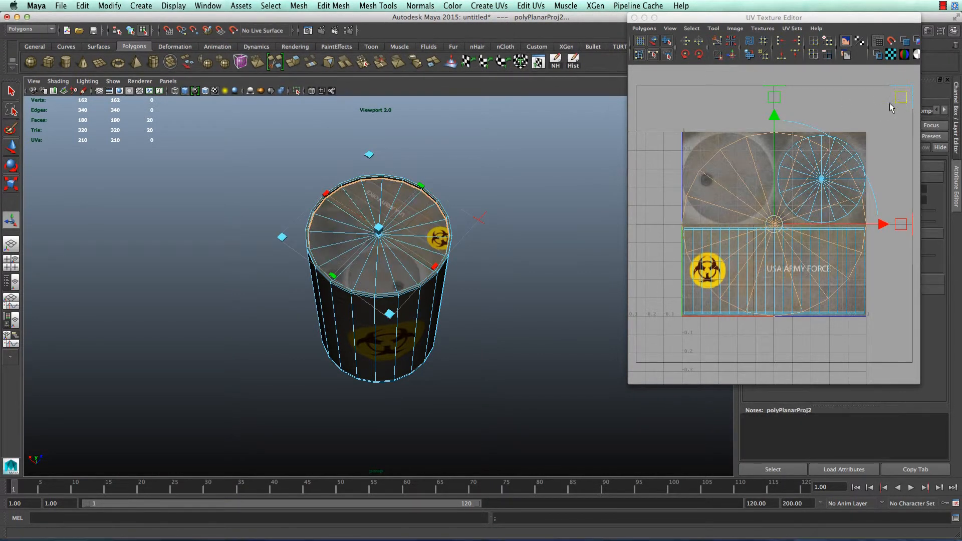
{"action": "left_click_drag", "start_coordinate": [900, 97], "coordinate": [836, 160]}
{"action": "left_click_drag", "start_coordinate": [773, 225], "coordinate": [729, 174]}
{"action": "left_click_drag", "start_coordinate": [790, 111], "coordinate": [782, 122]}
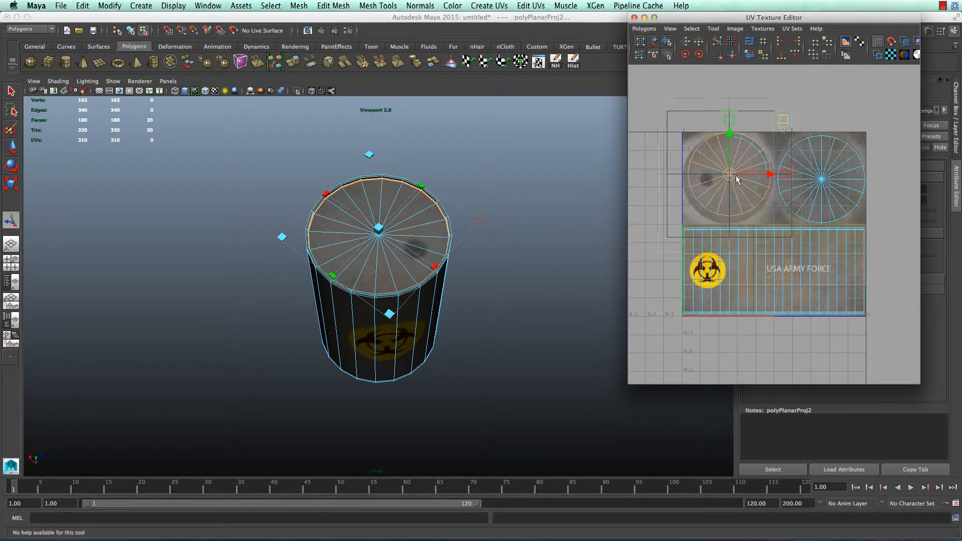
{"action": "left_click_drag", "start_coordinate": [736, 179], "coordinate": [726, 182]}
{"action": "left_click_drag", "start_coordinate": [782, 124], "coordinate": [788, 124]}
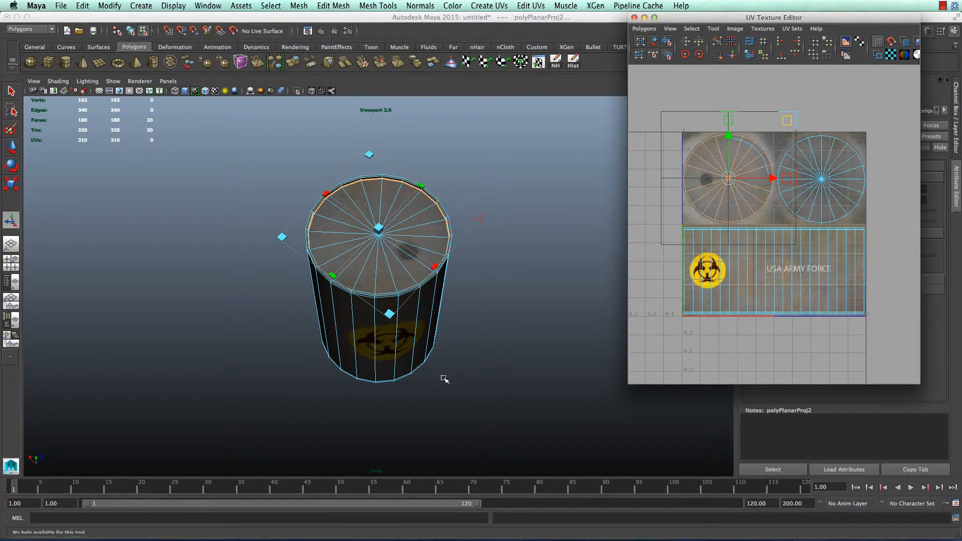
Deselect the cap, orbit to inspect the textured barrel, and select the whole barrel
{"action": "left_click", "coordinate": [406, 253]}
{"action": "left_click_drag", "start_coordinate": [426, 227], "coordinate": [461, 250], "text": "alt"}
{"action": "left_click", "coordinate": [421, 247]}
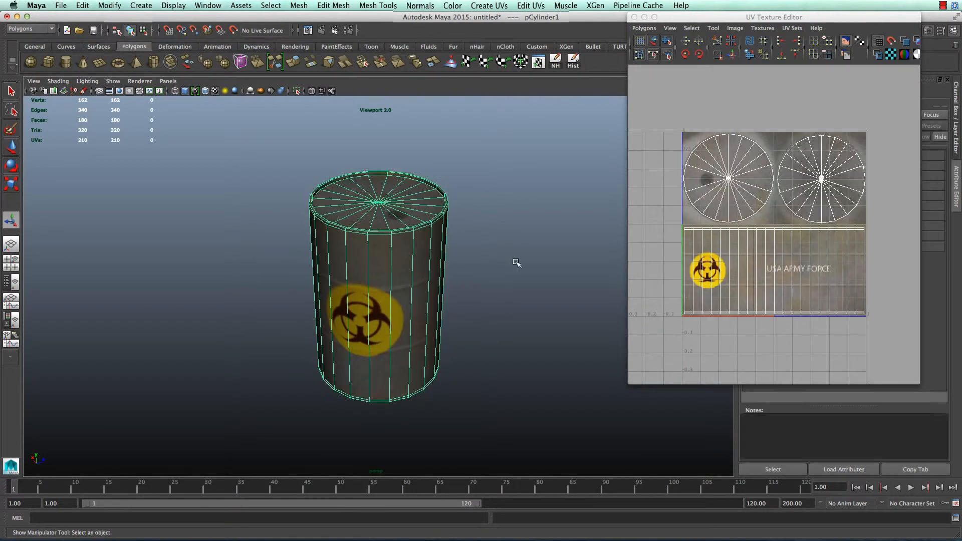
Select all the barrel's UVs, undo the previous unfold and run Unfold UVs again
{"action": "right_click_drag", "start_coordinate": [789, 236], "coordinate": [878, 314]}
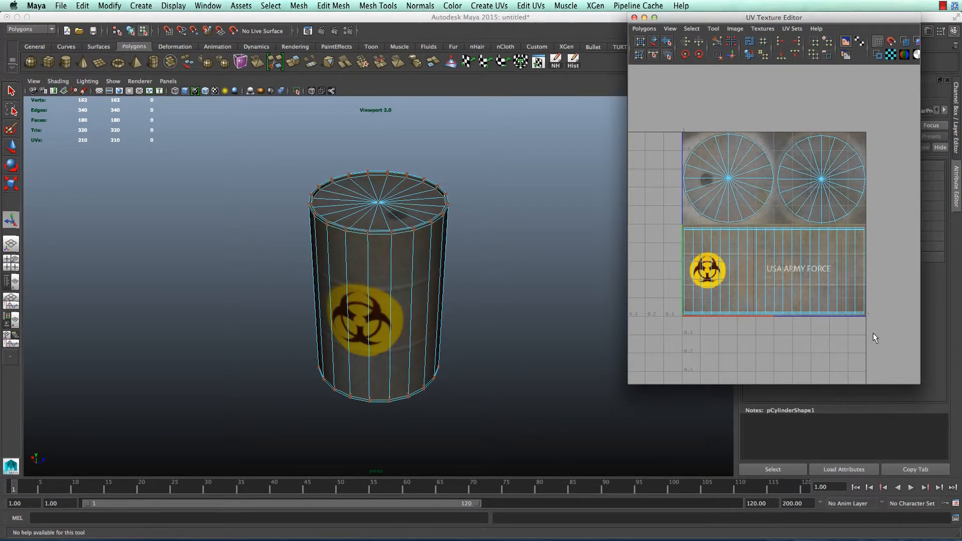
{"action": "left_click_drag", "start_coordinate": [873, 333], "coordinate": [716, 257]}
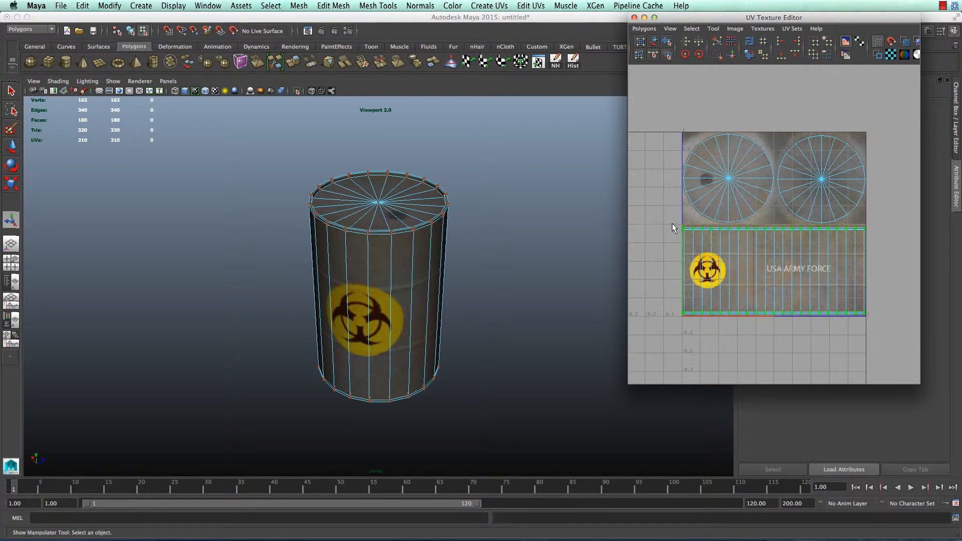
{"action": "left_click_drag", "start_coordinate": [672, 224], "coordinate": [672, 223]}
{"action": "right_click_drag", "start_coordinate": [753, 251], "coordinate": [756, 227], "text": "shift"}
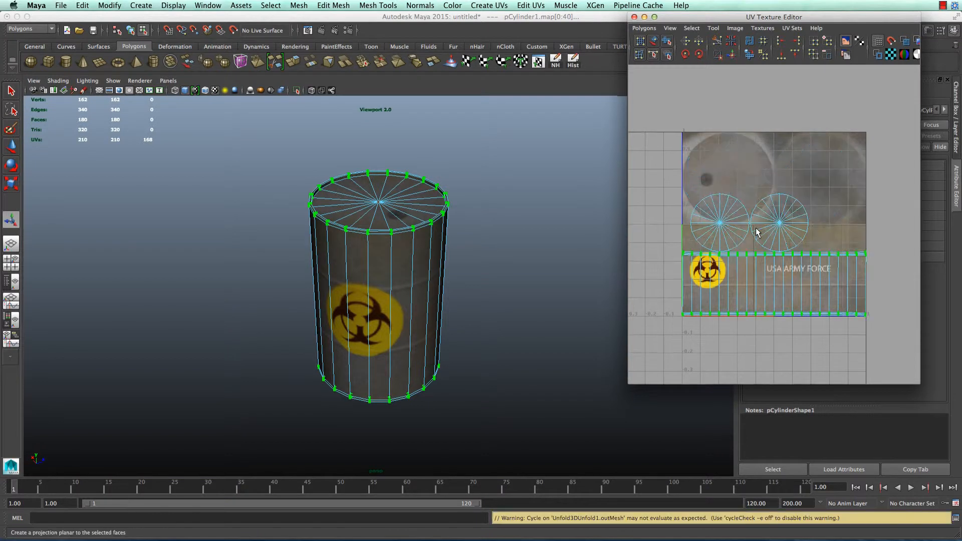
{"action": "key", "text": "z"}
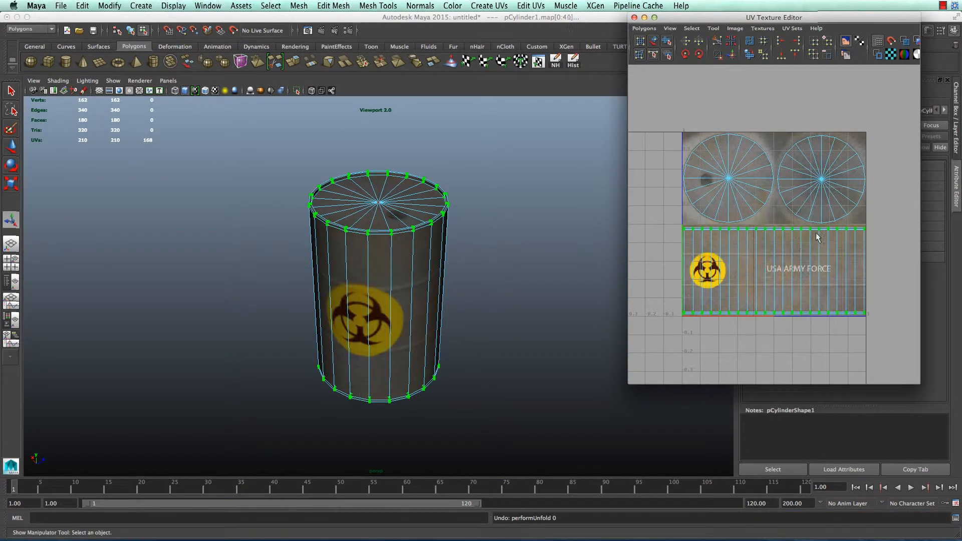
{"action": "right_click_drag", "start_coordinate": [809, 232], "coordinate": [824, 213], "text": "shift"}
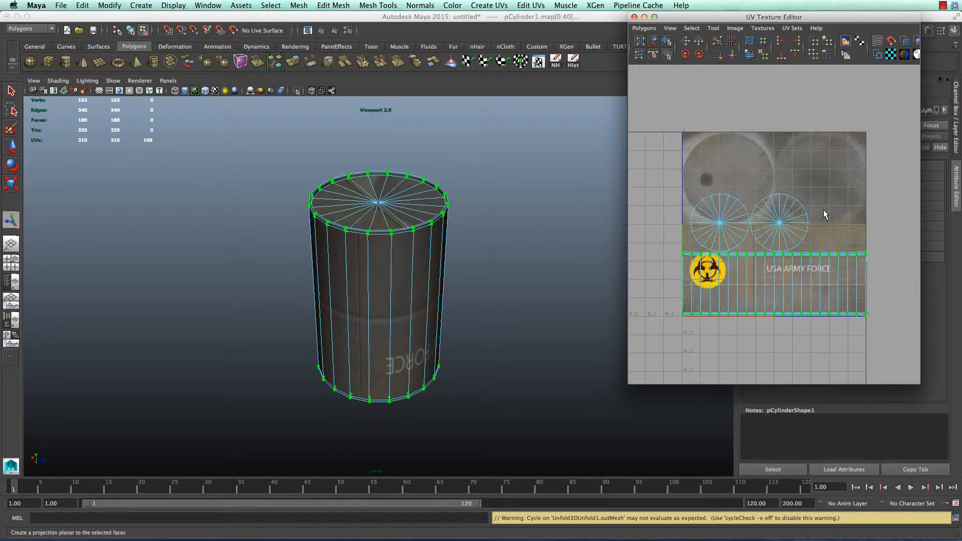
{"action": "scroll", "coordinate": [811, 258], "scroll_direction": "up", "scroll_amount": 4}
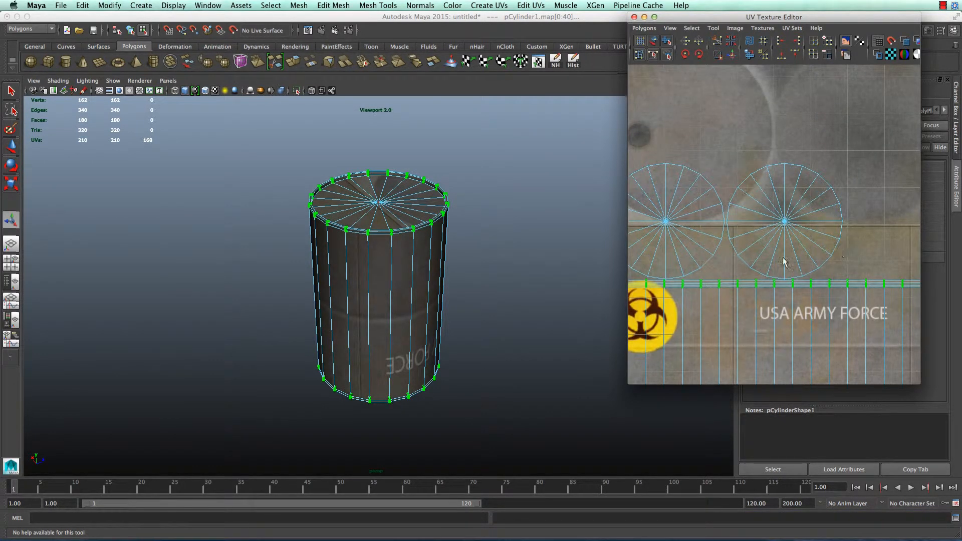
{"action": "key", "text": "a"}
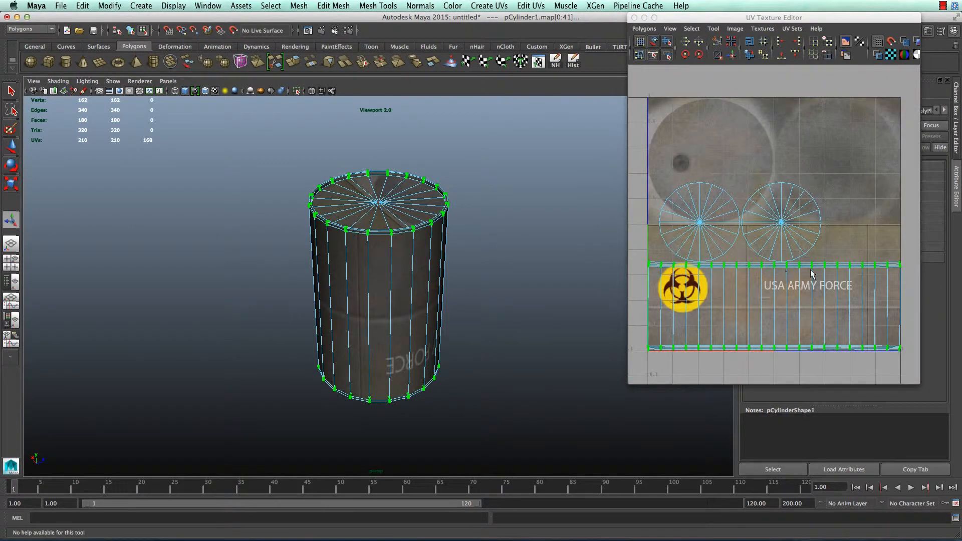
{"action": "scroll", "coordinate": [858, 306], "scroll_direction": "up", "scroll_amount": 2}
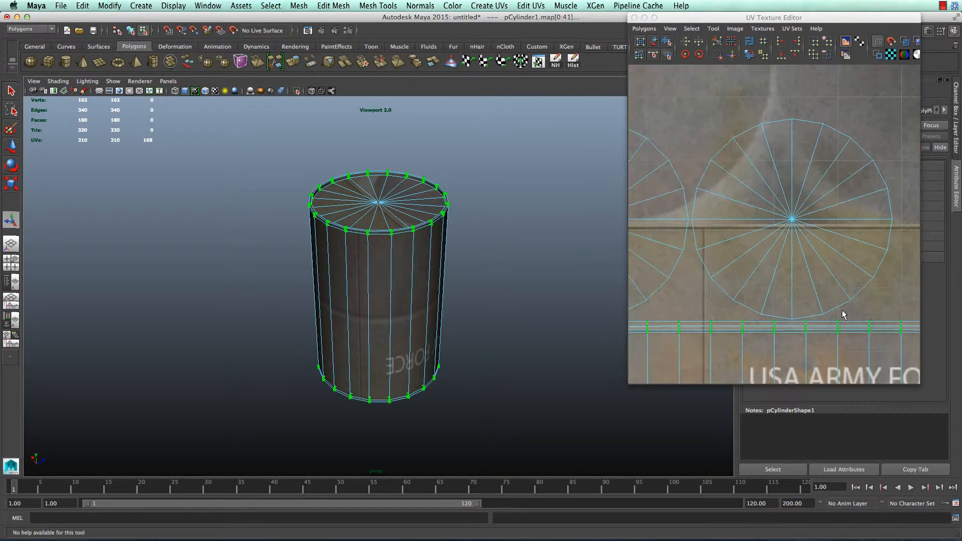
{"action": "scroll", "coordinate": [250, 243], "scroll_direction": "up", "scroll_amount": 3}
{"action": "scroll", "coordinate": [390, 204], "scroll_direction": "up", "scroll_amount": 5}
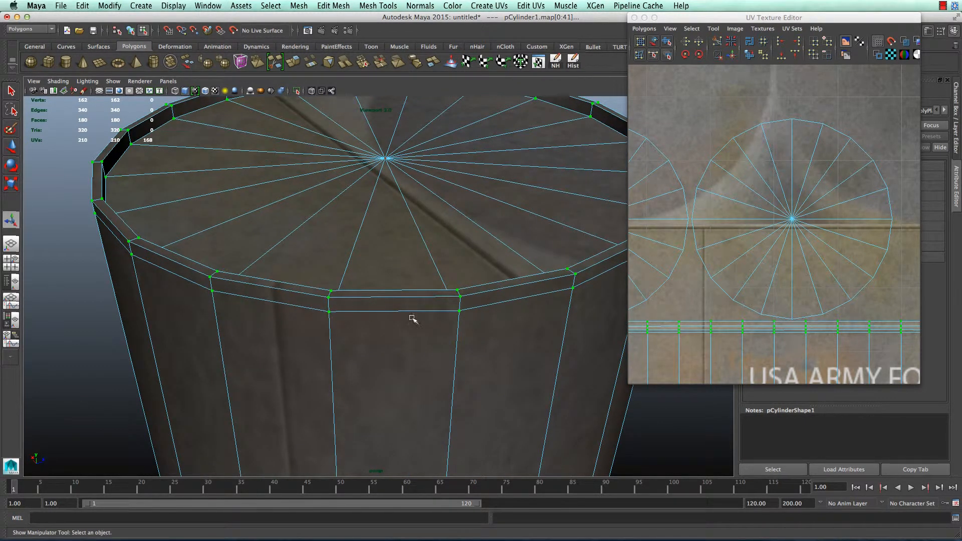
Try picking UV points and the right circle's rim UVs, then clear the UV selection
{"action": "left_click", "coordinate": [774, 331]}
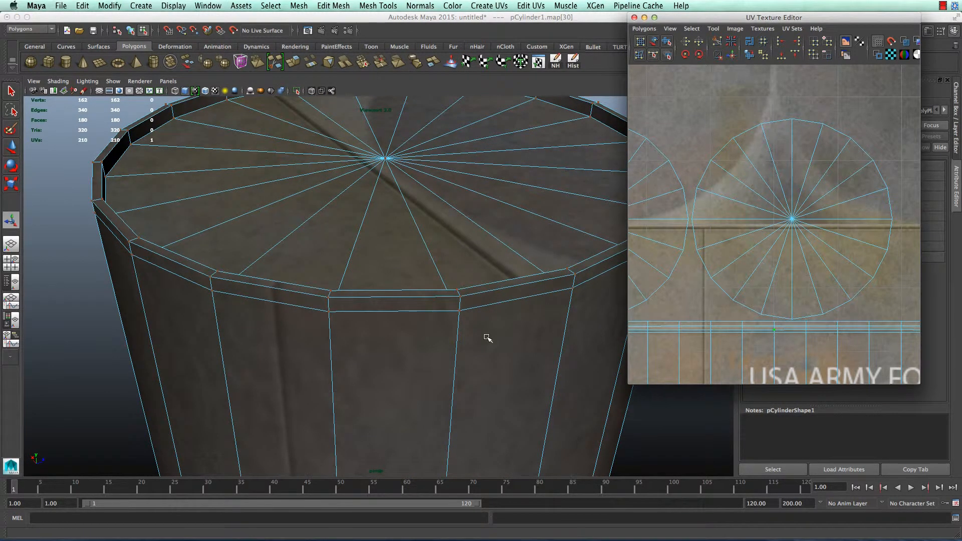
{"action": "key", "text": "f"}
{"action": "left_click_drag", "start_coordinate": [537, 254], "coordinate": [424, 276], "text": "alt"}
{"action": "left_click", "coordinate": [775, 330]}
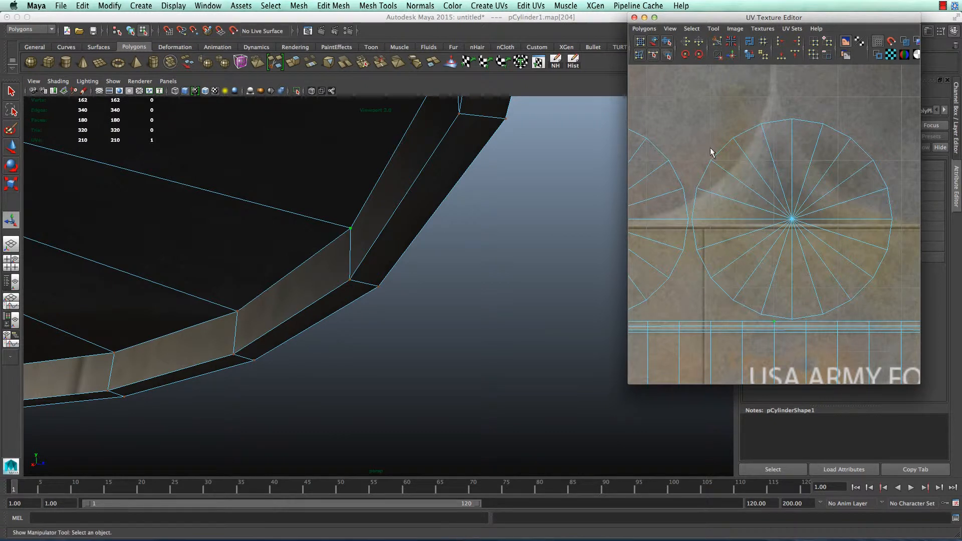
{"action": "scroll", "coordinate": [719, 191], "scroll_direction": "down", "scroll_amount": 6}
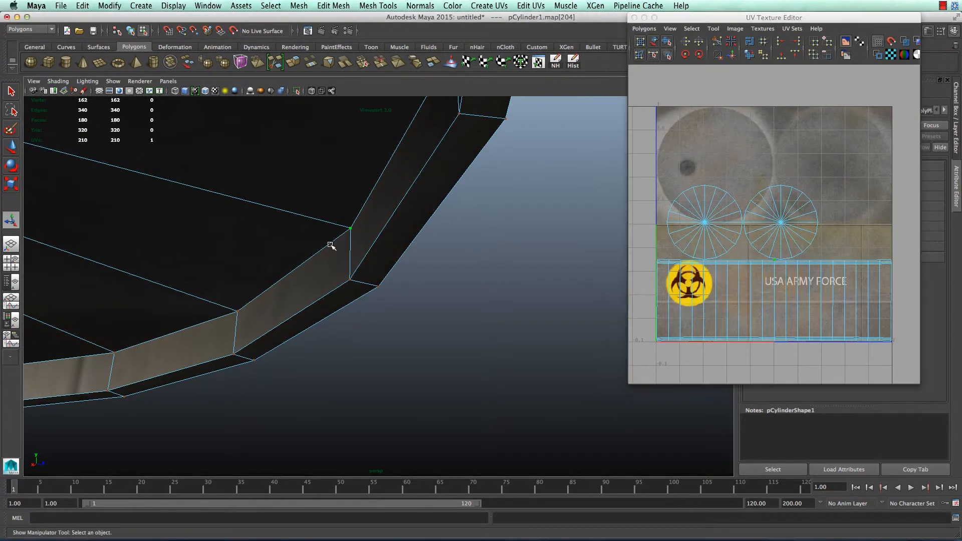
{"action": "left_click_drag", "start_coordinate": [330, 245], "coordinate": [483, 278], "text": "alt"}
{"action": "scroll", "coordinate": [368, 293], "scroll_direction": "down", "scroll_amount": 5}
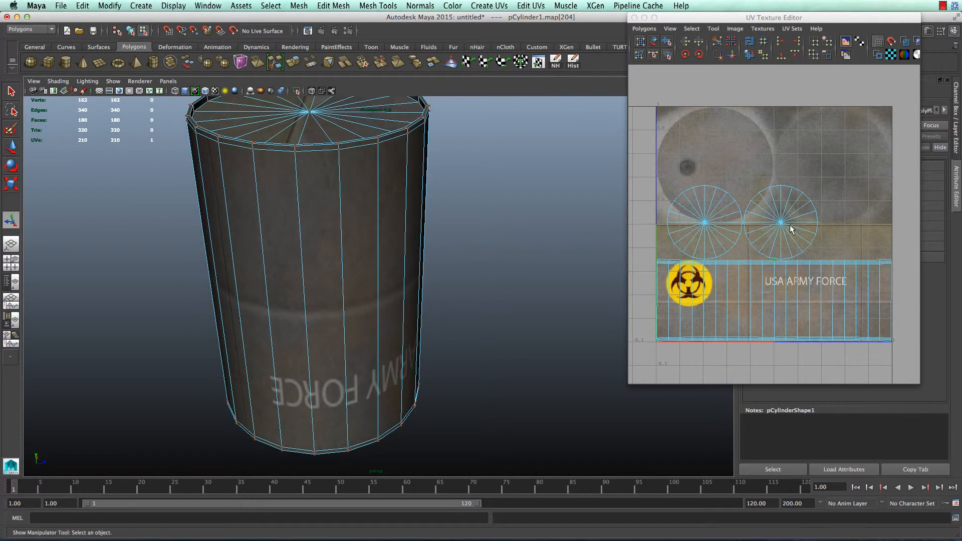
{"action": "right_click_drag", "start_coordinate": [782, 220], "coordinate": [771, 203]}
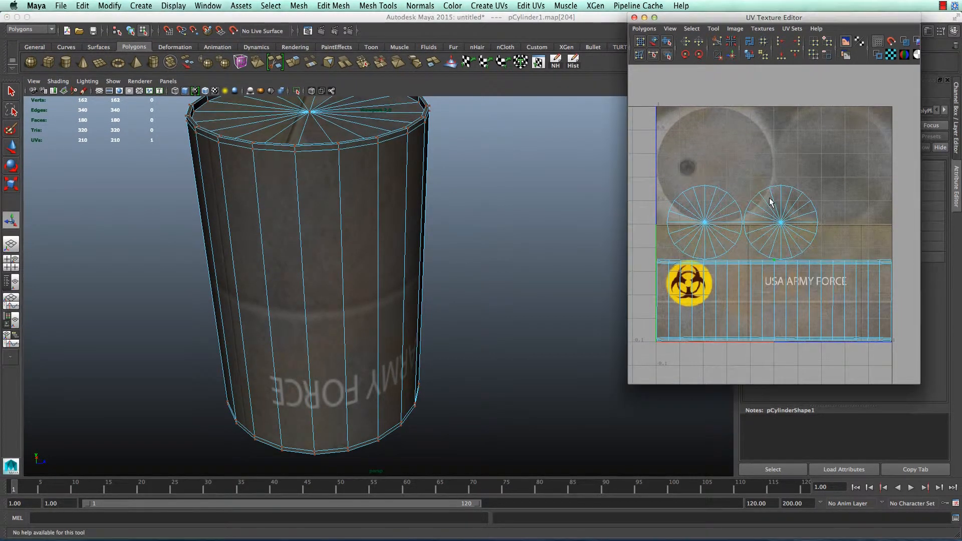
{"action": "left_click", "coordinate": [782, 223]}
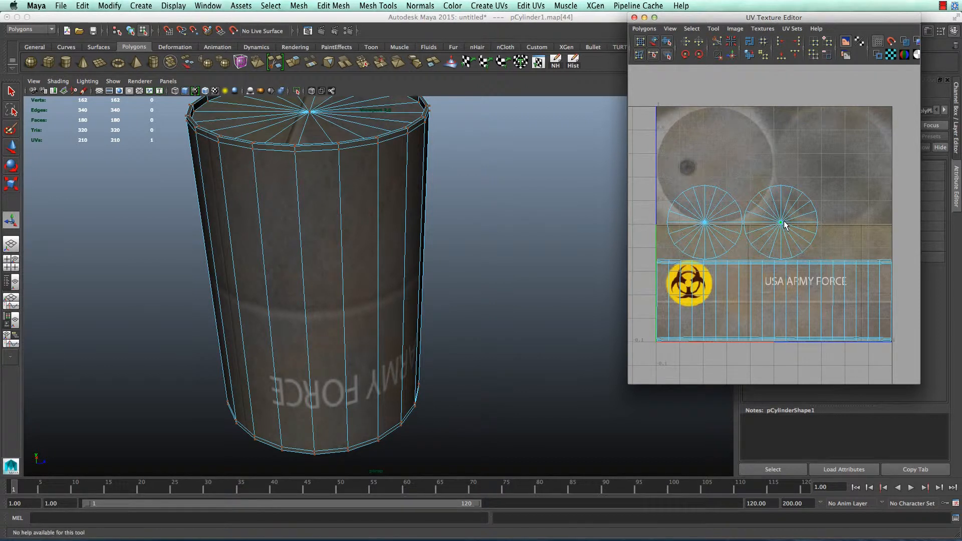
{"action": "right_click", "coordinate": [783, 224]}
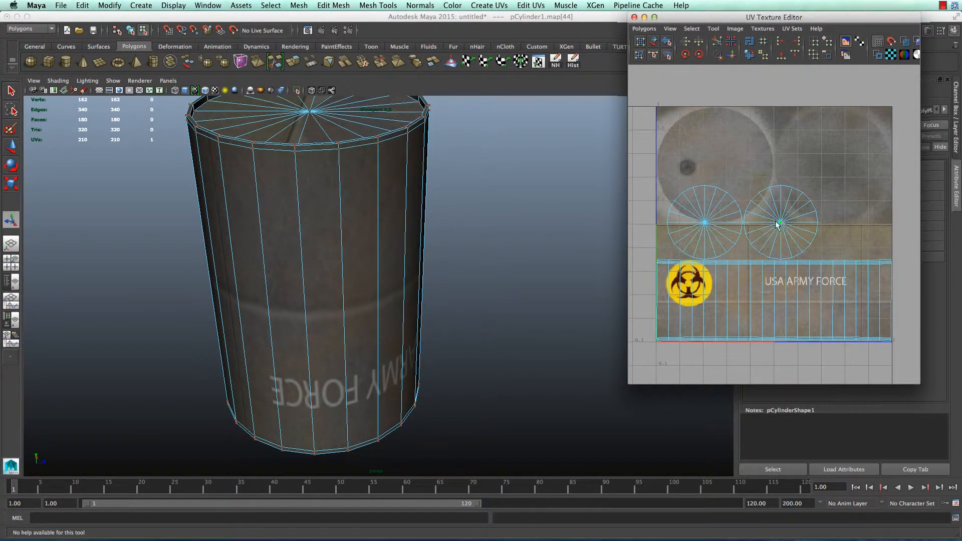
{"action": "right_click", "coordinate": [776, 224], "text": "shift"}
{"action": "left_click", "coordinate": [781, 225], "text": "shift"}
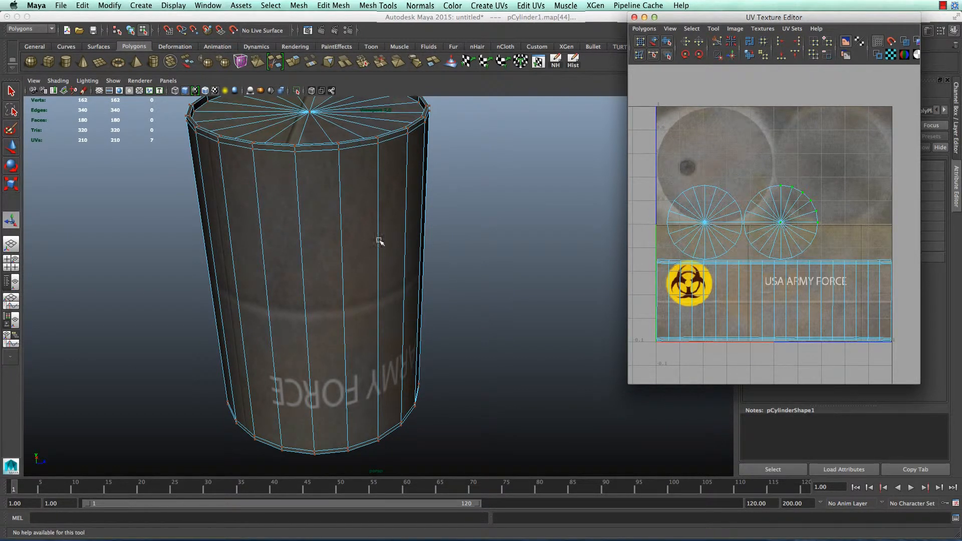
{"action": "left_click", "coordinate": [743, 218]}
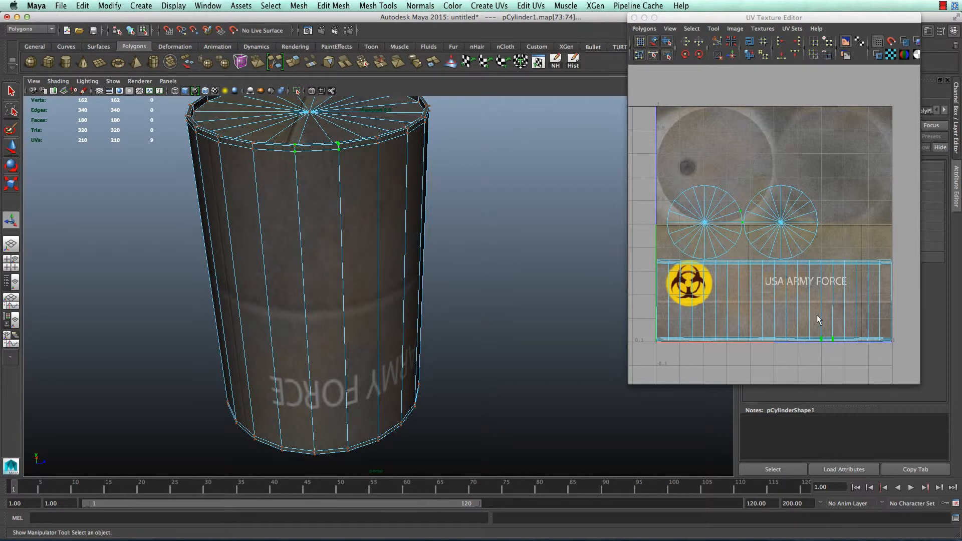
Select the side strip's bottom-edge UVs and convert them to the whole shell
{"action": "left_click", "coordinate": [858, 333]}
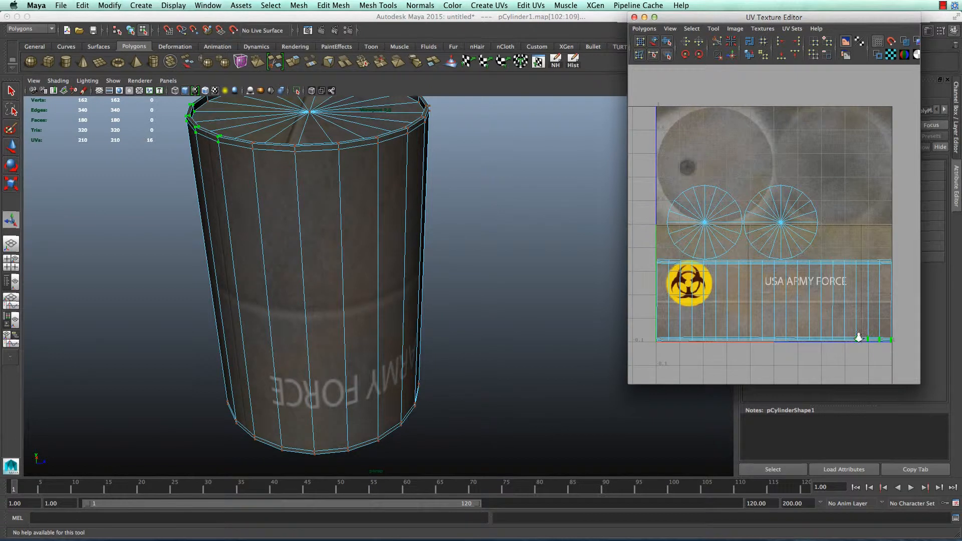
{"action": "right_click", "coordinate": [857, 336], "text": "shift"}
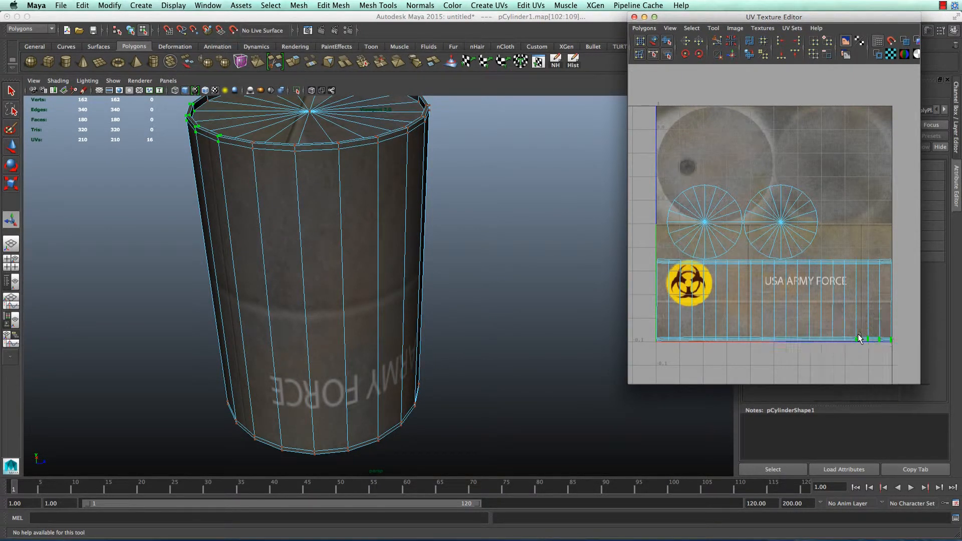
{"action": "right_click", "coordinate": [857, 334], "text": "ctrl"}
{"action": "right_click_drag", "start_coordinate": [864, 326], "coordinate": [897, 322], "text": "ctrl"}
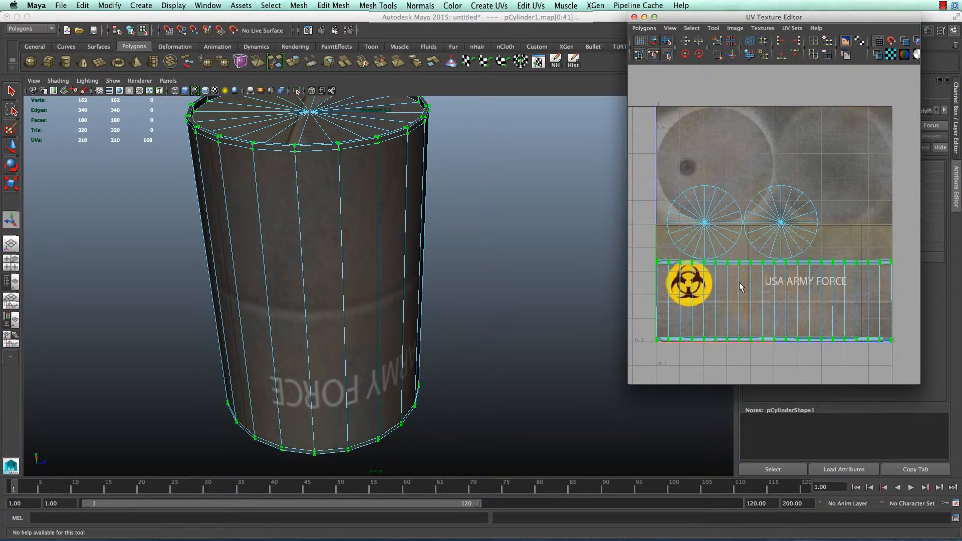
Move the side strip down and drag both cap circles onto the upper lid images
{"action": "scroll", "coordinate": [739, 282], "scroll_direction": "down", "scroll_amount": 3}
{"action": "key", "text": "w"}
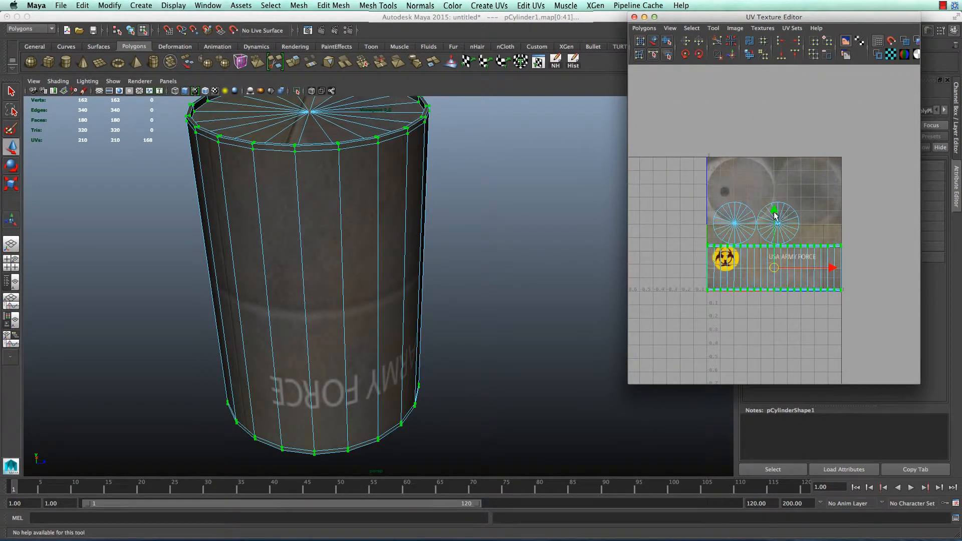
{"action": "left_click_drag", "start_coordinate": [774, 216], "coordinate": [784, 282]}
{"action": "left_click_drag", "start_coordinate": [813, 233], "coordinate": [785, 222]}
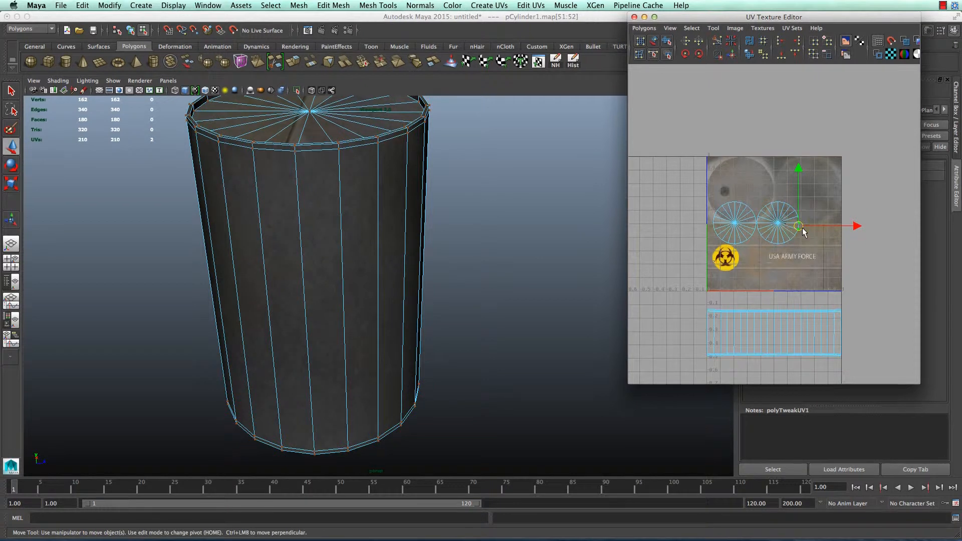
{"action": "right_click_drag", "start_coordinate": [803, 228], "coordinate": [813, 224], "text": "ctrl"}
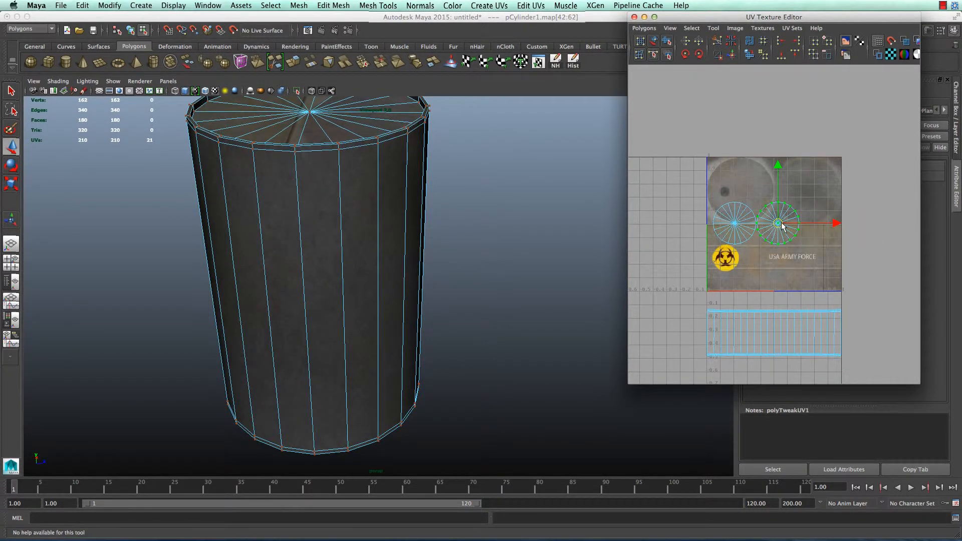
{"action": "left_click_drag", "start_coordinate": [782, 227], "coordinate": [808, 197]}
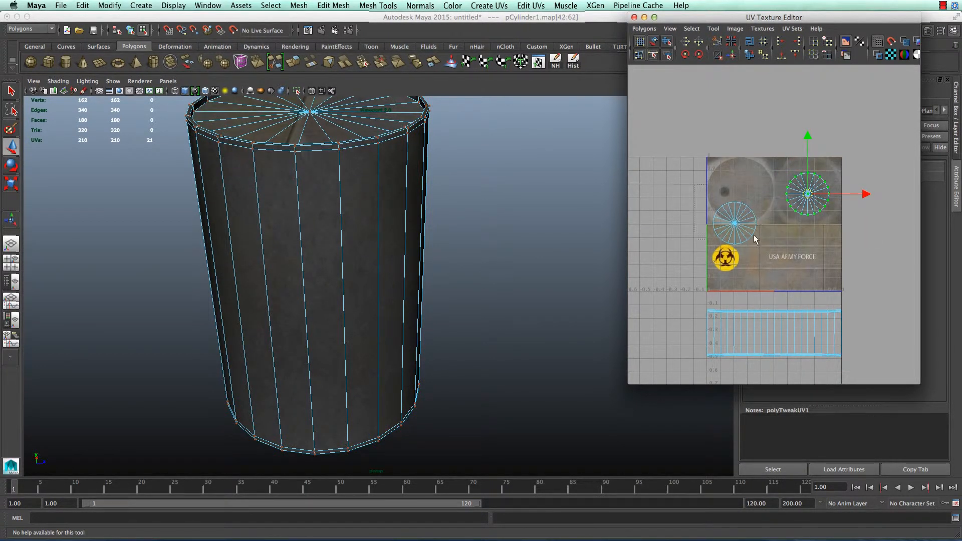
{"action": "left_click_drag", "start_coordinate": [754, 234], "coordinate": [740, 190]}
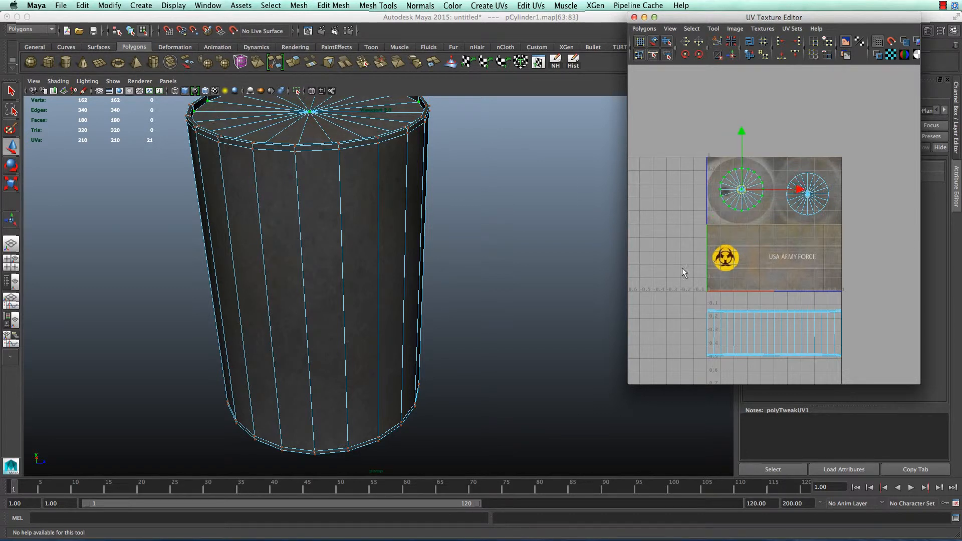
Select the side-strip shell and move it up onto the label band
{"action": "left_click_drag", "start_coordinate": [682, 273], "coordinate": [888, 374]}
{"action": "left_click_drag", "start_coordinate": [773, 280], "coordinate": [774, 205]}
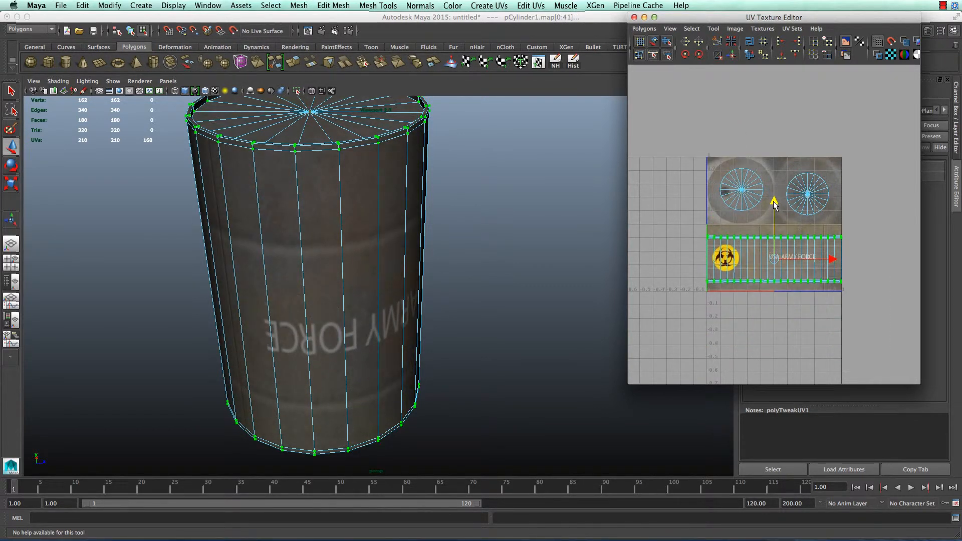
{"action": "scroll", "coordinate": [406, 275], "scroll_direction": "down", "scroll_amount": 5}
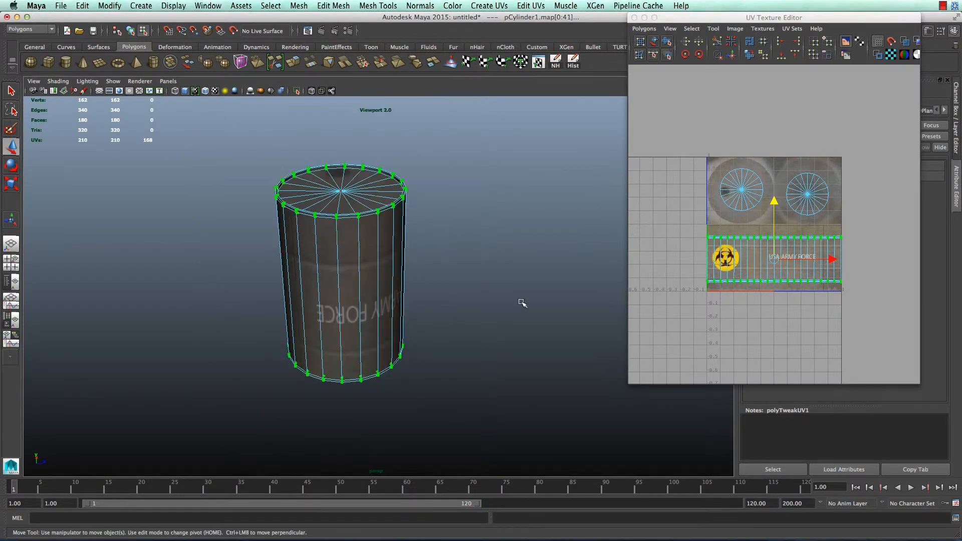
Scale the side-strip UVs vertically so the label wraps the side, then select the left cap circle
{"action": "left_click_drag", "start_coordinate": [521, 302], "coordinate": [416, 271], "text": "alt"}
{"action": "left_click", "coordinate": [886, 242]}
{"action": "key", "text": "r"}
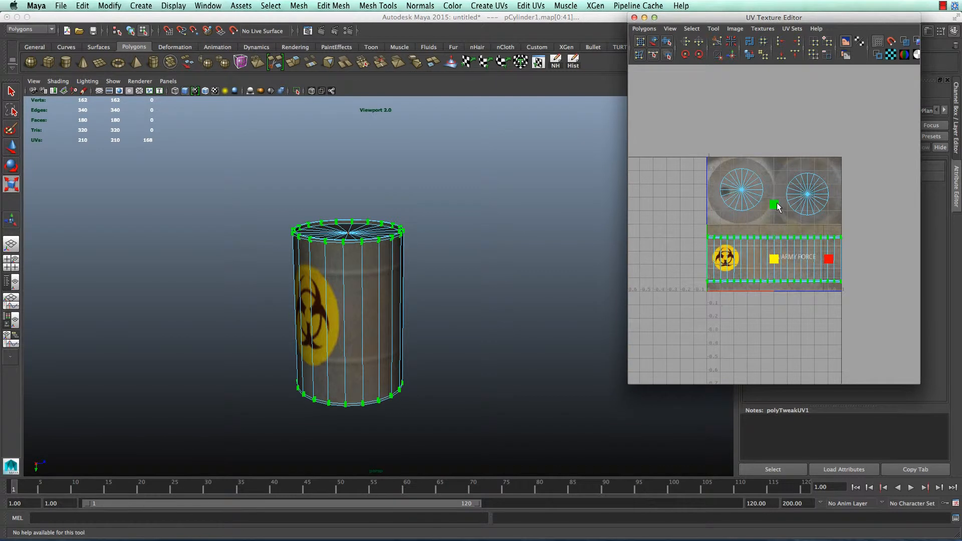
{"action": "left_click_drag", "start_coordinate": [778, 207], "coordinate": [775, 201]}
{"action": "key", "text": "w"}
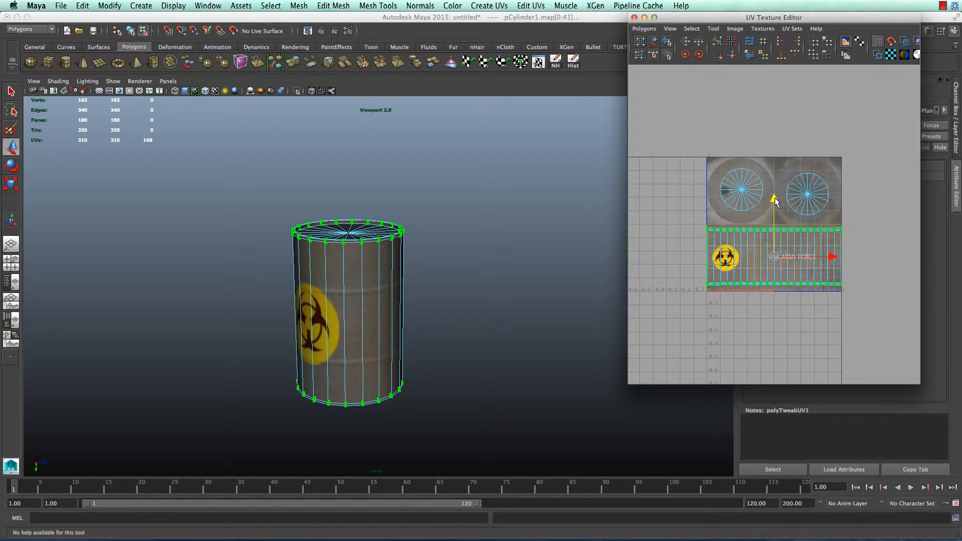
{"action": "key", "text": "e"}
{"action": "key", "text": "r"}
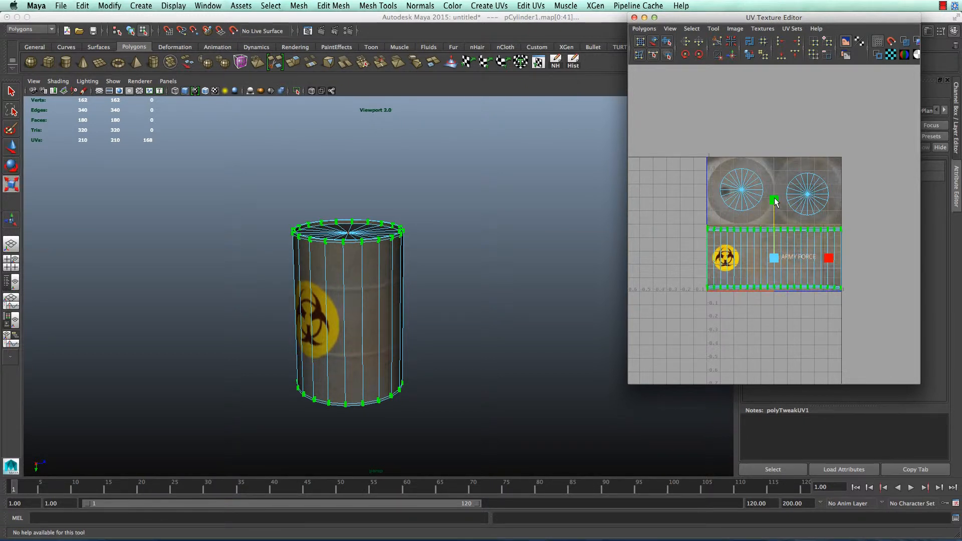
{"action": "left_click_drag", "start_coordinate": [776, 201], "coordinate": [776, 199]}
{"action": "left_click_drag", "start_coordinate": [769, 209], "coordinate": [761, 179]}
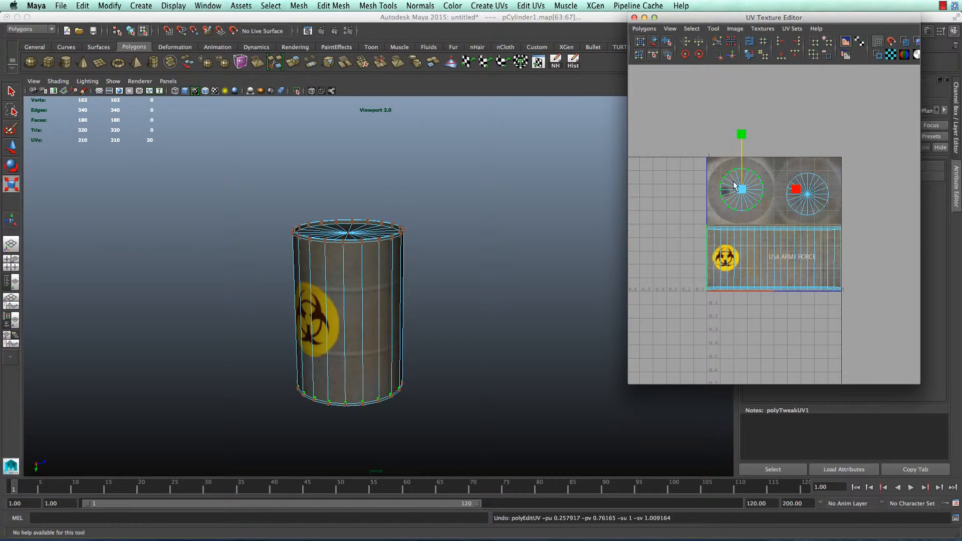
Scale up the left cap UV circle and nudge it slightly left
{"action": "left_click_drag", "start_coordinate": [693, 150], "coordinate": [722, 169]}
{"action": "left_click_drag", "start_coordinate": [777, 222], "coordinate": [777, 220]}
{"action": "left_click_drag", "start_coordinate": [742, 190], "coordinate": [761, 190]}
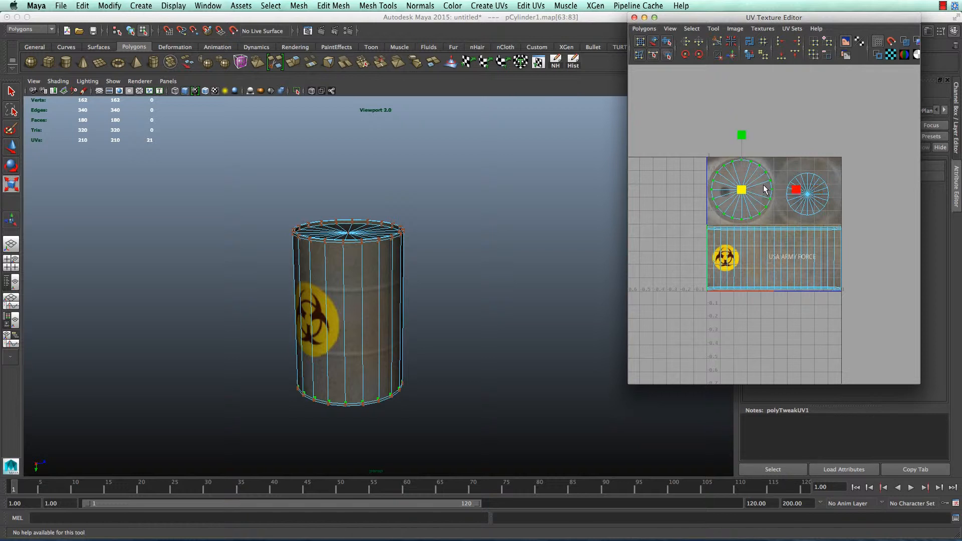
{"action": "key", "text": "w"}
{"action": "left_click_drag", "start_coordinate": [742, 191], "coordinate": [741, 191]}
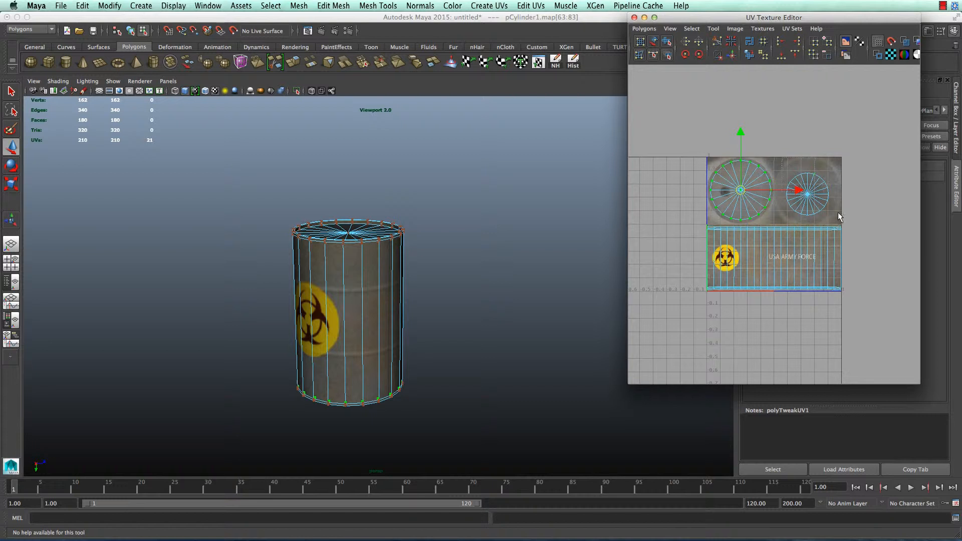
Enlarge the right cap UV circle slightly, then reselect the barrel in object mode
{"action": "left_click_drag", "start_coordinate": [838, 212], "coordinate": [809, 192]}
{"action": "key", "text": "r"}
{"action": "key", "text": "w"}
{"action": "key", "text": "e"}
{"action": "key", "text": "r"}
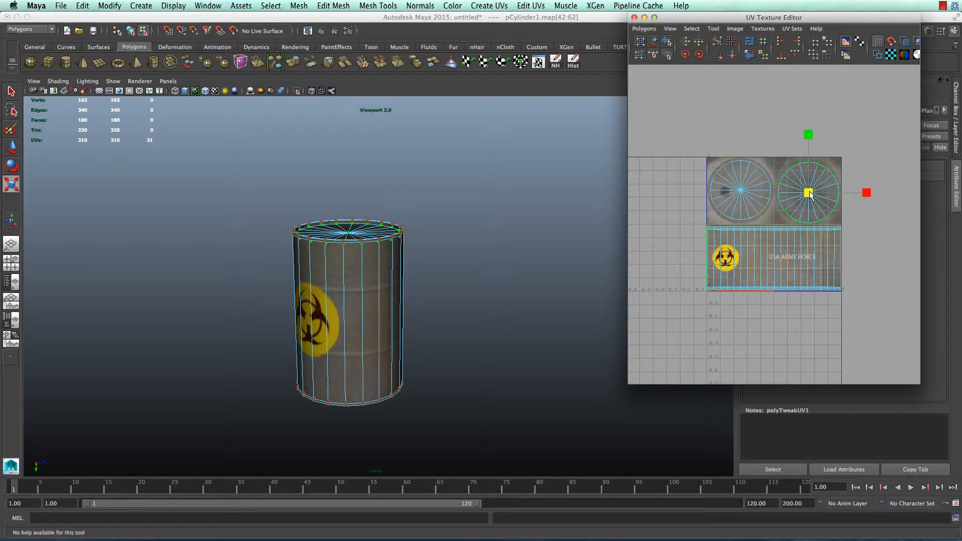
{"action": "left_click", "coordinate": [470, 224]}
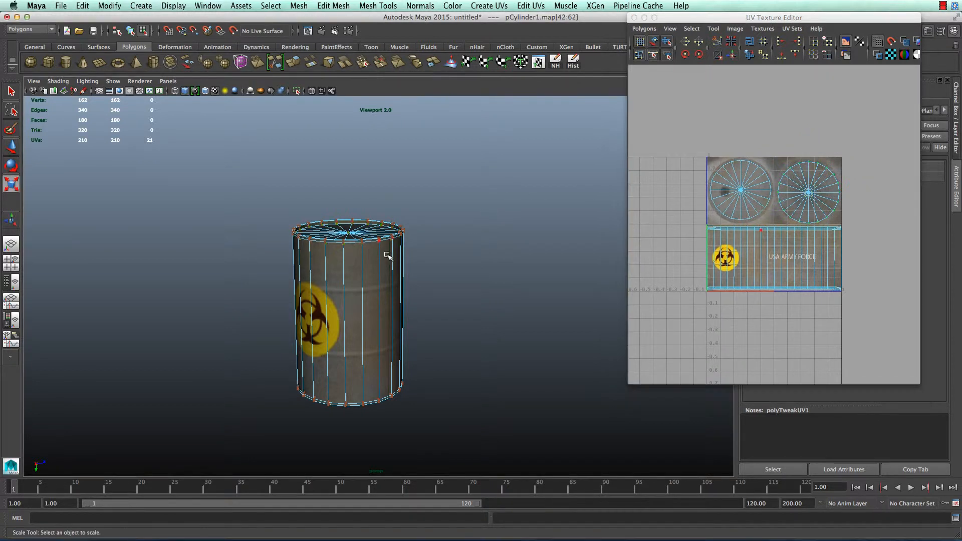
{"action": "right_click_drag", "start_coordinate": [372, 262], "coordinate": [407, 247]}
{"action": "left_click_drag", "start_coordinate": [367, 298], "coordinate": [401, 295], "text": "alt"}
{"action": "left_click", "coordinate": [361, 332]}
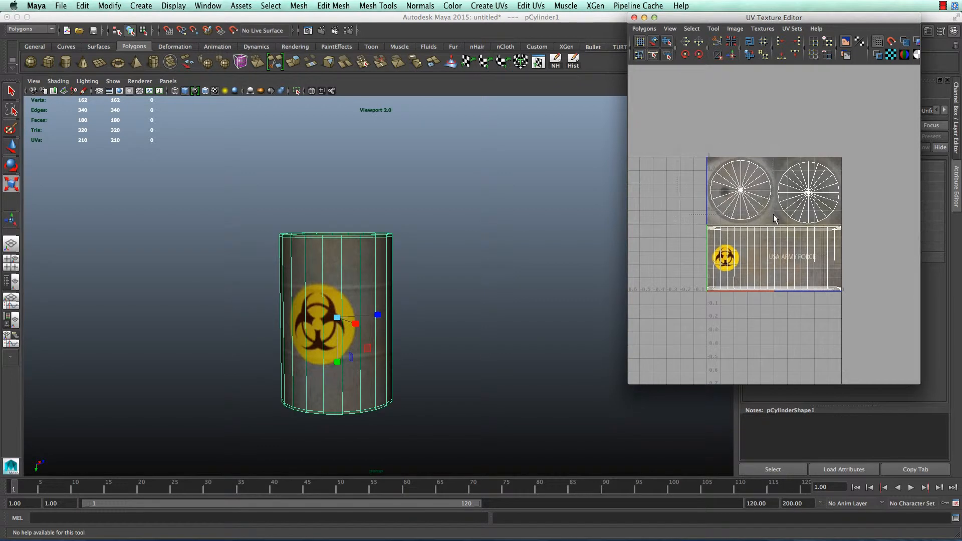
Reposition both cap UV circles, placing one back on the right-hand lid image
{"action": "right_click_drag", "start_coordinate": [732, 216], "coordinate": [697, 197]}
{"action": "left_click_drag", "start_coordinate": [682, 143], "coordinate": [771, 221]}
{"action": "key", "text": "w"}
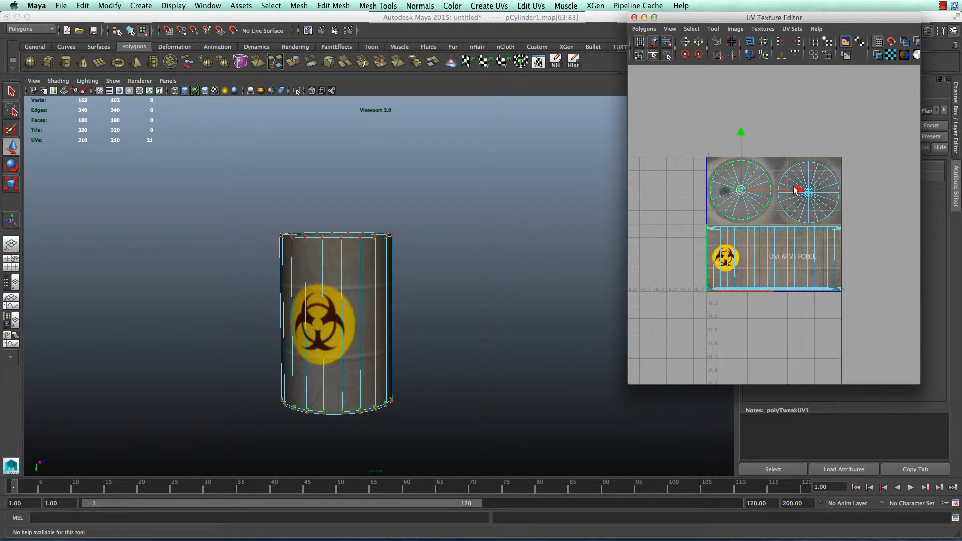
{"action": "left_click_drag", "start_coordinate": [798, 189], "coordinate": [923, 203]}
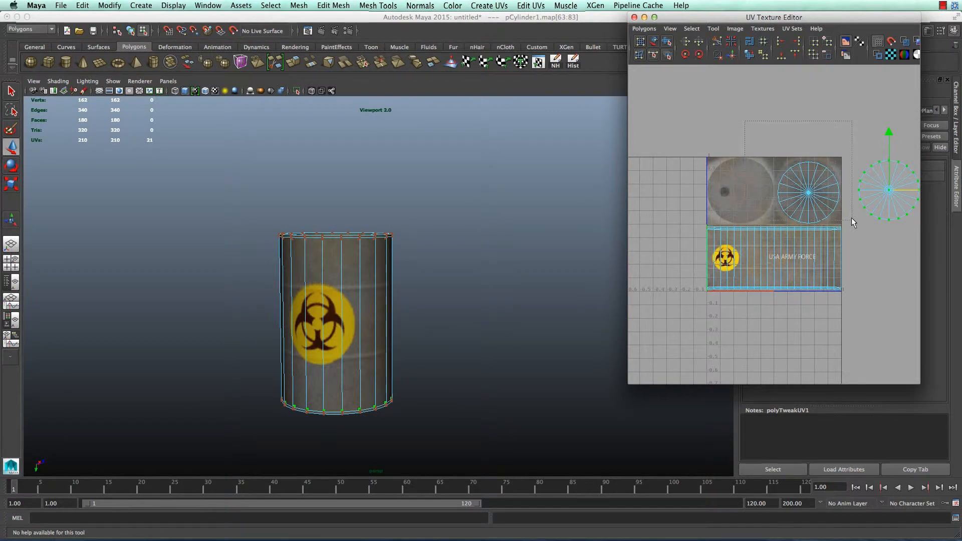
{"action": "left_click_drag", "start_coordinate": [852, 220], "coordinate": [799, 194]}
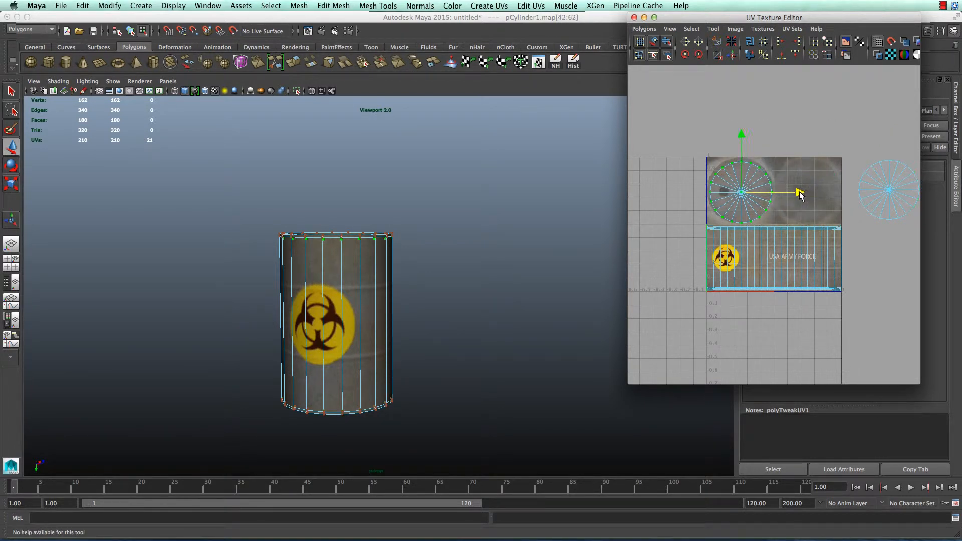
{"action": "left_click_drag", "start_coordinate": [740, 136], "coordinate": [740, 136]}
{"action": "left_click_drag", "start_coordinate": [799, 191], "coordinate": [800, 193]}
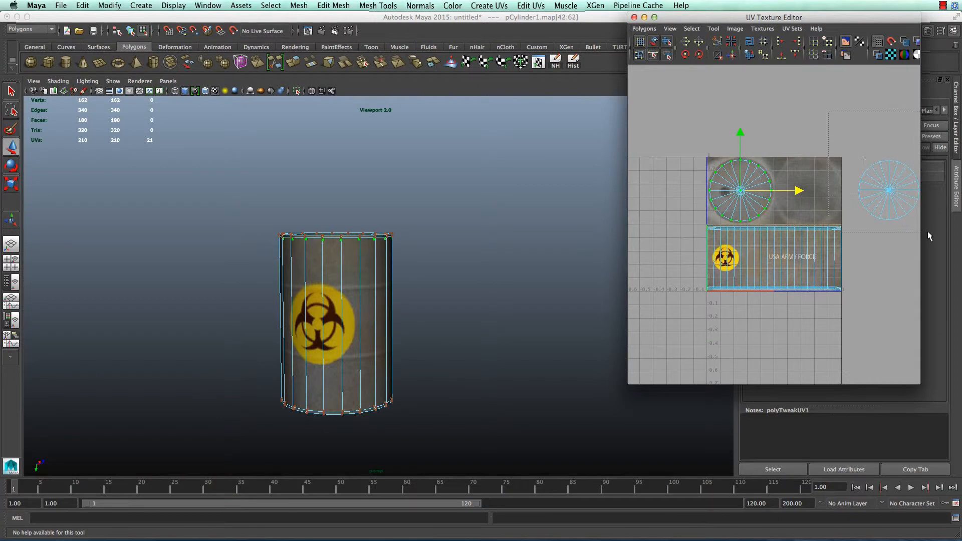
{"action": "left_click_drag", "start_coordinate": [928, 230], "coordinate": [852, 152]}
{"action": "left_click_drag", "start_coordinate": [920, 194], "coordinate": [838, 200]}
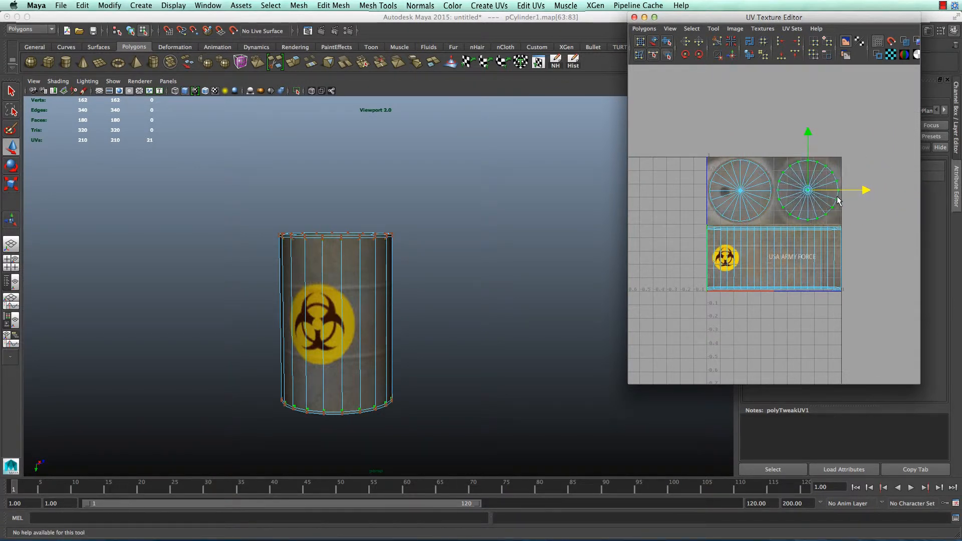
{"action": "left_click_drag", "start_coordinate": [484, 275], "coordinate": [446, 348], "text": "alt"}
{"action": "right_click_drag", "start_coordinate": [371, 276], "coordinate": [451, 281]}
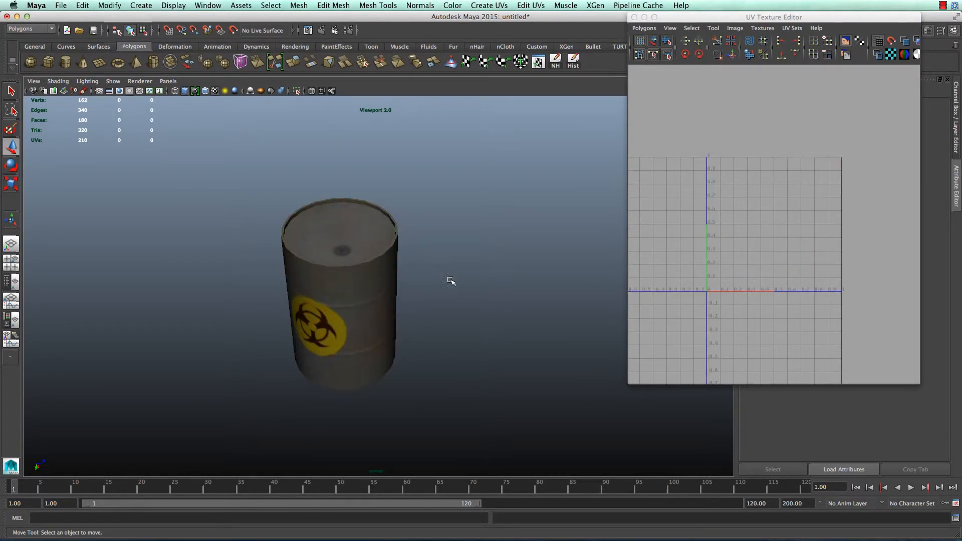
Close the UV Texture Editor and orbit the selected barrel to check its biohazard label
{"action": "left_click", "coordinate": [635, 18]}
{"action": "scroll", "coordinate": [300, 318], "scroll_direction": "up", "scroll_amount": 10}
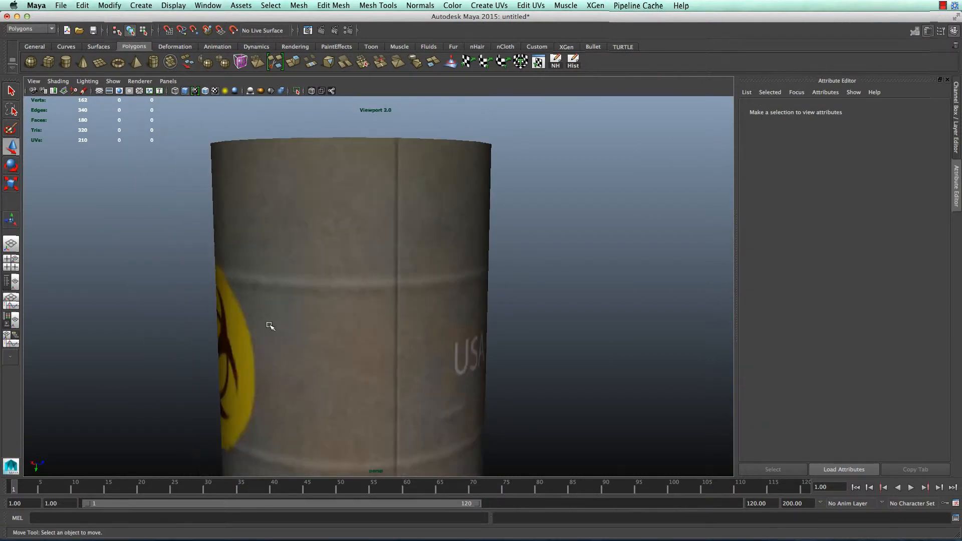
{"action": "left_click", "coordinate": [366, 280]}
{"action": "scroll", "coordinate": [458, 320], "scroll_direction": "down", "scroll_amount": 6}
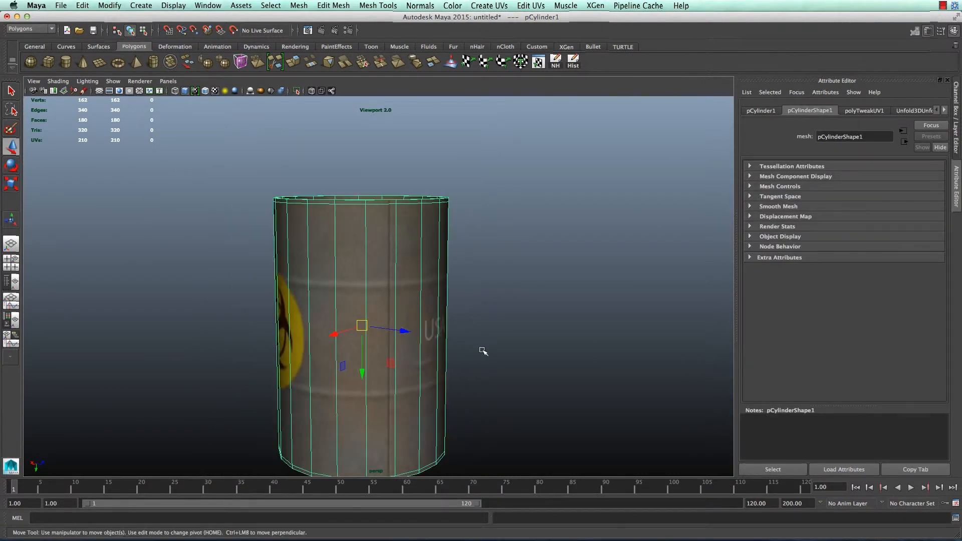
{"action": "left_click_drag", "start_coordinate": [538, 321], "coordinate": [555, 351], "text": "alt"}
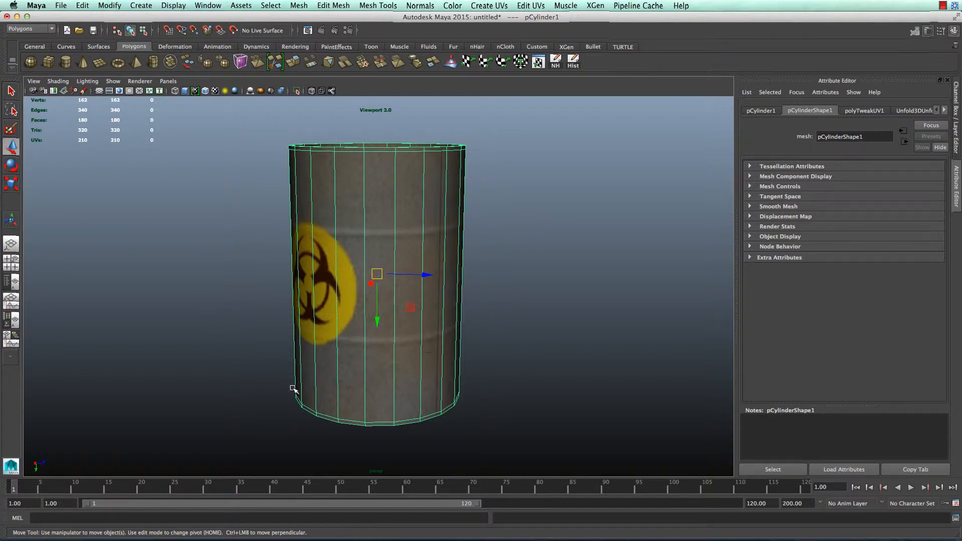
{"action": "left_click_drag", "start_coordinate": [449, 367], "coordinate": [426, 300], "text": "alt"}
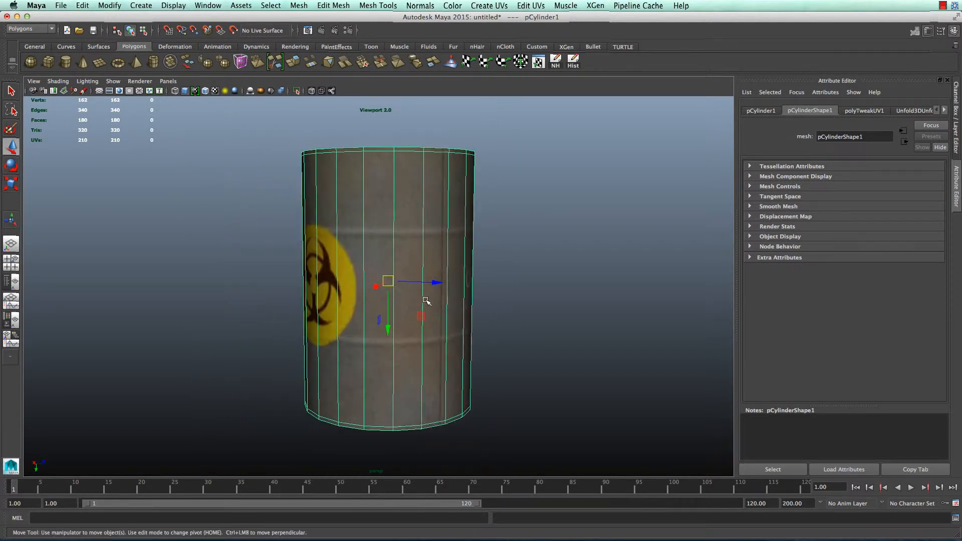
{"action": "left_click", "coordinate": [420, 5]}
Use the Insert Edge Loop Tool to add three loops near the barrel's lower ridge
{"action": "mouse_move", "coordinate": [394, 4]}
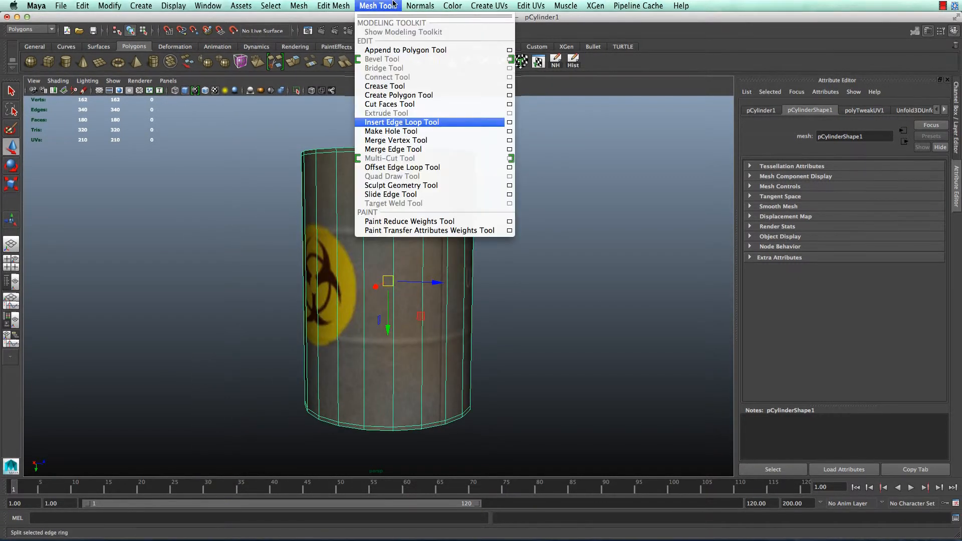
{"action": "left_click", "coordinate": [401, 125]}
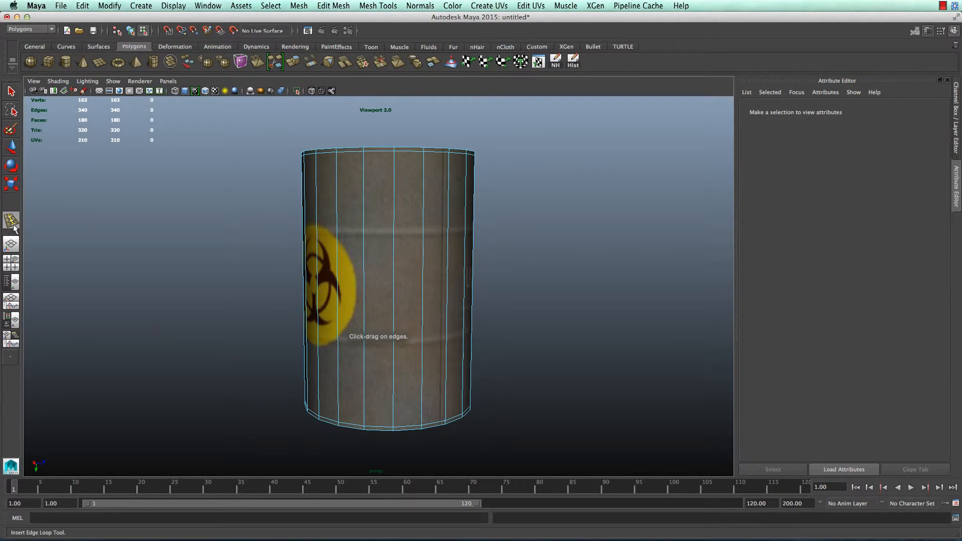
{"action": "double_click", "coordinate": [12, 222]}
{"action": "left_click", "coordinate": [176, 82]}
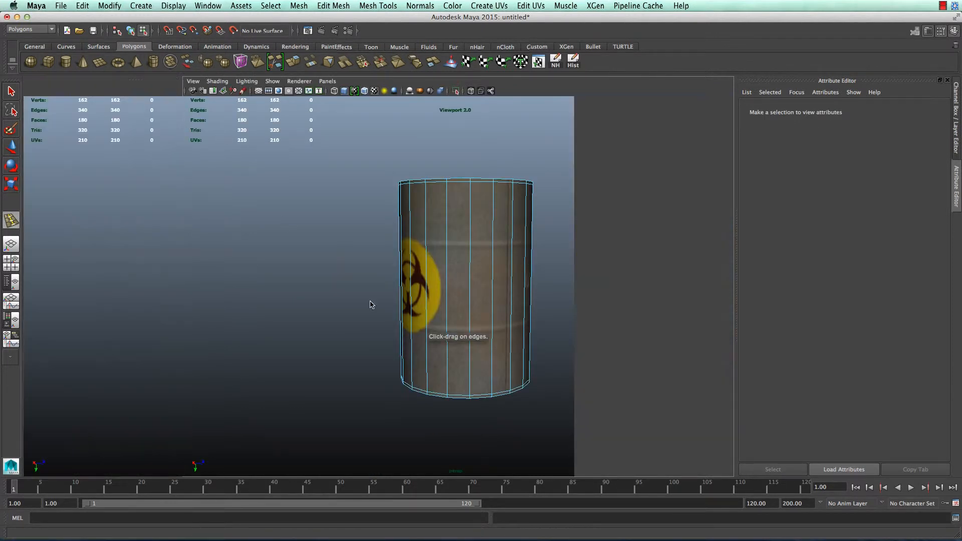
{"action": "left_click_drag", "start_coordinate": [423, 344], "coordinate": [429, 343]}
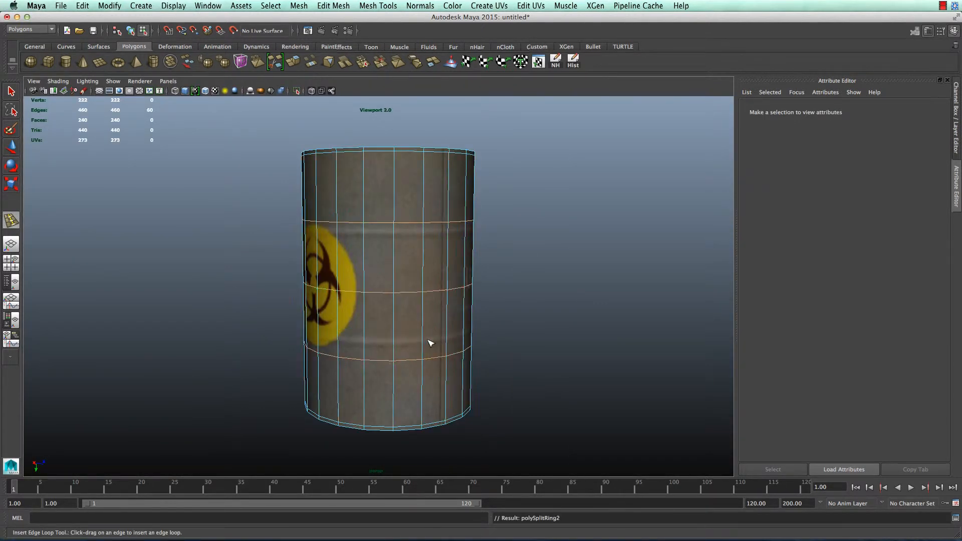
Insert further edge loops at the upper and lower ridges, up to polySplitRing7
{"action": "double_click", "coordinate": [11, 221]}
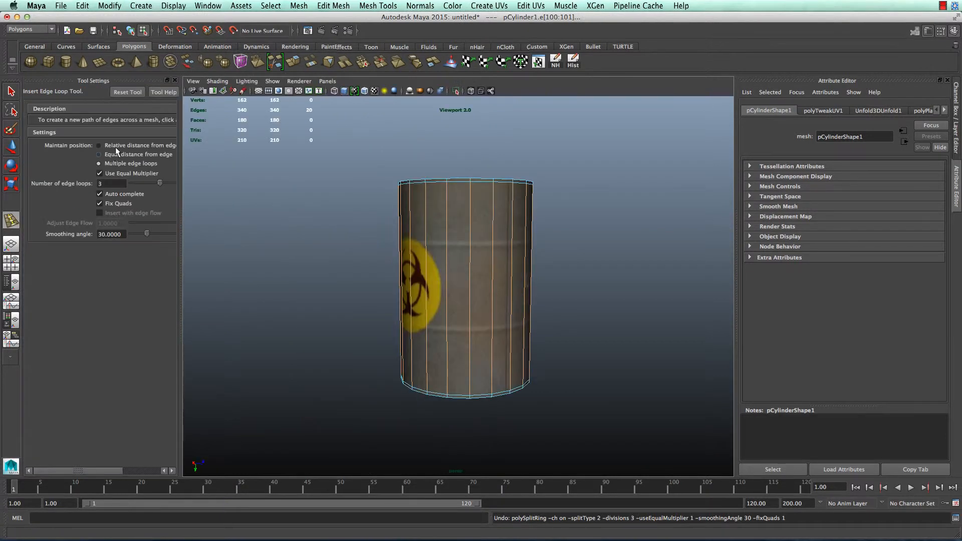
{"action": "left_click", "coordinate": [175, 80]}
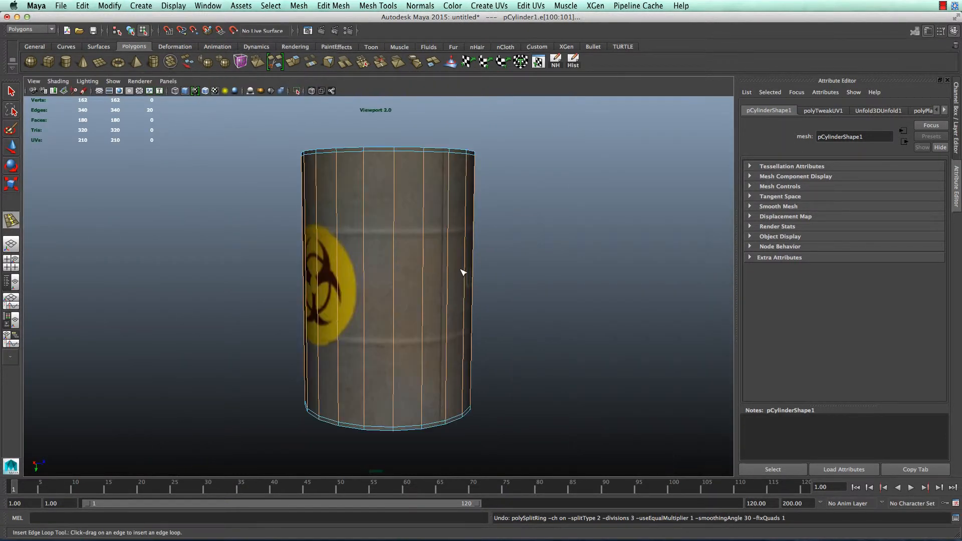
{"action": "left_click_drag", "start_coordinate": [426, 235], "coordinate": [429, 233]}
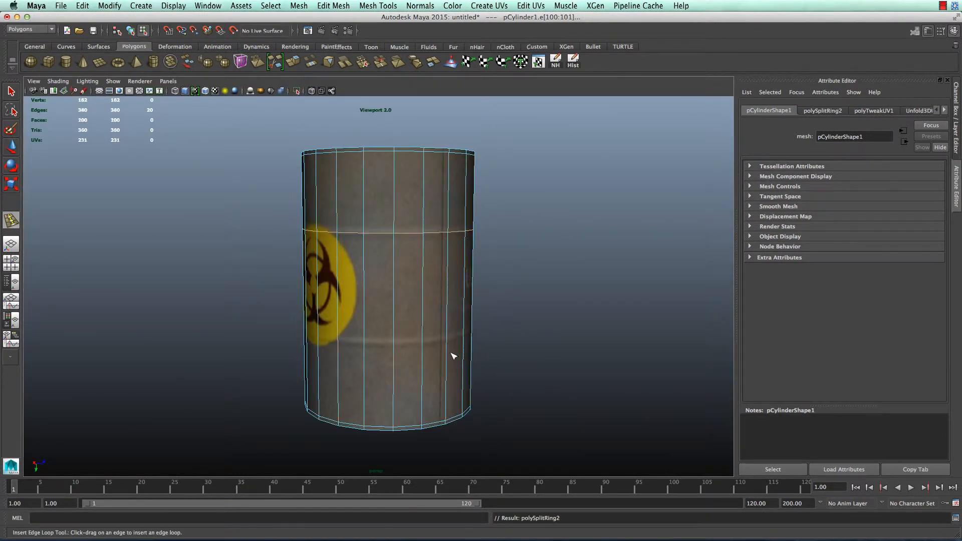
{"action": "left_click_drag", "start_coordinate": [425, 346], "coordinate": [422, 344]}
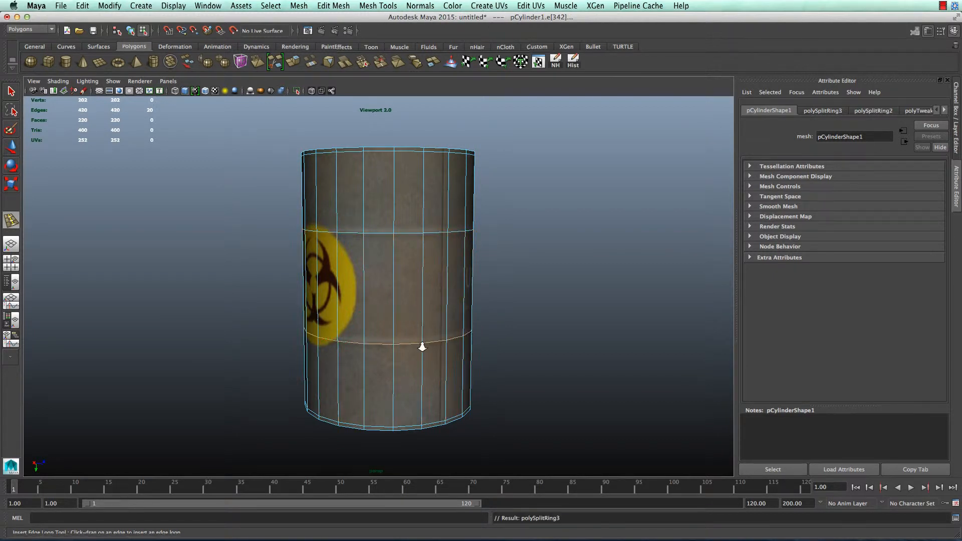
{"action": "scroll", "coordinate": [430, 350], "scroll_direction": "up", "scroll_amount": 5}
{"action": "scroll", "coordinate": [501, 390], "scroll_direction": "up", "scroll_amount": 2}
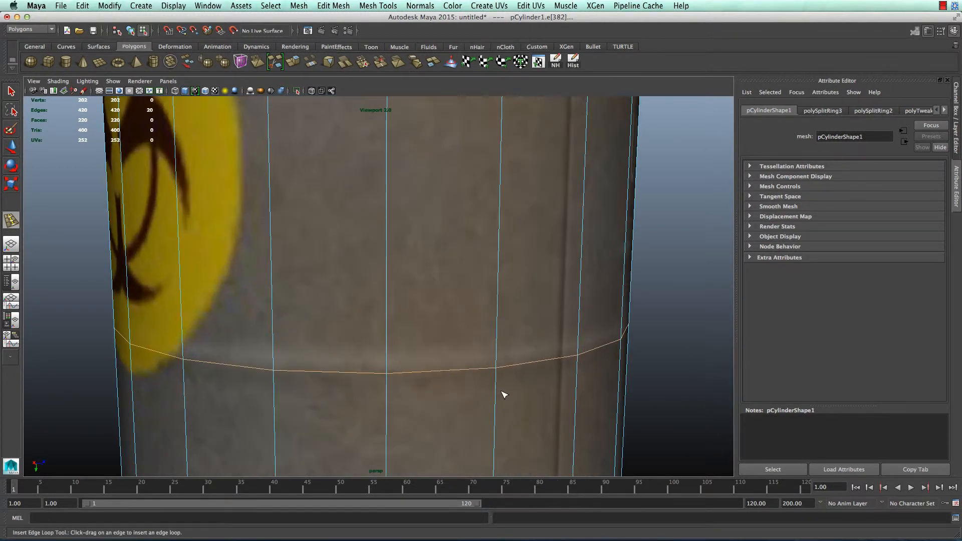
{"action": "left_click_drag", "start_coordinate": [497, 381], "coordinate": [497, 361]}
{"action": "middle_click_drag", "start_coordinate": [565, 167], "coordinate": [551, 390], "text": "alt"}
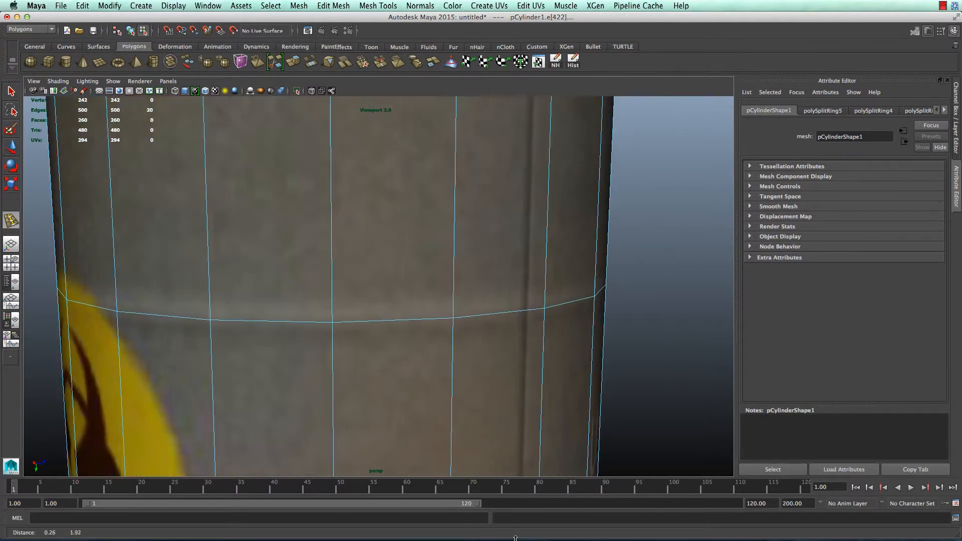
{"action": "left_click_drag", "start_coordinate": [457, 305], "coordinate": [456, 338]}
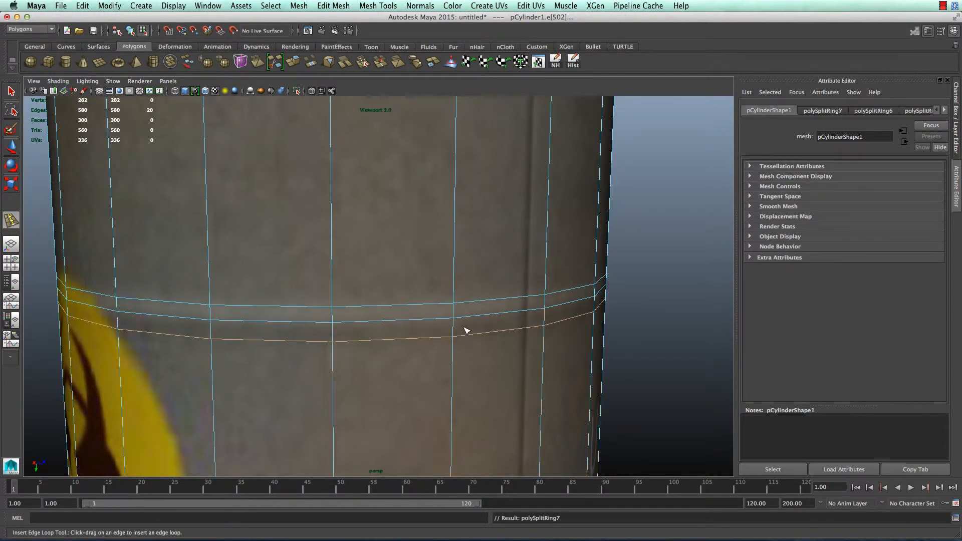
Scale the upper ridge's middle edge loop outward into a raised ring
{"action": "key", "text": "w"}
{"action": "double_click", "coordinate": [446, 318]}
{"action": "key", "text": "r"}
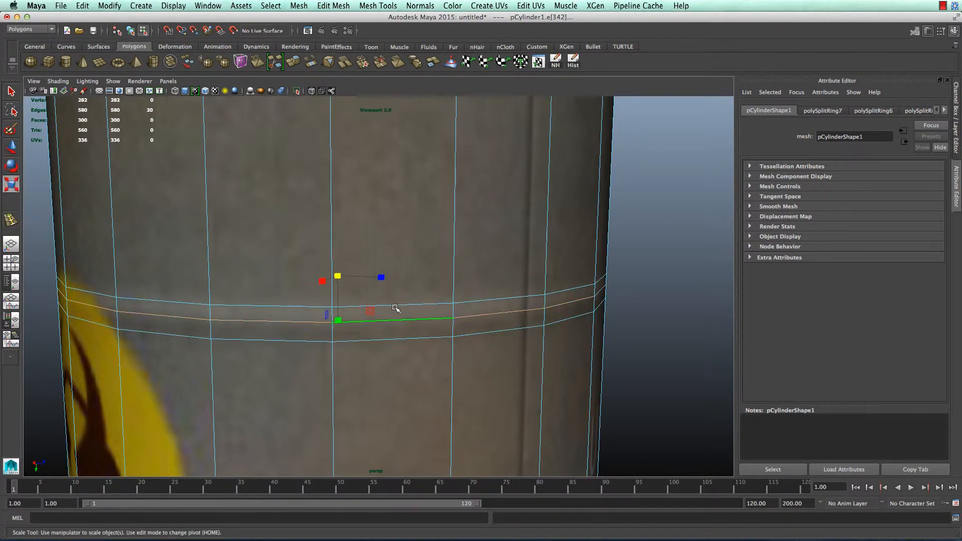
{"action": "left_click_drag", "start_coordinate": [338, 275], "coordinate": [348, 285]}
Scale the lower ridge's middle edge loop outward, then deselect and view the whole barrel
{"action": "scroll", "coordinate": [441, 344], "scroll_direction": "down", "scroll_amount": 5}
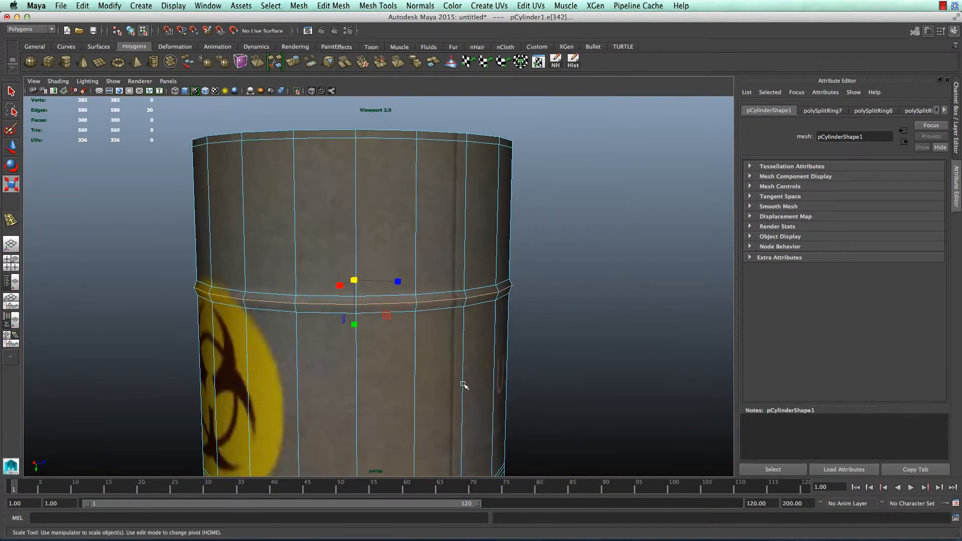
{"action": "middle_click_drag", "start_coordinate": [461, 350], "coordinate": [461, 229], "text": "alt"}
{"action": "double_click", "coordinate": [433, 371]}
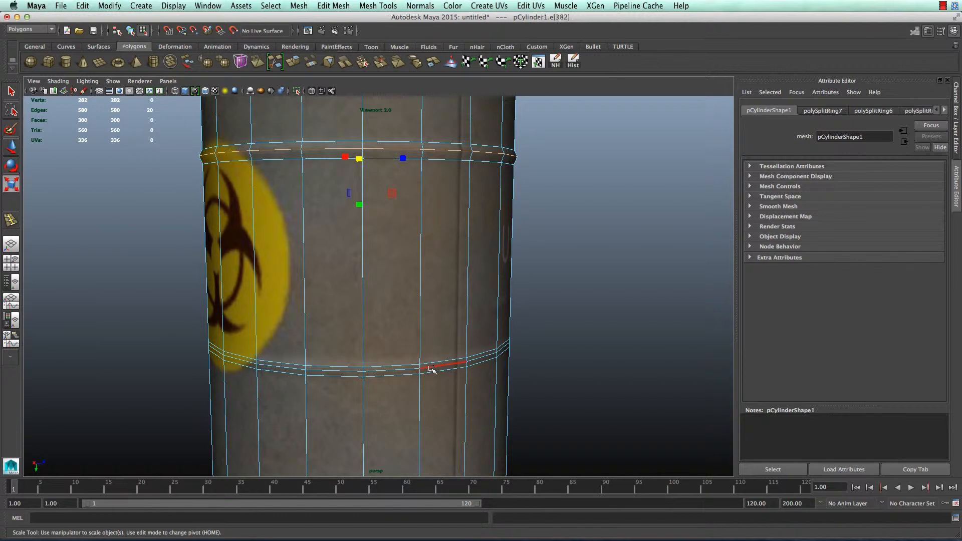
{"action": "left_click_drag", "start_coordinate": [361, 335], "coordinate": [367, 337]}
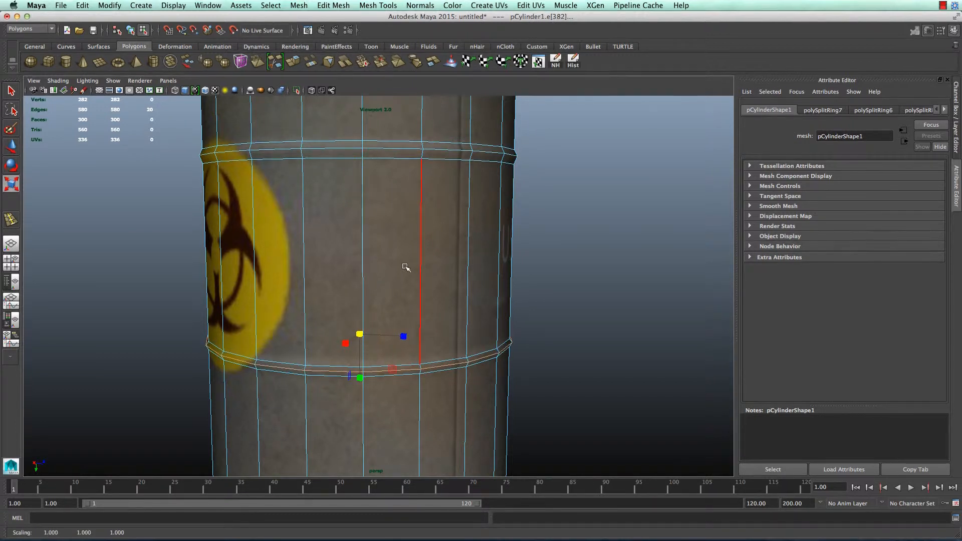
{"action": "left_click", "coordinate": [537, 294]}
{"action": "scroll", "coordinate": [551, 311], "scroll_direction": "down", "scroll_amount": 4}
{"action": "left_click_drag", "start_coordinate": [551, 311], "coordinate": [482, 343], "text": "alt"}
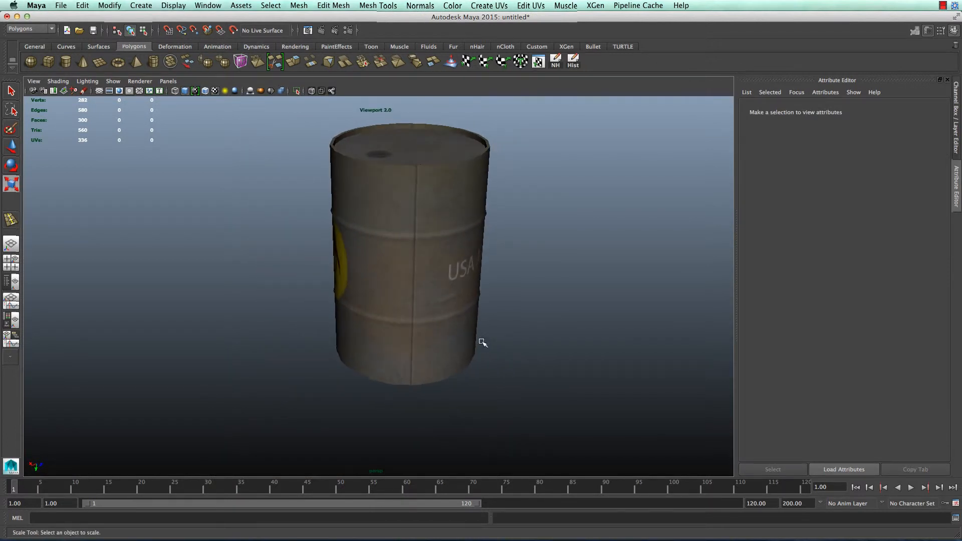
Select and frame the barrel, then delete its construction history with NH
{"action": "left_click_drag", "start_coordinate": [320, 222], "coordinate": [440, 272], "text": "alt"}
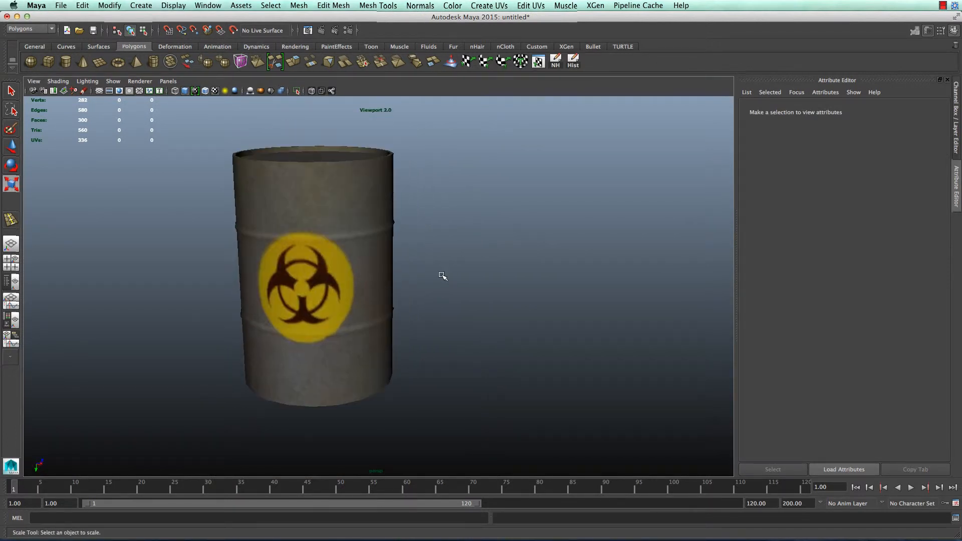
{"action": "middle_click_drag", "start_coordinate": [440, 272], "coordinate": [457, 340], "text": "alt"}
{"action": "left_click_drag", "start_coordinate": [457, 339], "coordinate": [386, 323], "text": "alt"}
{"action": "left_click", "coordinate": [386, 322]}
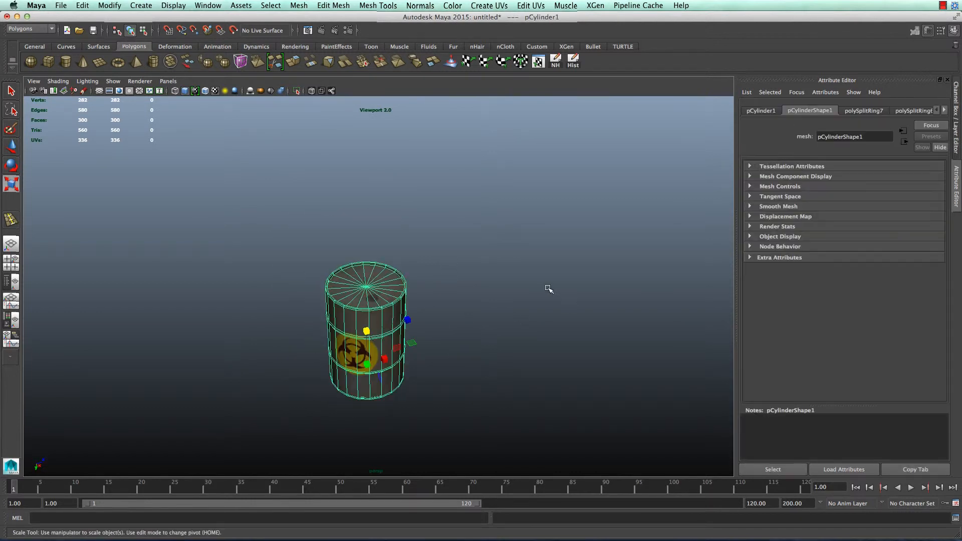
{"action": "scroll", "coordinate": [392, 323], "scroll_direction": "up", "scroll_amount": 5}
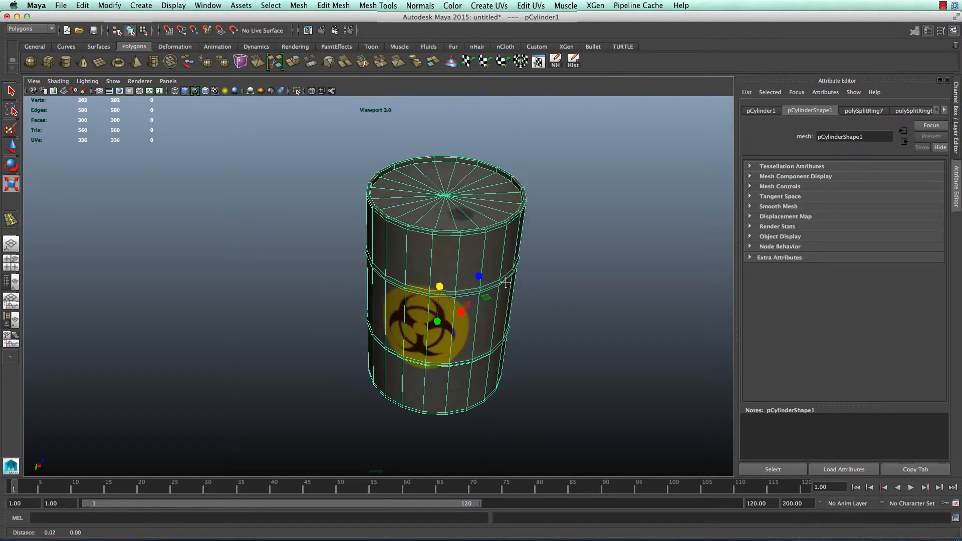
{"action": "key", "text": "f"}
{"action": "left_click", "coordinate": [559, 64]}
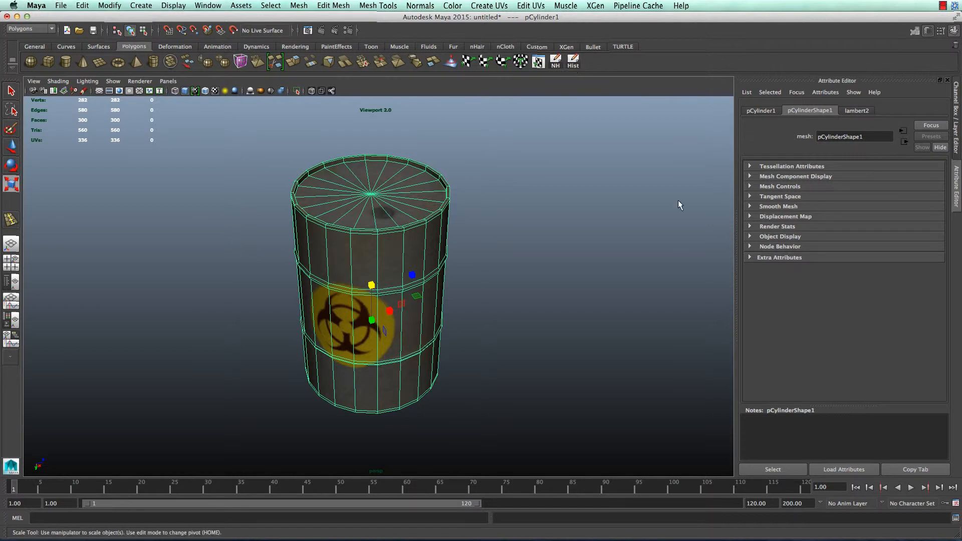
Connect a new File texture to lambert2's Bump Mapping, creating bump2d1
{"action": "left_click", "coordinate": [928, 31]}
{"action": "left_click", "coordinate": [954, 31]}
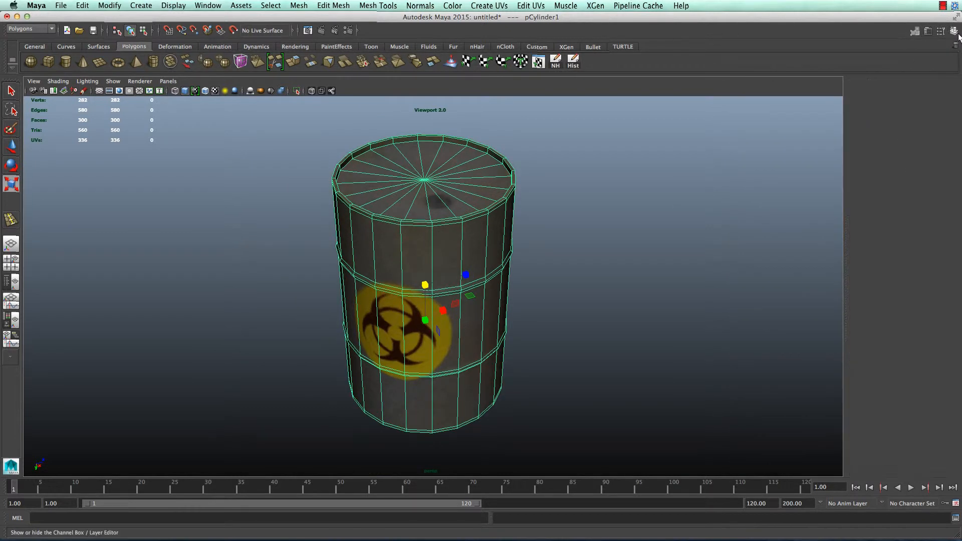
{"action": "right_click_drag", "start_coordinate": [491, 239], "coordinate": [502, 424]}
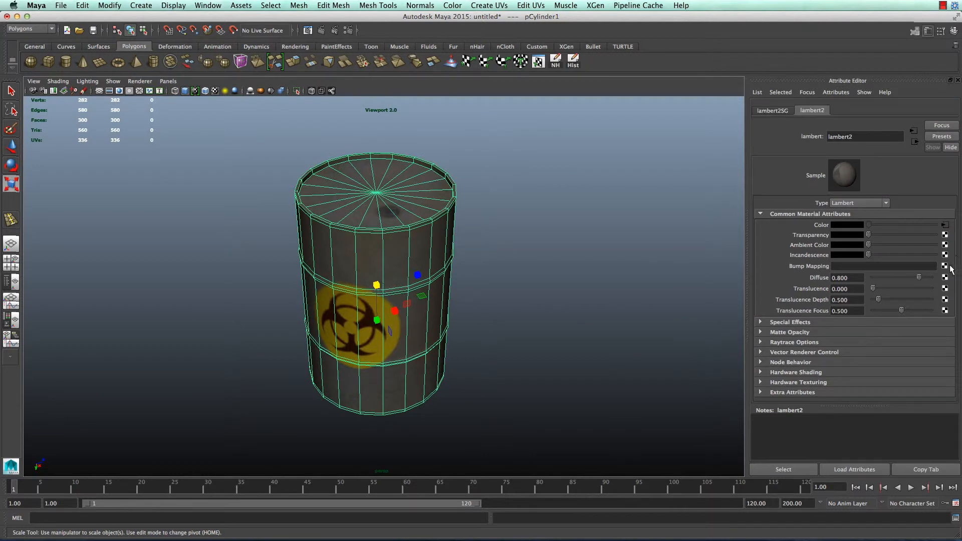
{"action": "left_click", "coordinate": [945, 266]}
{"action": "left_click", "coordinate": [401, 247]}
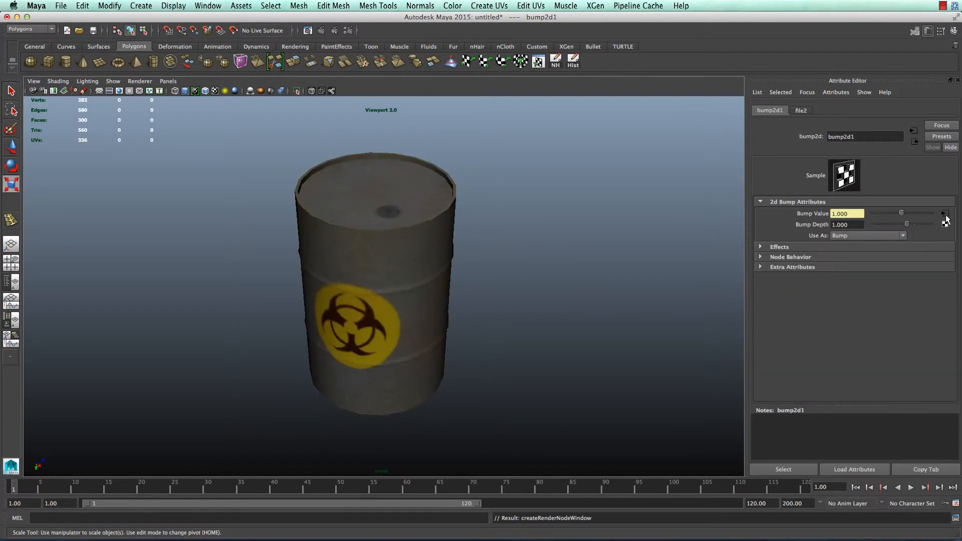
Load UVdemoBarrel1_Normal.tga as the bump file texture's image
{"action": "left_click", "coordinate": [942, 253]}
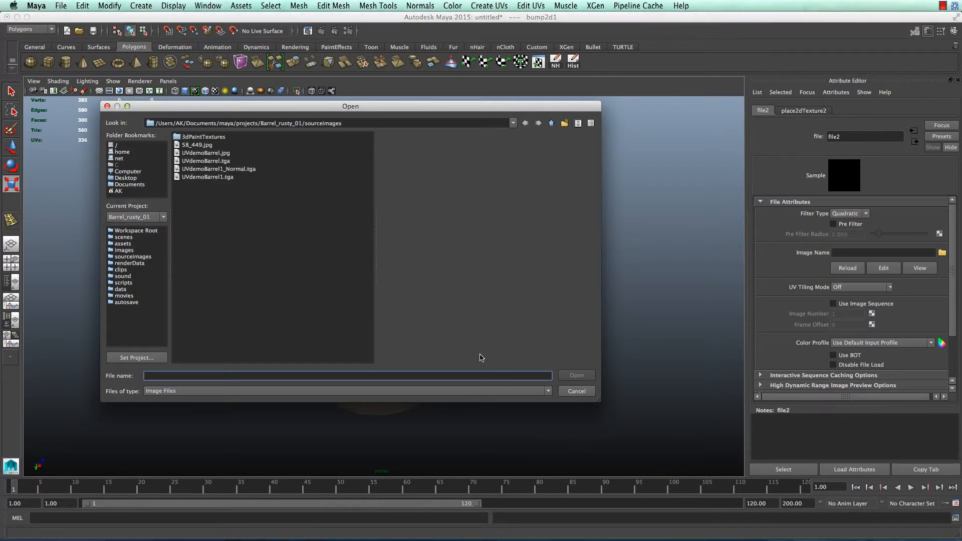
{"action": "left_click", "coordinate": [250, 170]}
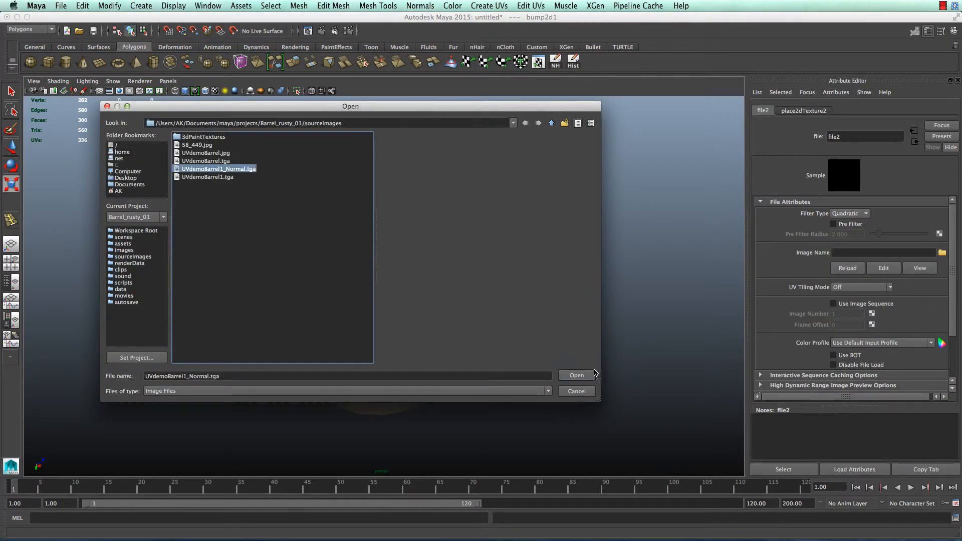
{"action": "left_click", "coordinate": [577, 375]}
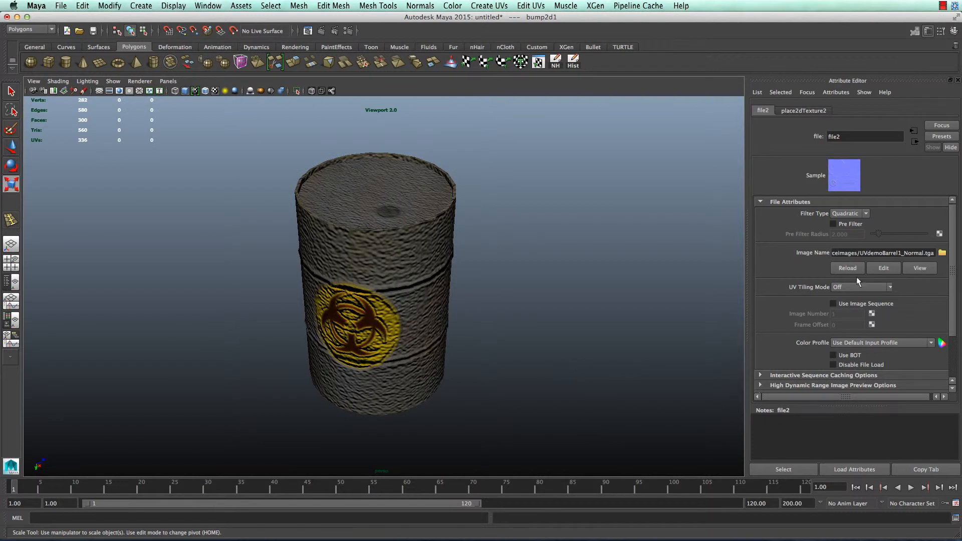
Lower bump2d1's Bump Depth to 0.130 and inspect the bumped barrel
{"action": "left_click", "coordinate": [920, 142]}
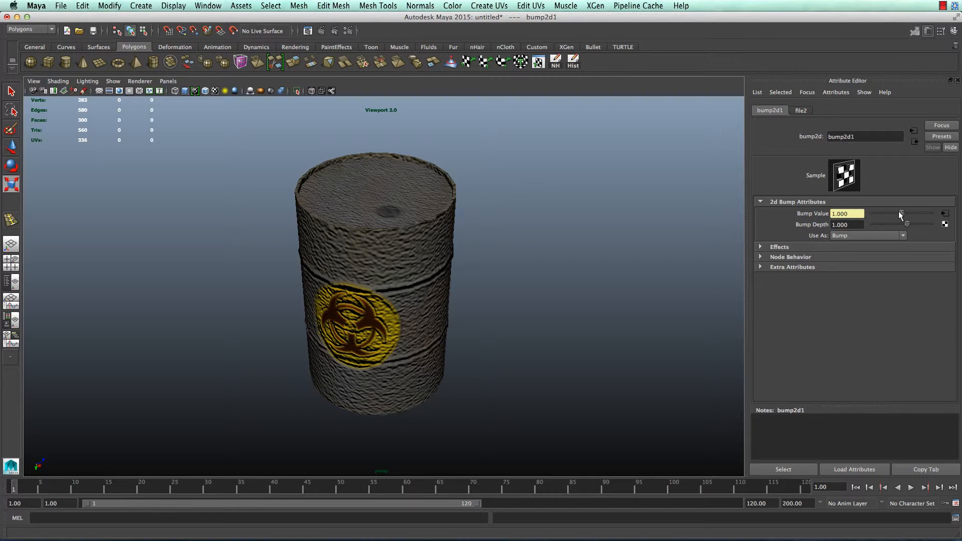
{"action": "left_click_drag", "start_coordinate": [907, 224], "coordinate": [911, 225]}
{"action": "left_click_drag", "start_coordinate": [903, 223], "coordinate": [902, 223]}
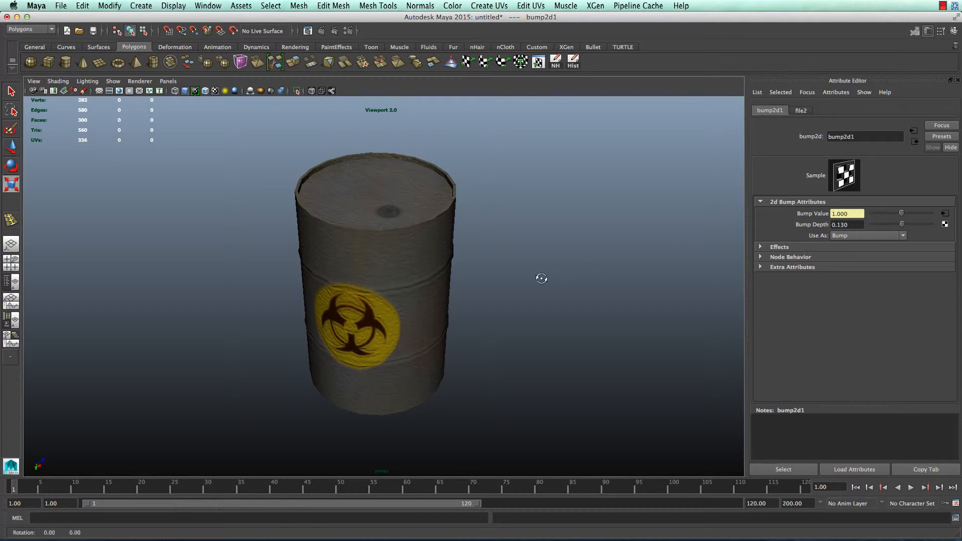
{"action": "left_click_drag", "start_coordinate": [541, 277], "coordinate": [501, 293], "text": "alt"}
{"action": "scroll", "coordinate": [562, 275], "scroll_direction": "down", "scroll_amount": 5}
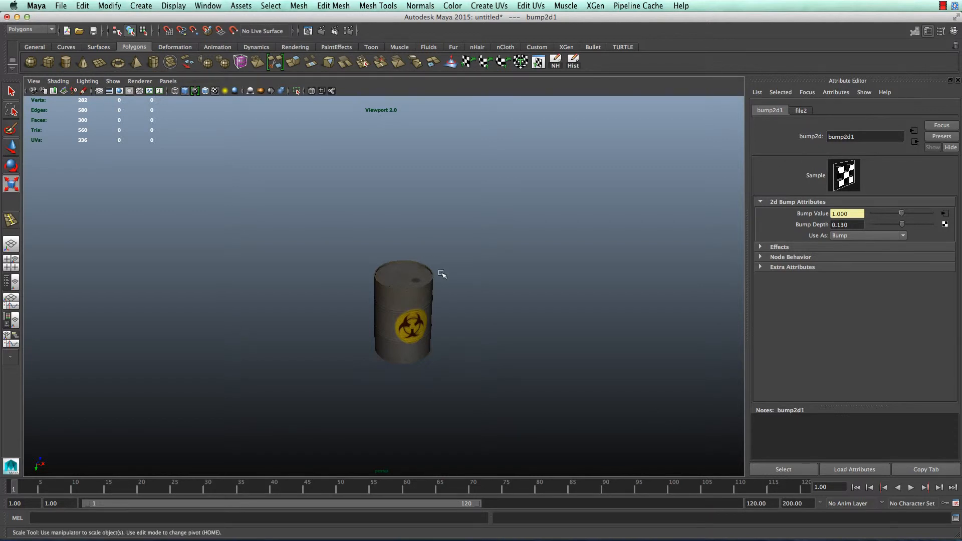
{"action": "left_click", "coordinate": [526, 287]}
{"action": "scroll", "coordinate": [526, 287], "scroll_direction": "up", "scroll_amount": 3}
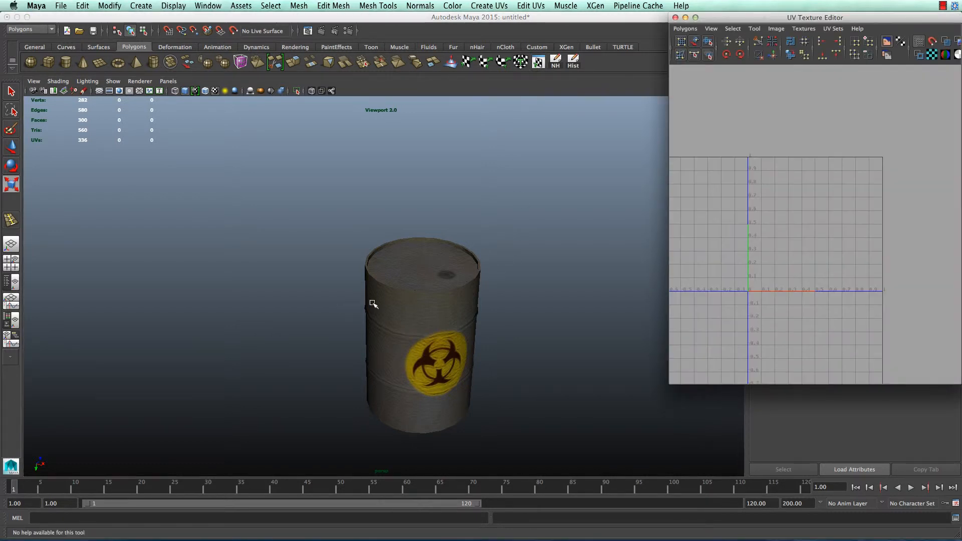
Copy map1 into a new UV set named 'lightmap', confirm it exists, and close the editor
{"action": "left_click", "coordinate": [373, 305]}
{"action": "left_click", "coordinate": [685, 28]}
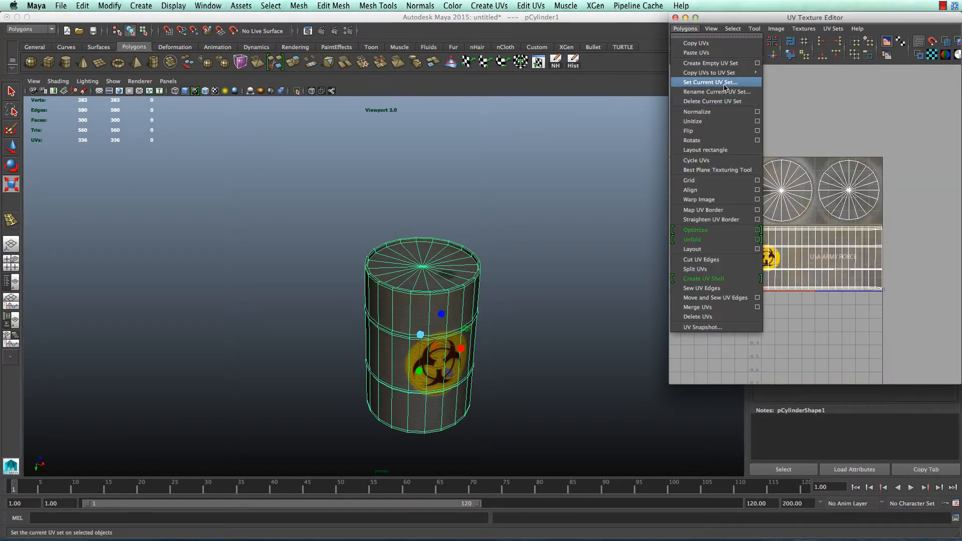
{"action": "mouse_move", "coordinate": [722, 72]}
{"action": "left_click", "coordinate": [839, 84]}
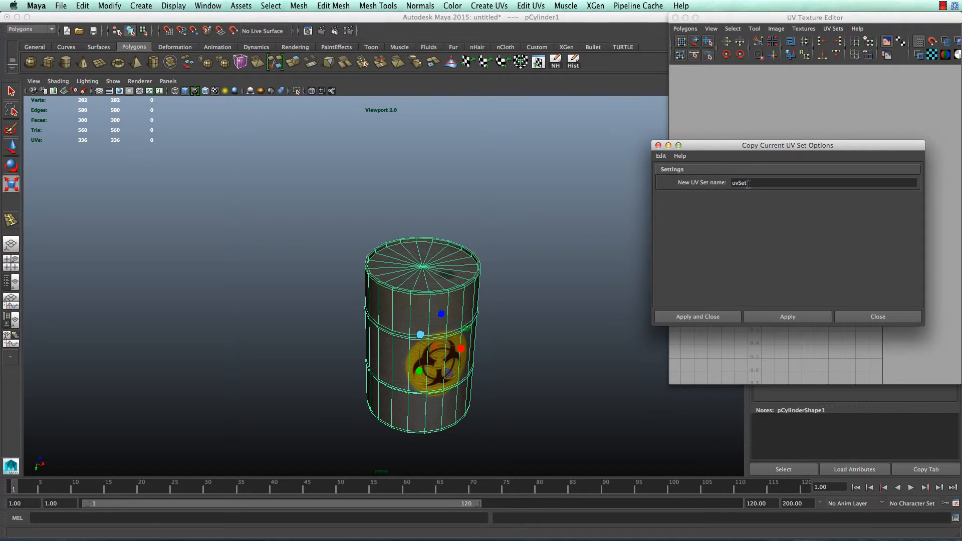
{"action": "left_click_drag", "start_coordinate": [748, 183], "coordinate": [577, 161]}
{"action": "left_click", "coordinate": [726, 316]}
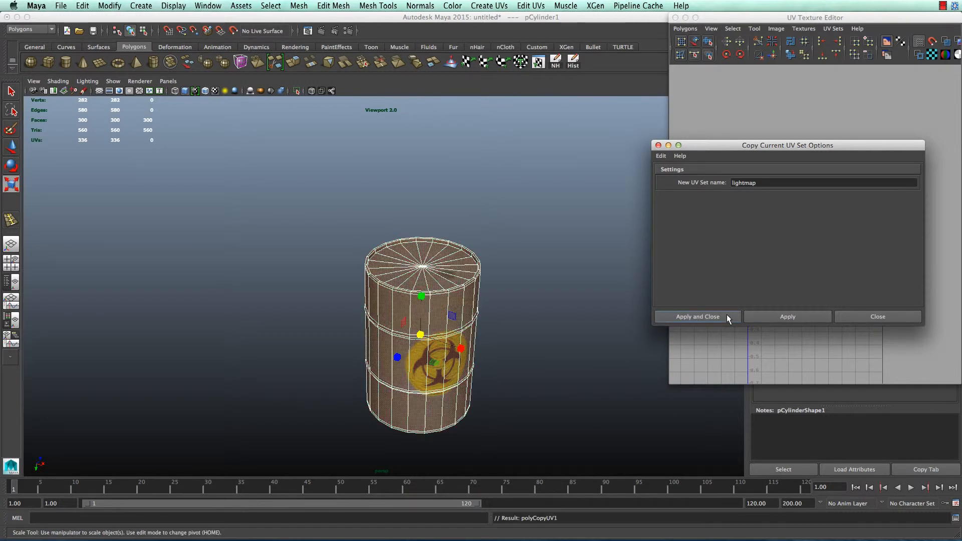
{"action": "left_click", "coordinate": [833, 28]}
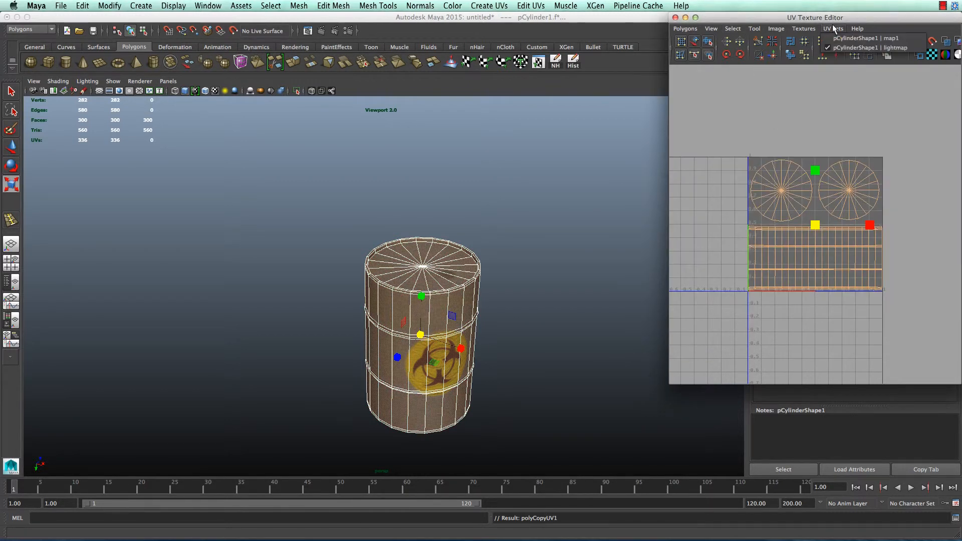
{"action": "left_click", "coordinate": [675, 18]}
Create a new polygon cylinder and move it down into the barrel
{"action": "left_click", "coordinate": [611, 246]}
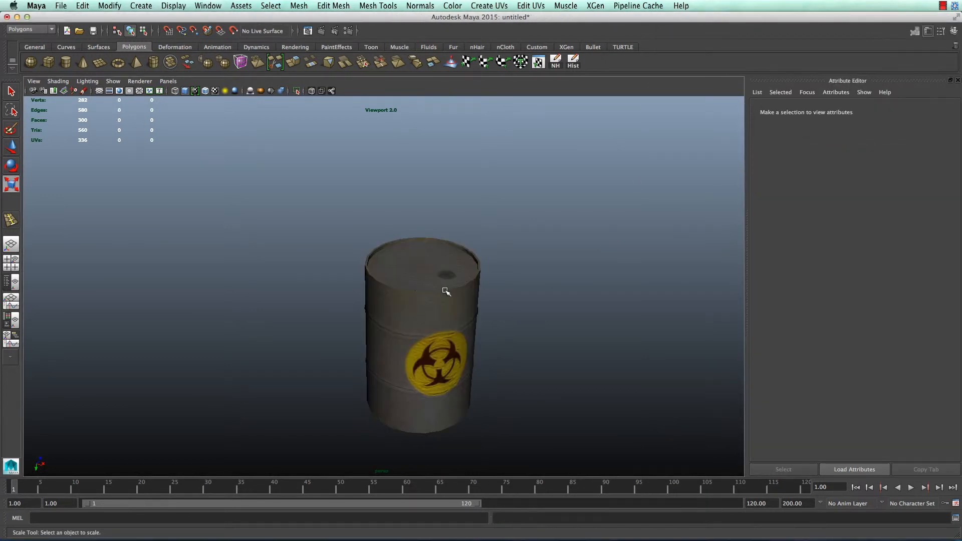
{"action": "left_click", "coordinate": [66, 61]}
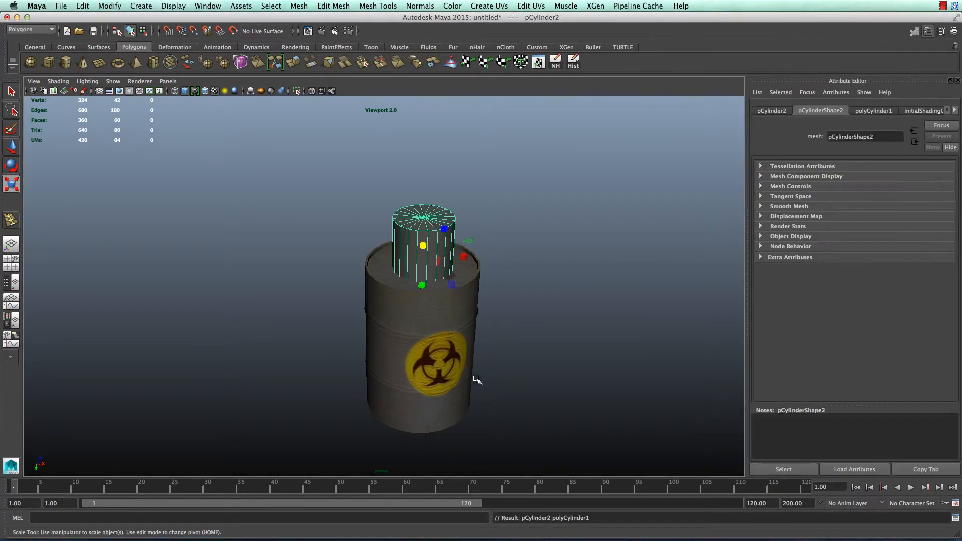
{"action": "key", "text": "w"}
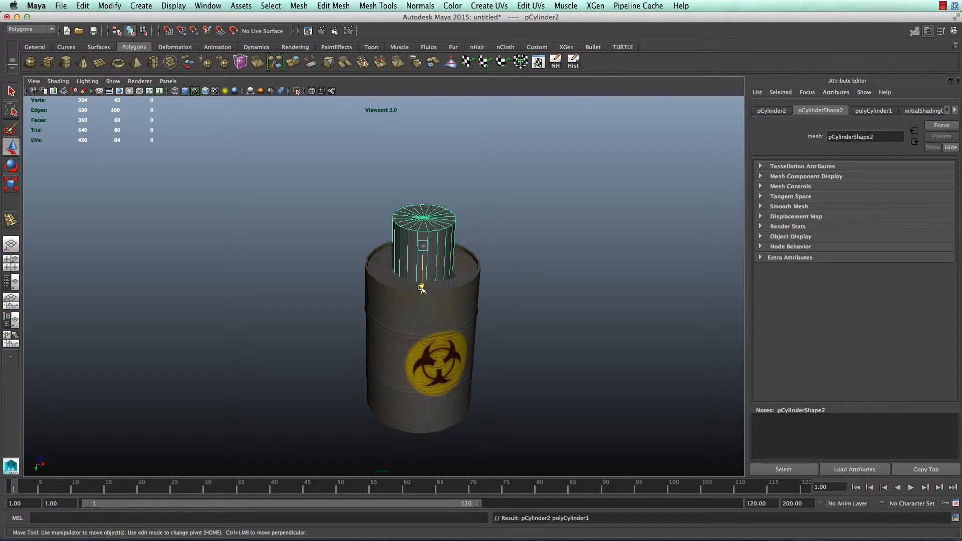
{"action": "left_click_drag", "start_coordinate": [422, 289], "coordinate": [420, 354]}
{"action": "left_click_drag", "start_coordinate": [520, 294], "coordinate": [341, 197], "text": "alt"}
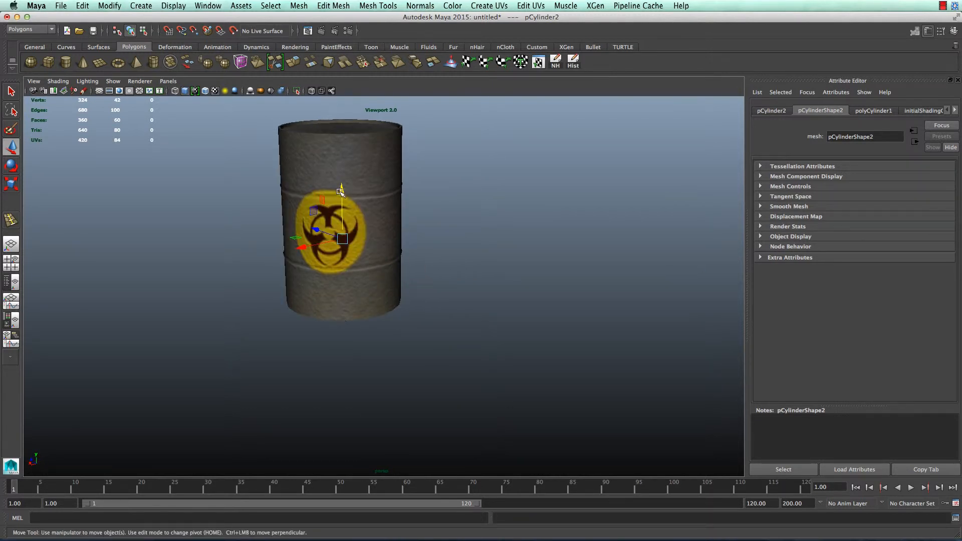
Scale pCylinder2 to about 2.056 × 2.838 × 2.056 so it encloses the barrel
{"action": "key", "text": "e"}
{"action": "key", "text": "r"}
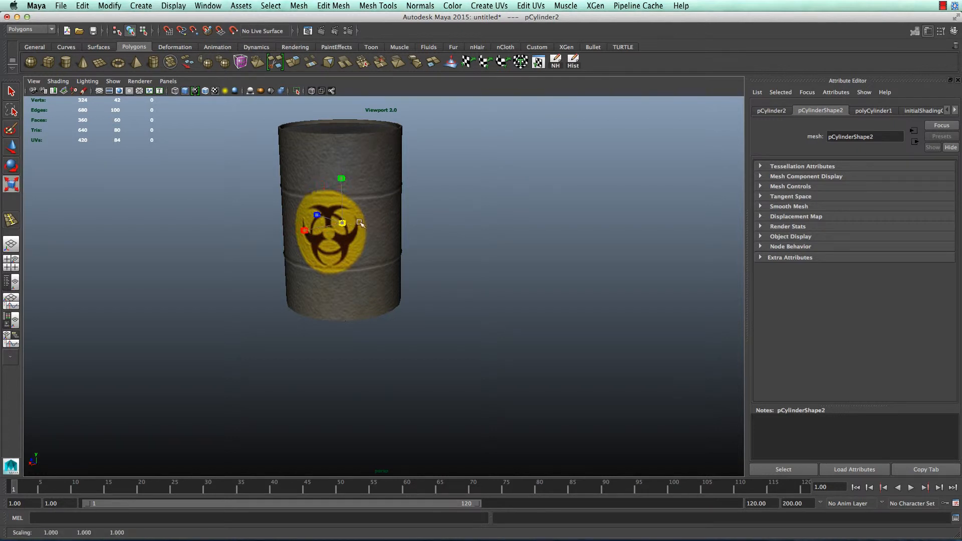
{"action": "left_click_drag", "start_coordinate": [359, 223], "coordinate": [380, 221]}
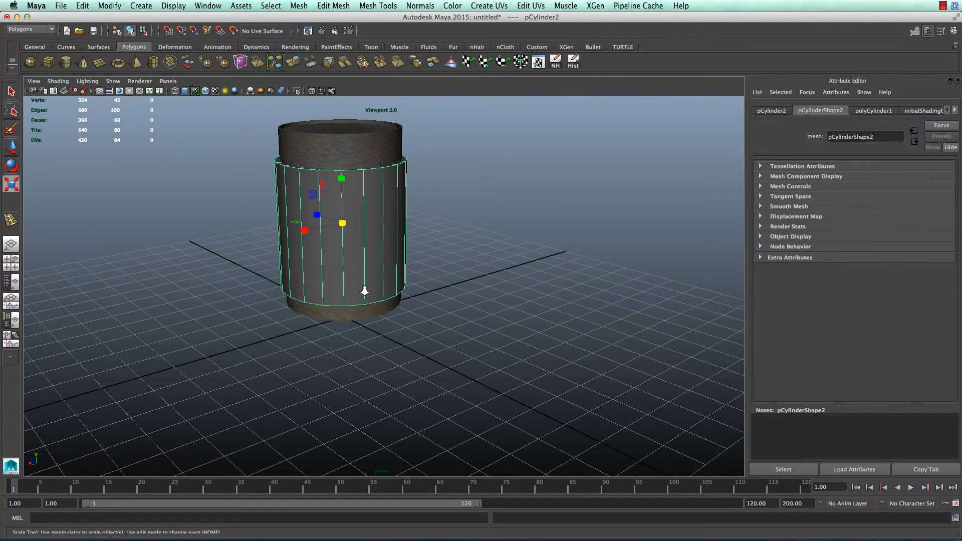
{"action": "scroll", "coordinate": [365, 291], "scroll_direction": "down", "scroll_amount": 3}
{"action": "left_click_drag", "start_coordinate": [365, 291], "coordinate": [455, 287], "text": "alt"}
{"action": "left_click_drag", "start_coordinate": [354, 199], "coordinate": [350, 172]}
{"action": "left_click", "coordinate": [446, 253]}
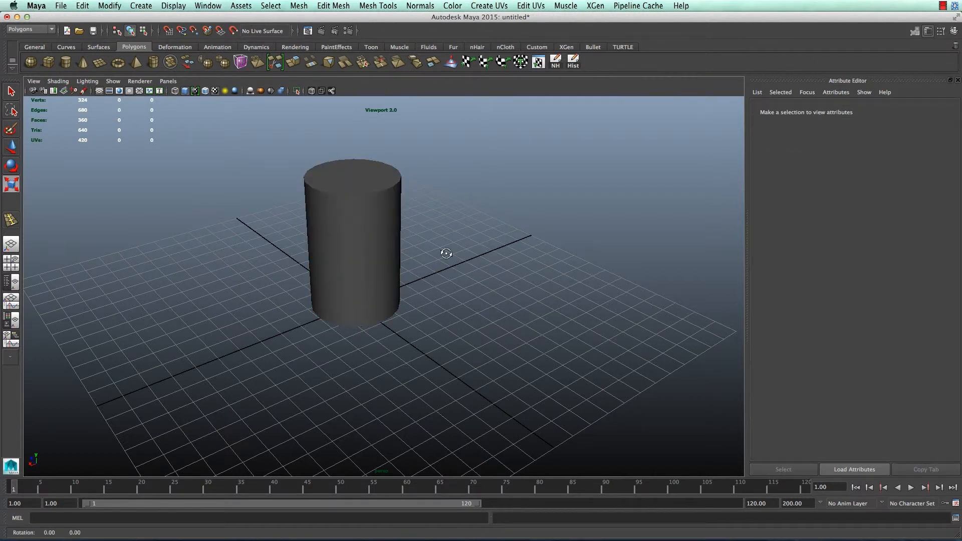
{"action": "left_click_drag", "start_coordinate": [445, 253], "coordinate": [355, 198], "text": "alt"}
{"action": "left_click", "coordinate": [354, 198]}
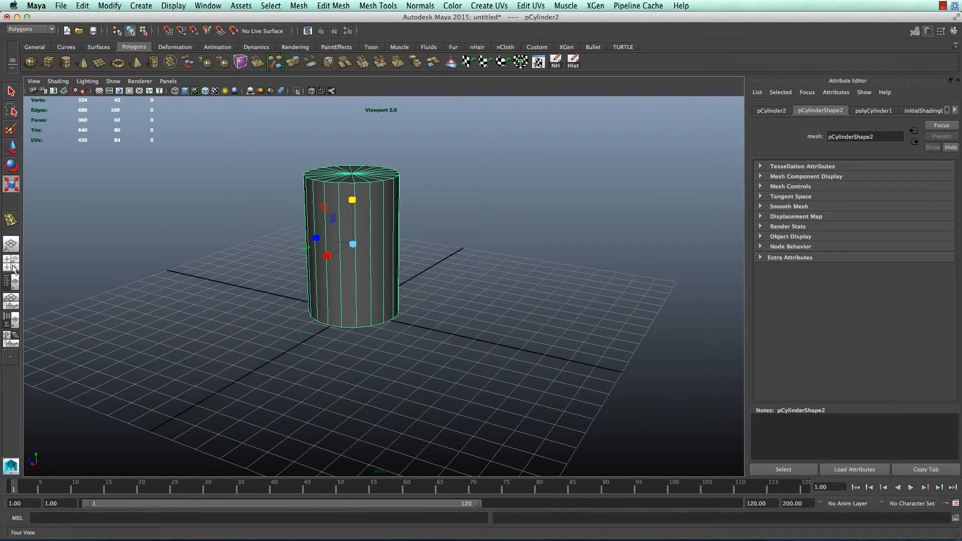
In the Outliner, rename pCylinder1 to barel_01
{"action": "left_click", "coordinate": [12, 283]}
{"action": "left_click", "coordinate": [84, 145]}
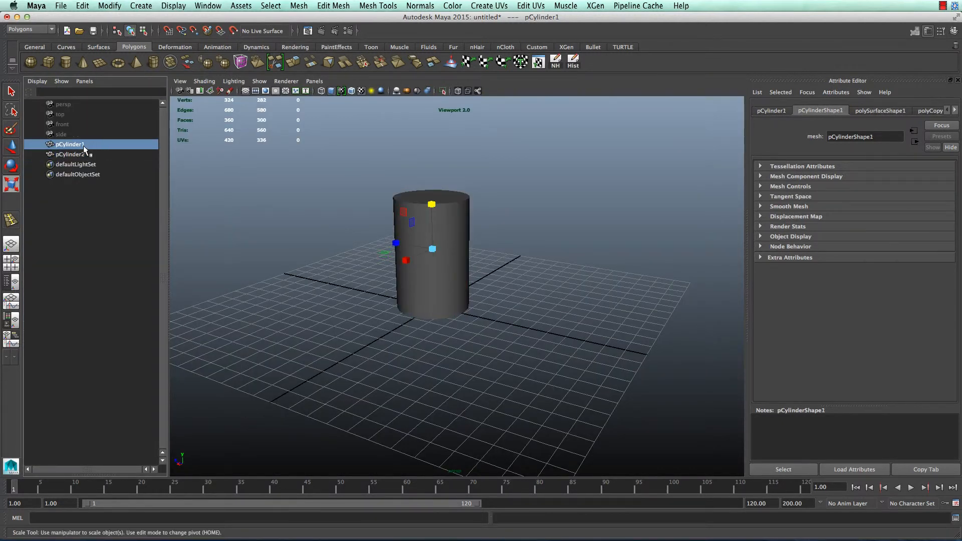
{"action": "double_click", "coordinate": [84, 145]}
{"action": "type", "text": "b"}
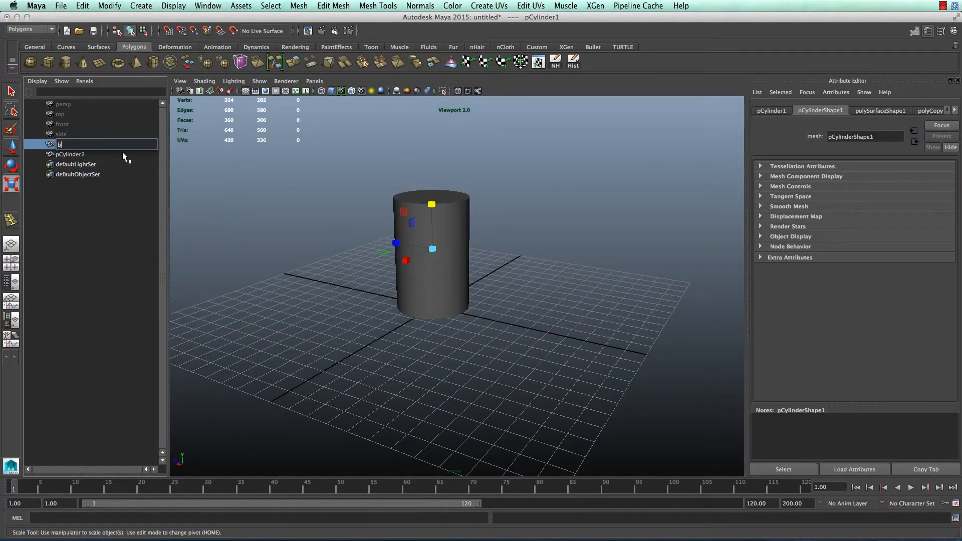
{"action": "type", "text": "arel_01"}
{"action": "key", "text": "Return"}
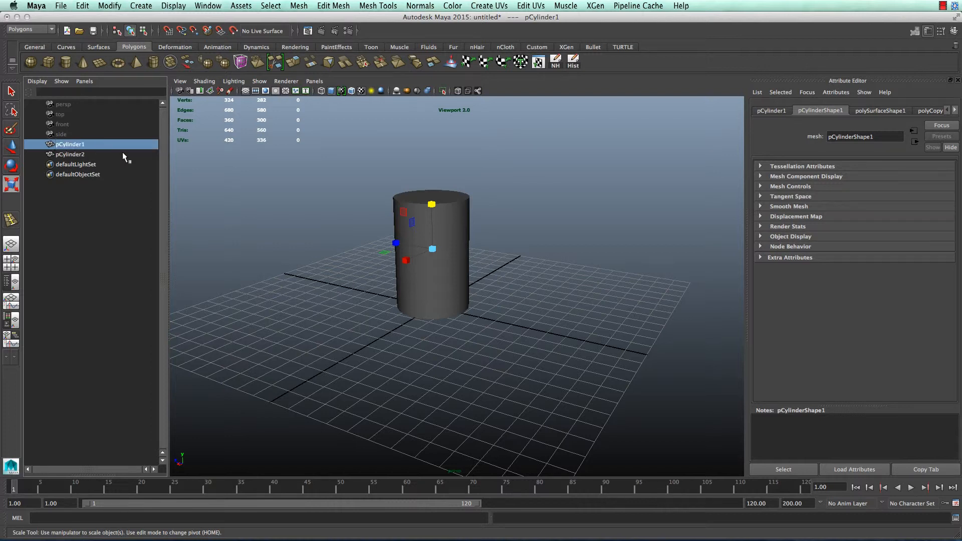
Rename pCylinder2 to UCX_barel_01, reselect it, and show the Channel Box / Layer Editor
{"action": "left_click", "coordinate": [86, 155]}
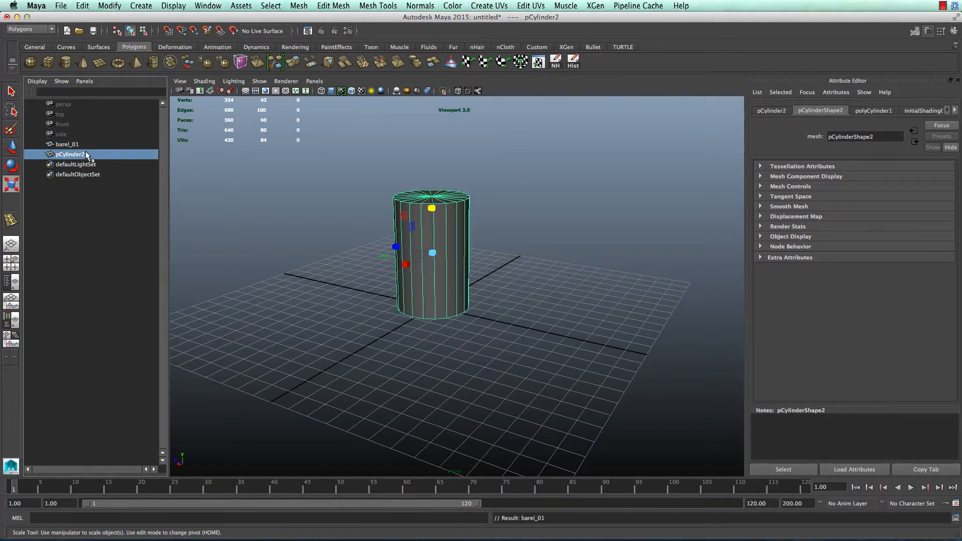
{"action": "double_click", "coordinate": [86, 154]}
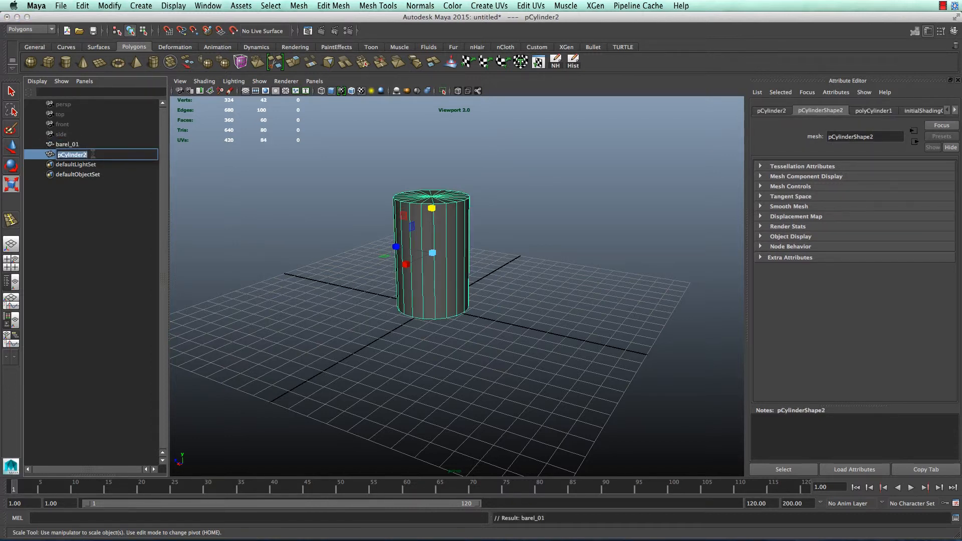
{"action": "type", "text": "uc"}
{"action": "type", "text": "X_barel_01"}
{"action": "key", "text": "Return"}
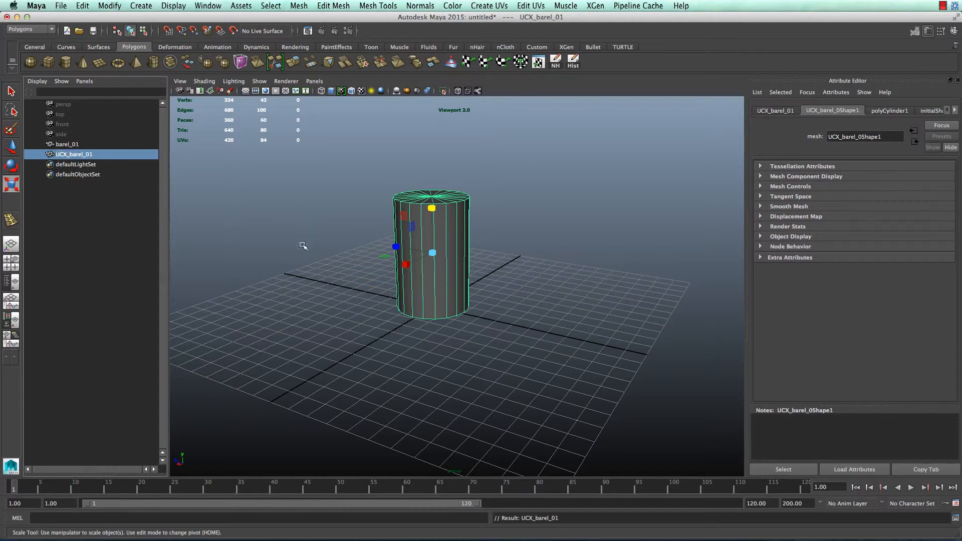
{"action": "left_click", "coordinate": [331, 265]}
{"action": "left_click", "coordinate": [73, 154]}
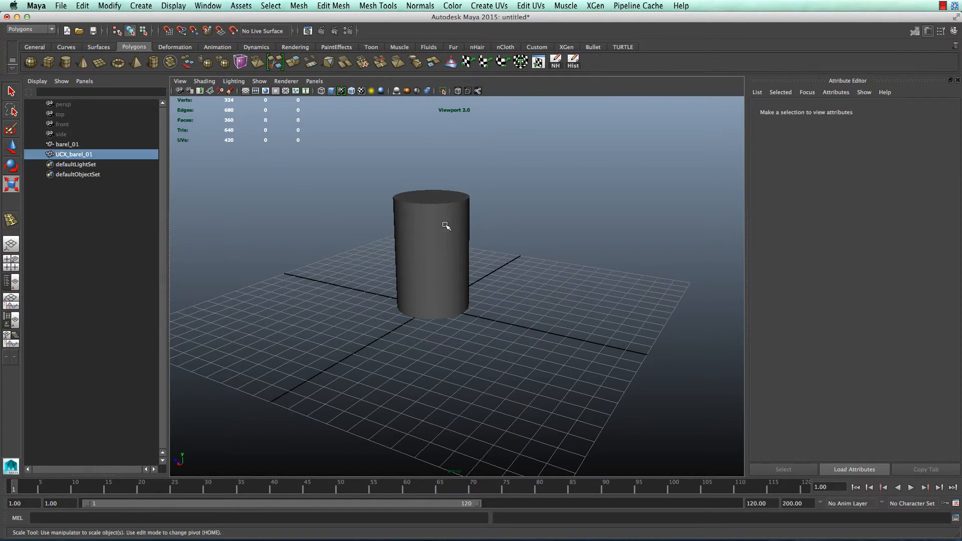
{"action": "left_click", "coordinate": [941, 30]}
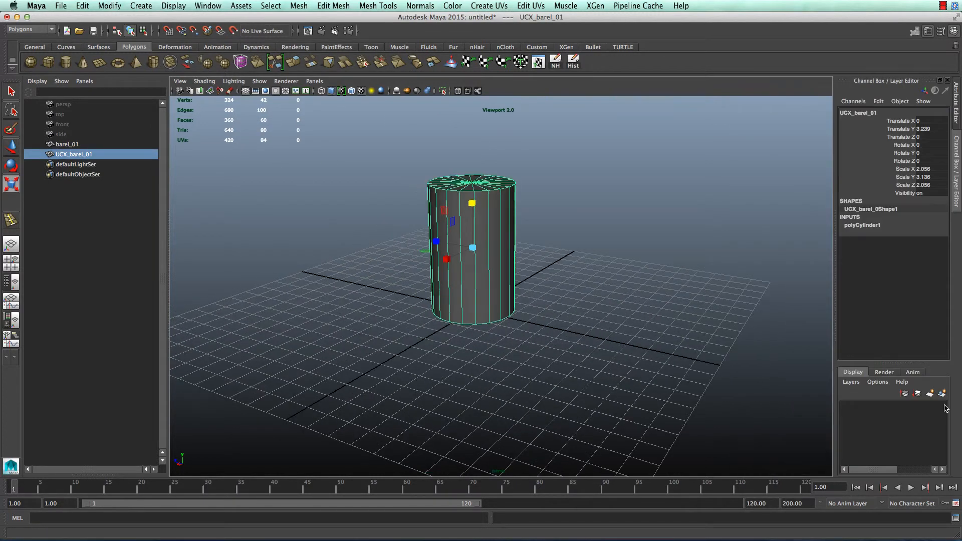
Put the collision cylinder on a new layer, layer1, and hide that layer
{"action": "left_click", "coordinate": [942, 394]}
{"action": "left_click", "coordinate": [847, 406]}
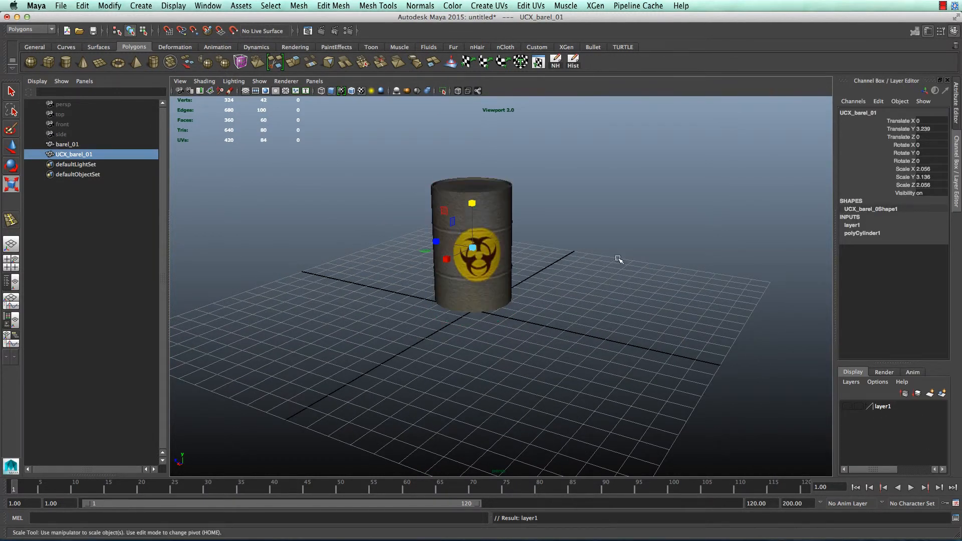
{"action": "left_click", "coordinate": [618, 258]}
{"action": "left_click_drag", "start_coordinate": [618, 257], "coordinate": [551, 300], "text": "alt"}
Set barel_01's Rotate X to 180 so the textured barrel stands upright
{"action": "left_click", "coordinate": [551, 300]}
{"action": "right_click_drag", "start_coordinate": [551, 300], "coordinate": [553, 324], "text": "alt"}
{"action": "key", "text": "e"}
{"action": "left_click_drag", "start_coordinate": [553, 324], "coordinate": [496, 411], "text": "alt"}
{"action": "key", "text": "w"}
{"action": "key", "text": "e"}
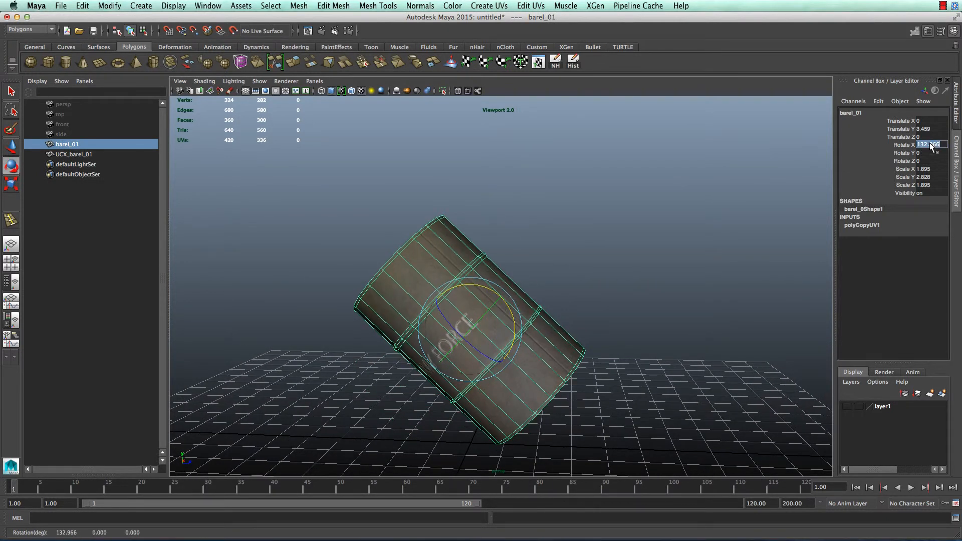
{"action": "key", "text": "Return"}
{"action": "left_click", "coordinate": [638, 260]}
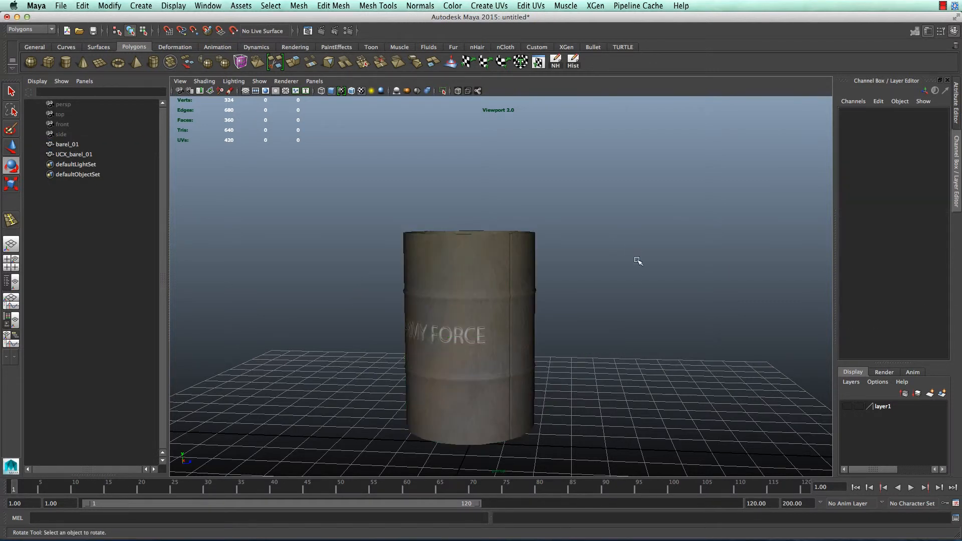
{"action": "left_click_drag", "start_coordinate": [629, 319], "coordinate": [631, 420], "text": "alt"}
{"action": "key", "text": "5"}
{"action": "key", "text": "6"}
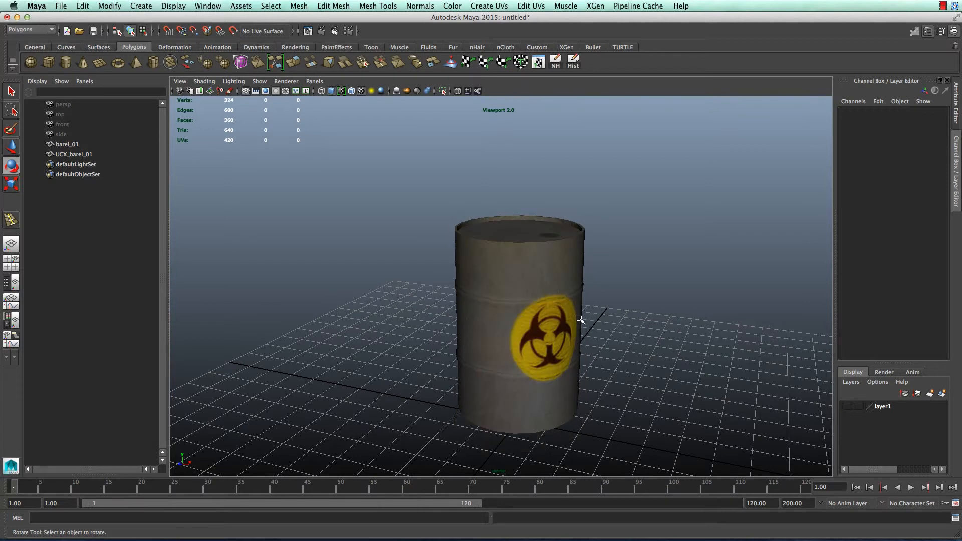
{"action": "left_click", "coordinate": [580, 319]}
Freeze the barrel's transformations and delete its construction history
{"action": "left_click", "coordinate": [60, 5]}
{"action": "mouse_move", "coordinate": [110, 6]}
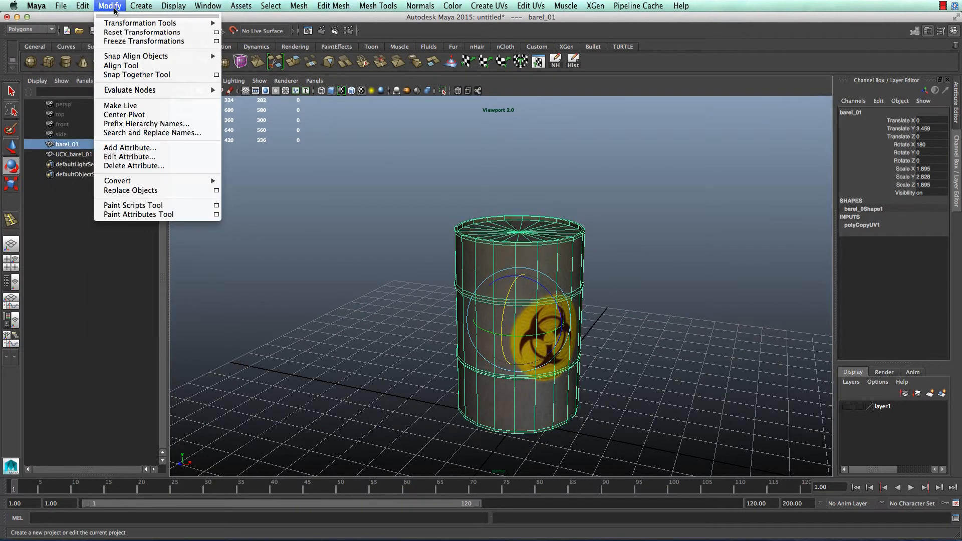
{"action": "left_click", "coordinate": [122, 42]}
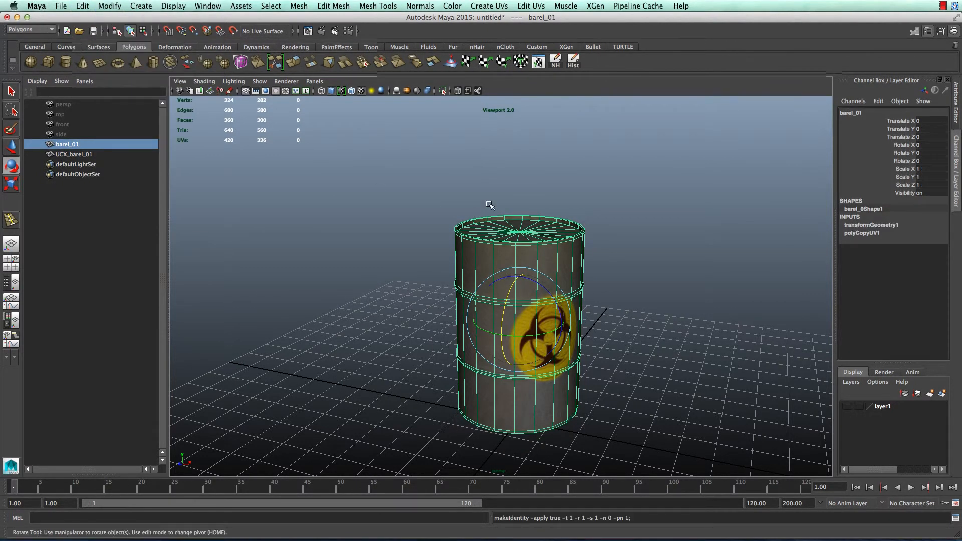
{"action": "left_click", "coordinate": [561, 65]}
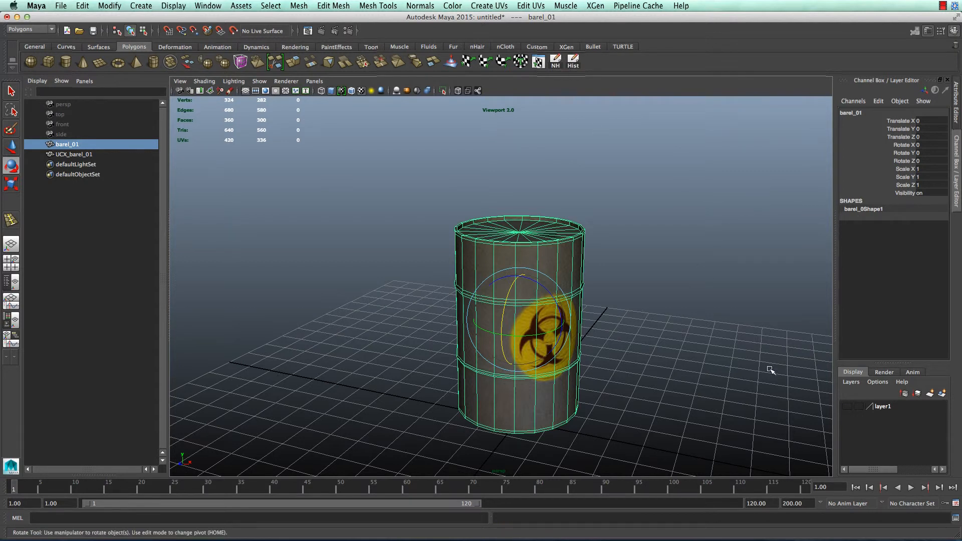
Turn layer1's visibility back on and bring up the File > Export All dialog
{"action": "left_click", "coordinate": [852, 406]}
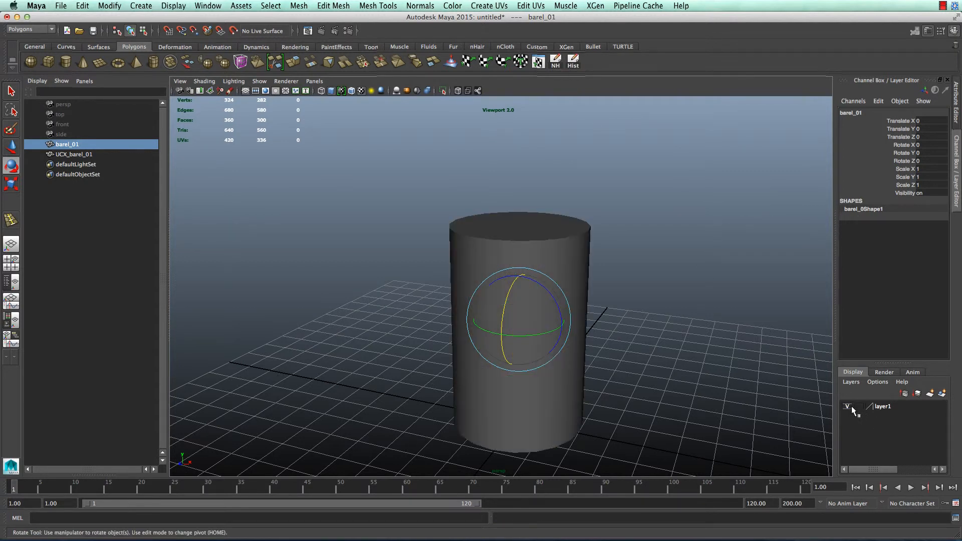
{"action": "left_click", "coordinate": [642, 309]}
{"action": "key", "text": "f"}
{"action": "left_click", "coordinate": [501, 306]}
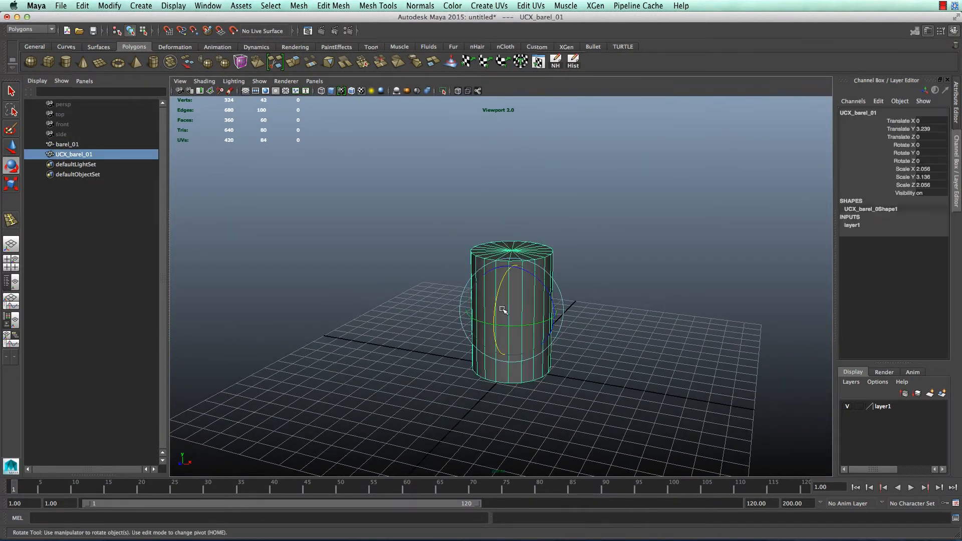
{"action": "left_click", "coordinate": [606, 327]}
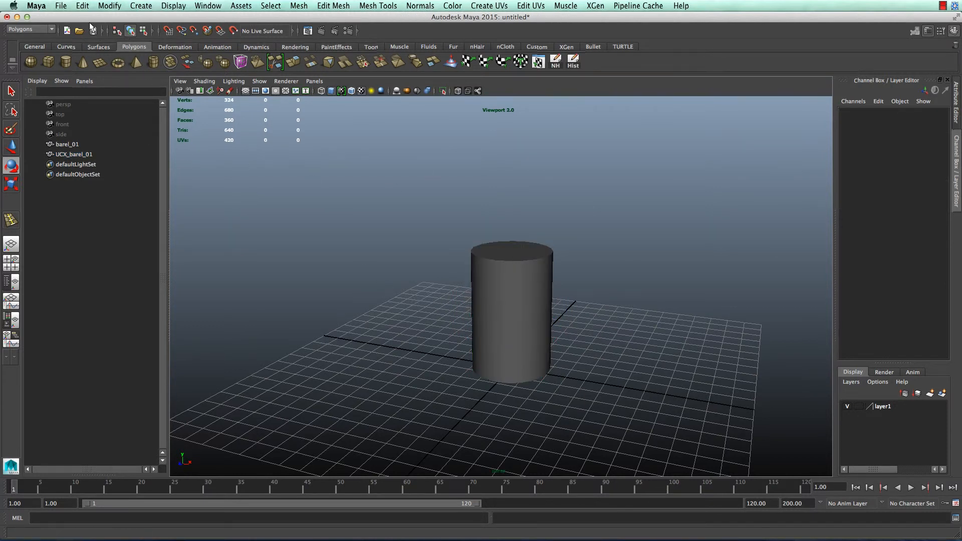
{"action": "left_click", "coordinate": [60, 5]}
{"action": "left_click", "coordinate": [111, 125]}
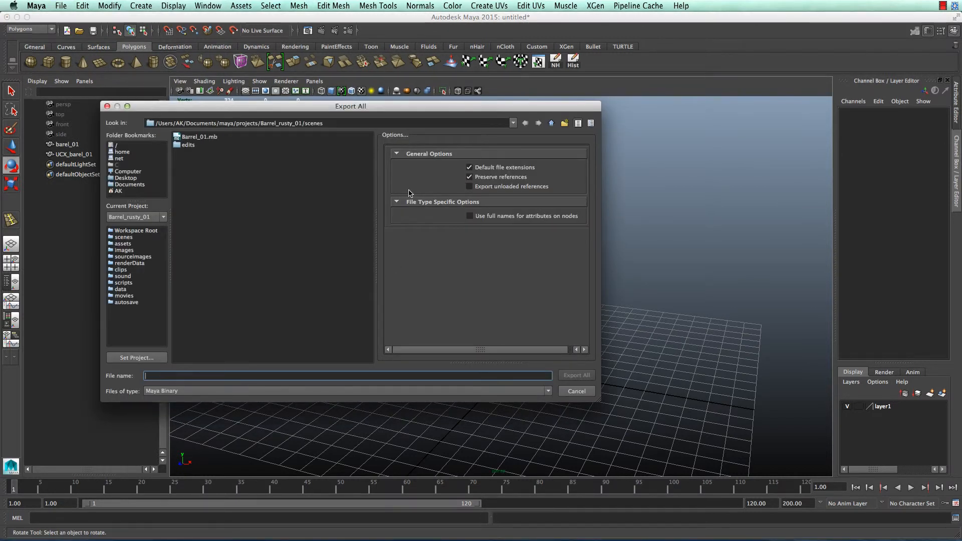
Set the file type to FBX export and exclude cameras and animation
{"action": "left_click", "coordinate": [373, 391]}
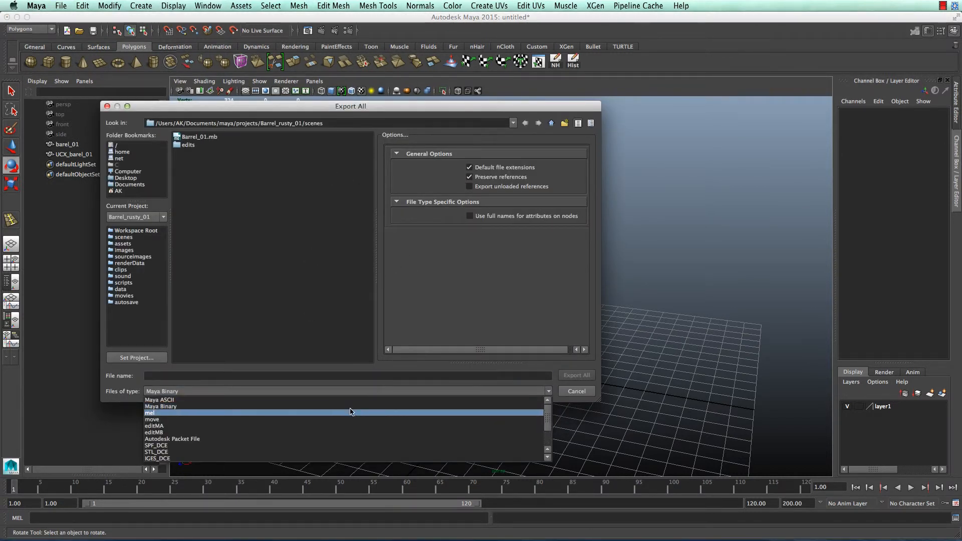
{"action": "scroll", "coordinate": [301, 446], "scroll_direction": "down", "scroll_amount": 4}
{"action": "left_click", "coordinate": [300, 452]}
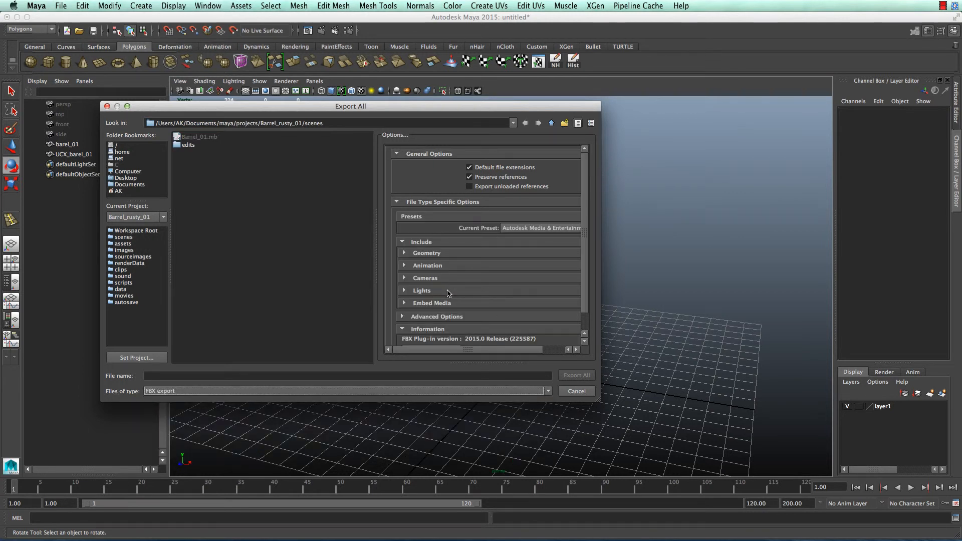
{"action": "left_click", "coordinate": [444, 278]}
{"action": "left_click", "coordinate": [505, 289]}
{"action": "left_click", "coordinate": [474, 268]}
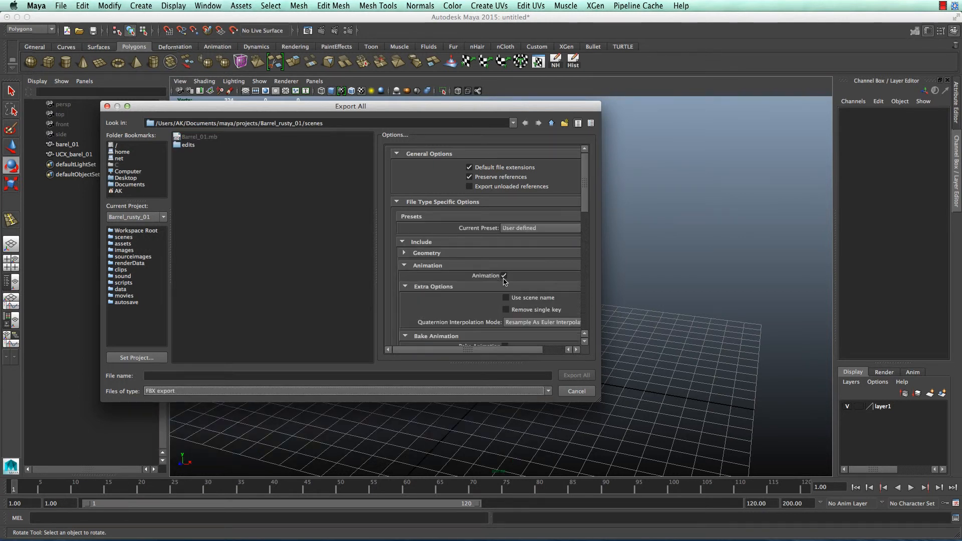
{"action": "left_click", "coordinate": [504, 271]}
{"action": "left_click", "coordinate": [504, 273]}
{"action": "left_click", "coordinate": [503, 275]}
{"action": "left_click", "coordinate": [482, 266]}
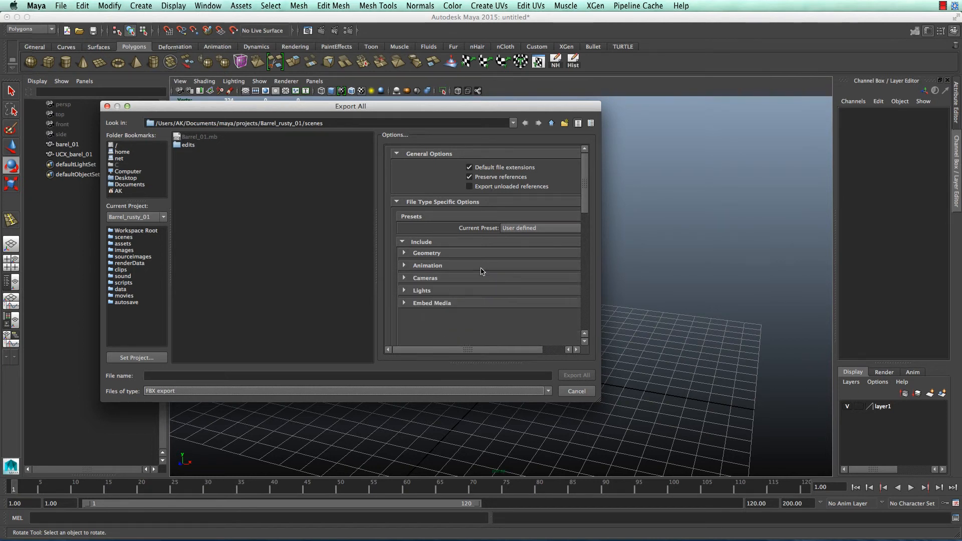
Set the FBX File Format Version to FBX 2013
{"action": "left_click", "coordinate": [471, 291]}
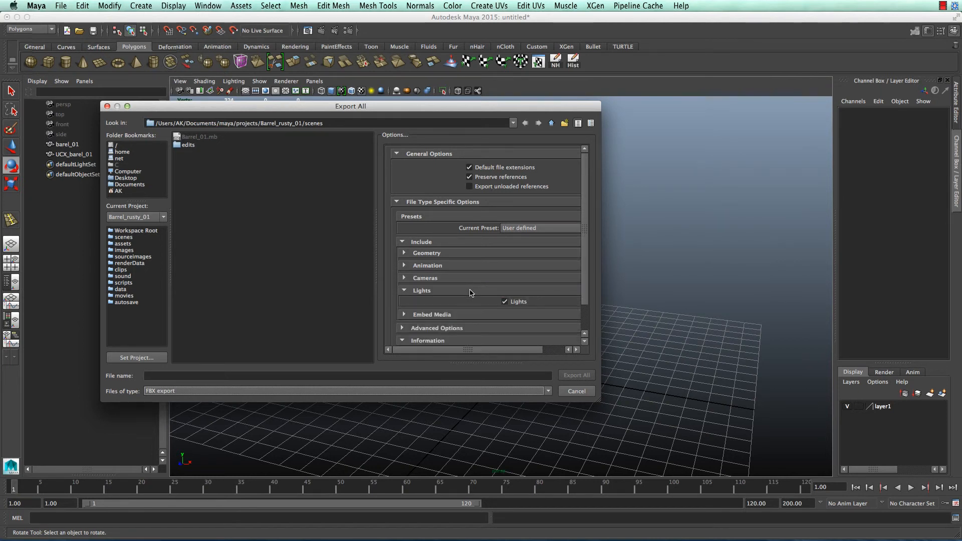
{"action": "left_click", "coordinate": [495, 292]}
{"action": "left_click", "coordinate": [460, 303]}
{"action": "scroll", "coordinate": [466, 300], "scroll_direction": "down", "scroll_amount": 1}
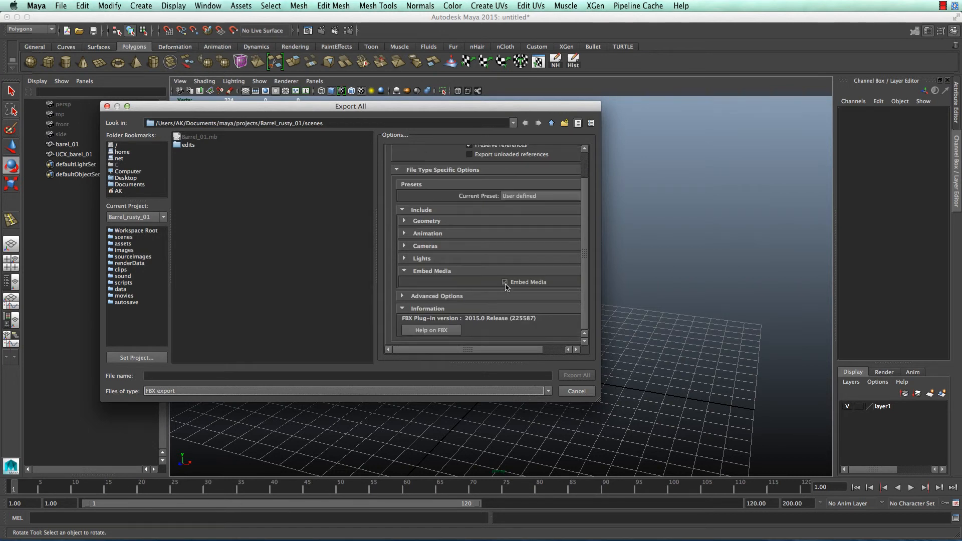
{"action": "left_click", "coordinate": [452, 272]}
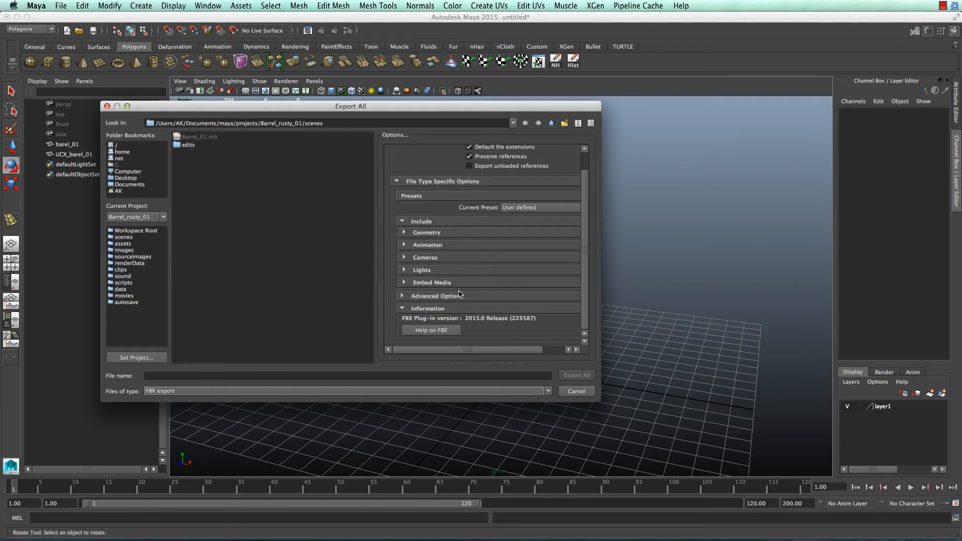
{"action": "left_click", "coordinate": [459, 295]}
{"action": "scroll", "coordinate": [471, 305], "scroll_direction": "down", "scroll_amount": 2}
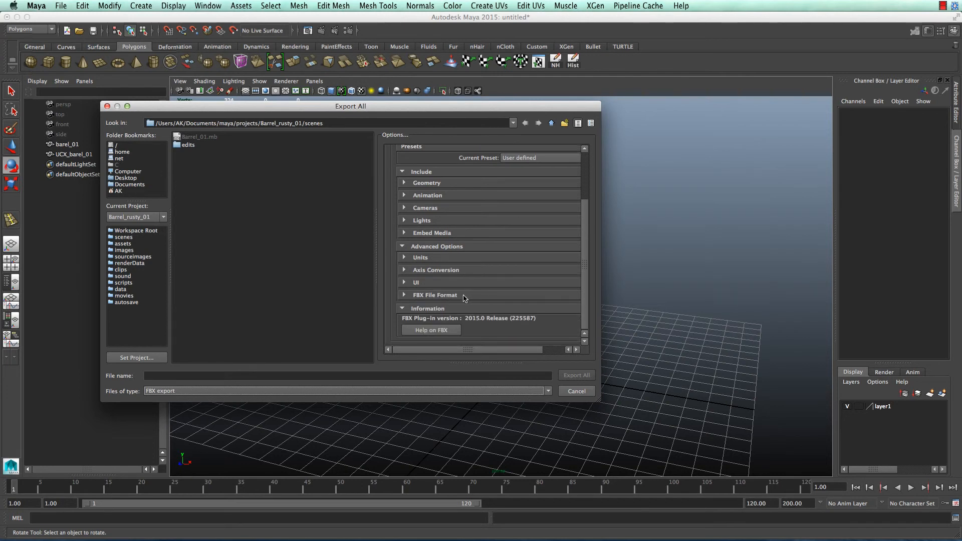
{"action": "left_click", "coordinate": [464, 297]}
{"action": "left_click", "coordinate": [537, 321]}
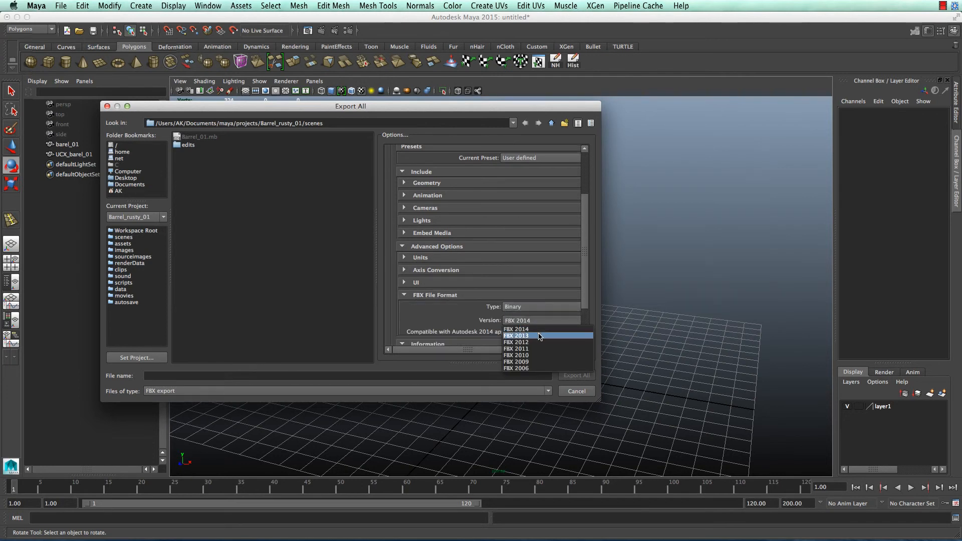
{"action": "left_click", "coordinate": [539, 335]}
Name the file Barrel_01 and export the whole scene
{"action": "left_click", "coordinate": [191, 376]}
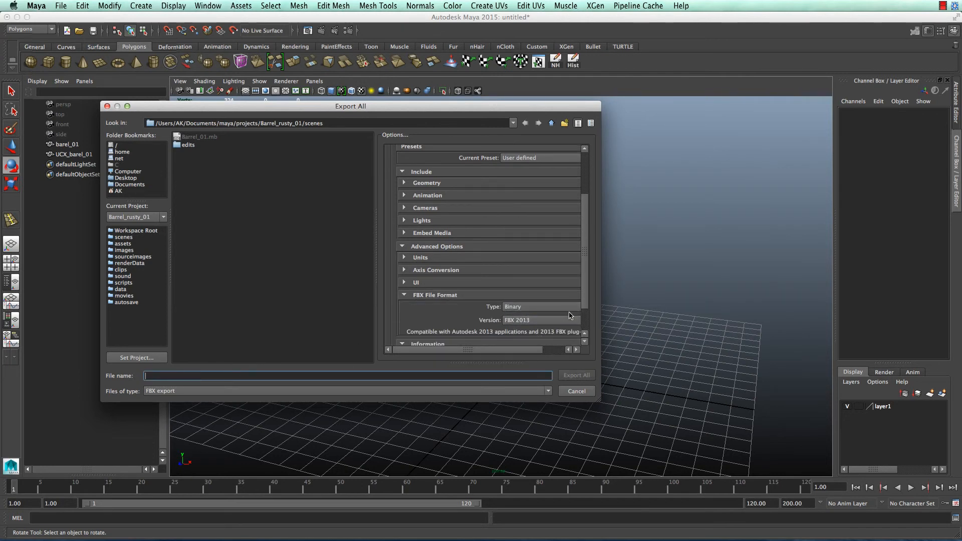
{"action": "type", "text": "Ba"}
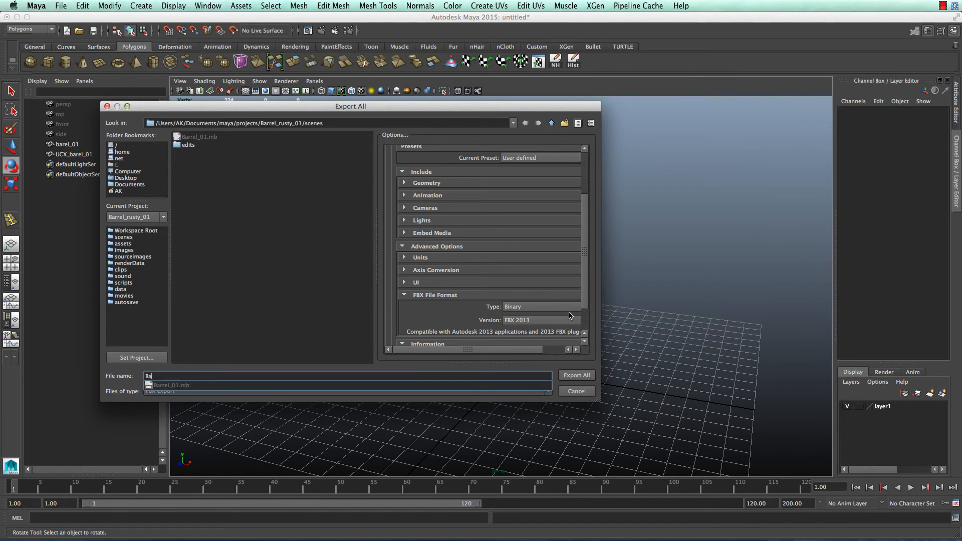
{"action": "type", "text": "rel_01"}
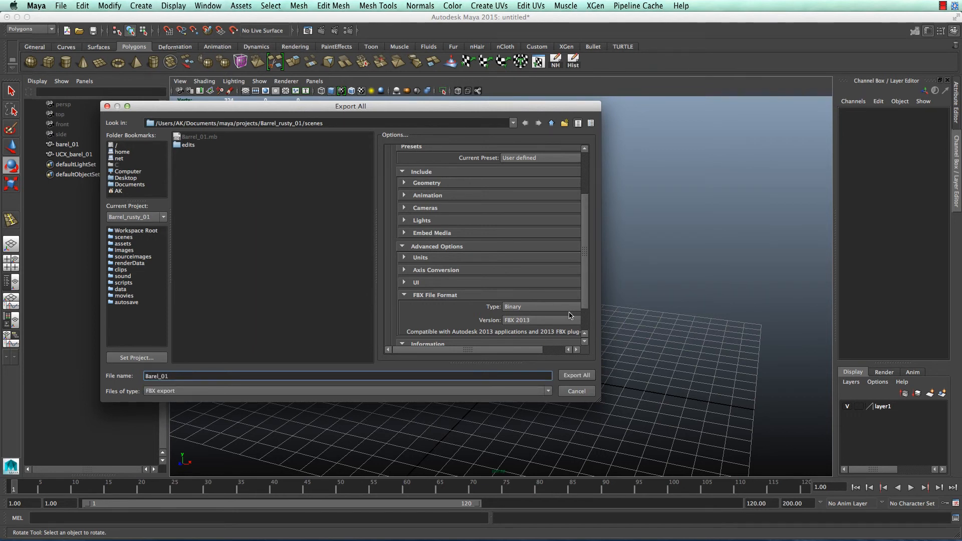
{"action": "left_click", "coordinate": [590, 370]}
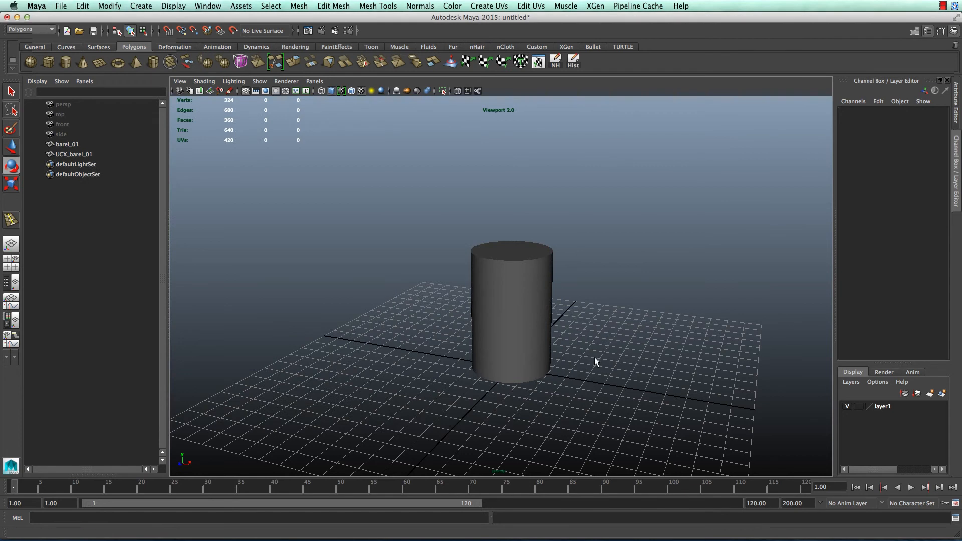